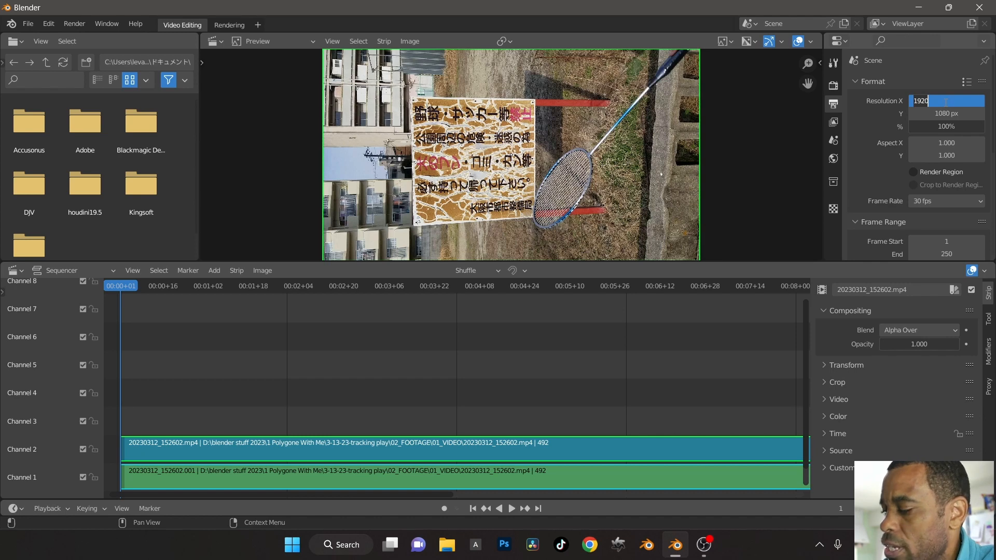
Set the output resolution to 1080 px by 1920 px for a vertical video
key(BackSpace)
key(BackSpace)
key(BackSpace)
key(BackSpace)
text(1080)
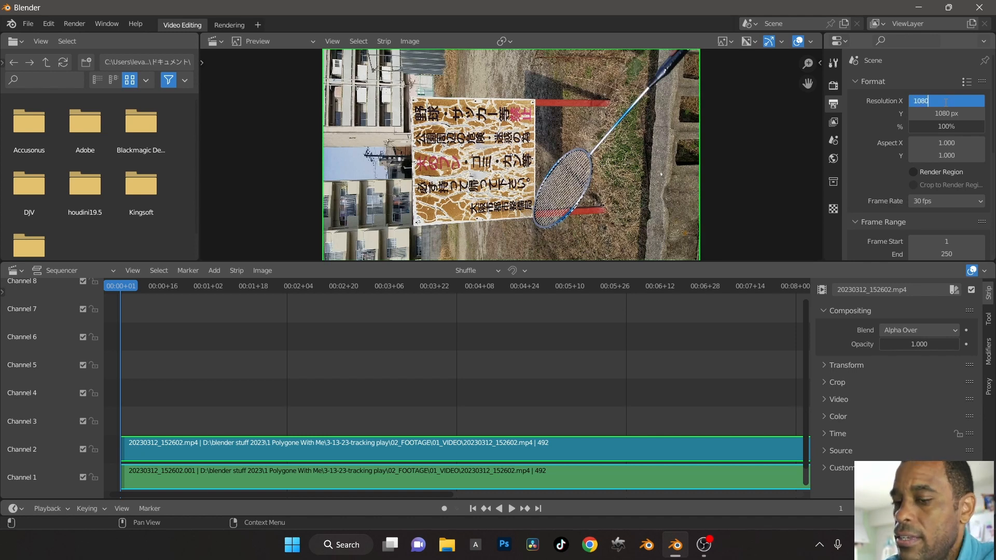
key(Tab)
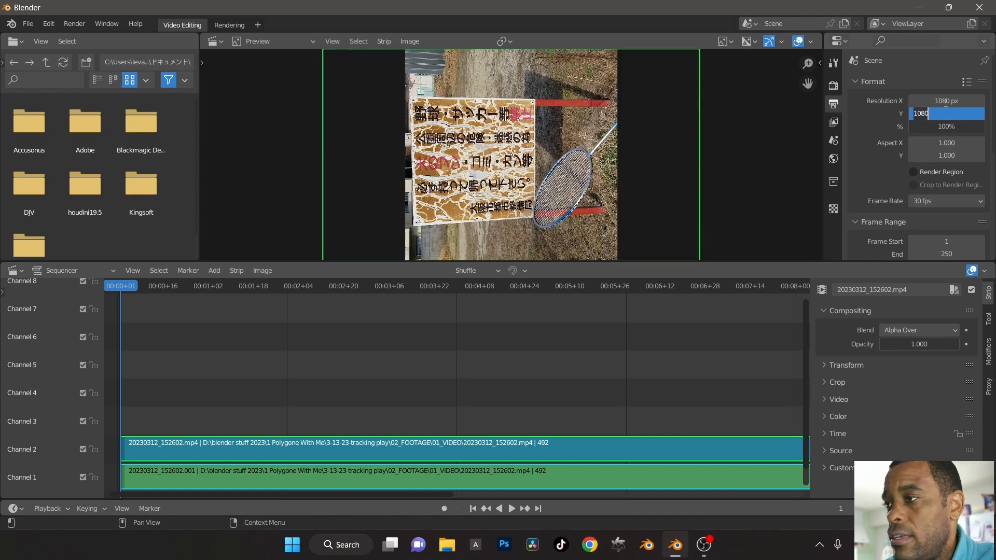
text(19)
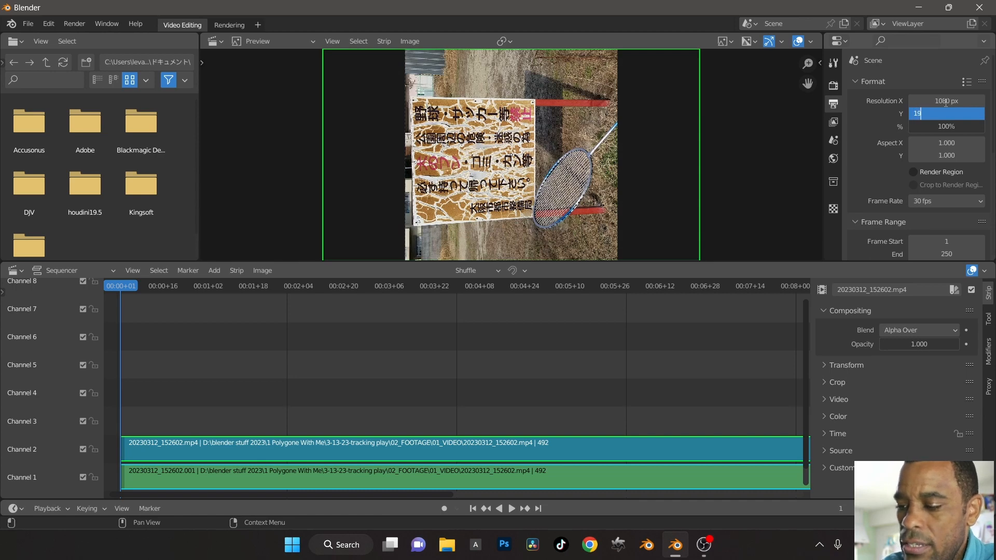
text(20)
key(Return)
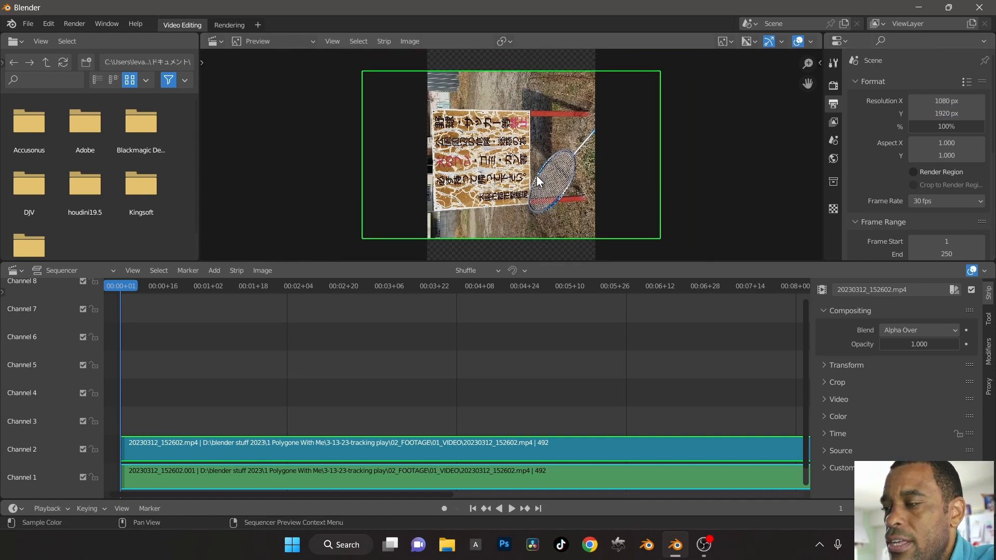
Rotate the selected video strip by 90 degrees in the preview
text(r)
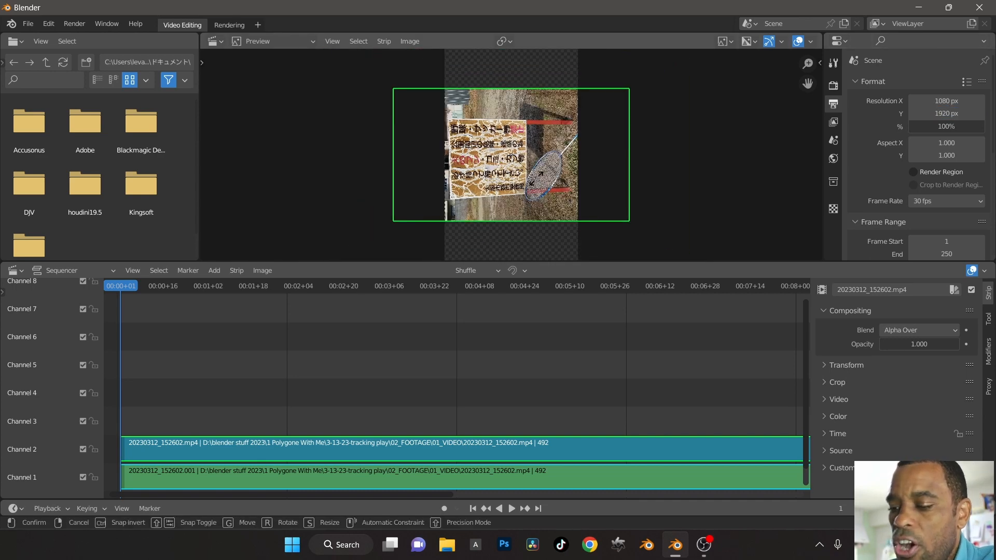
text(90)
key(Return)
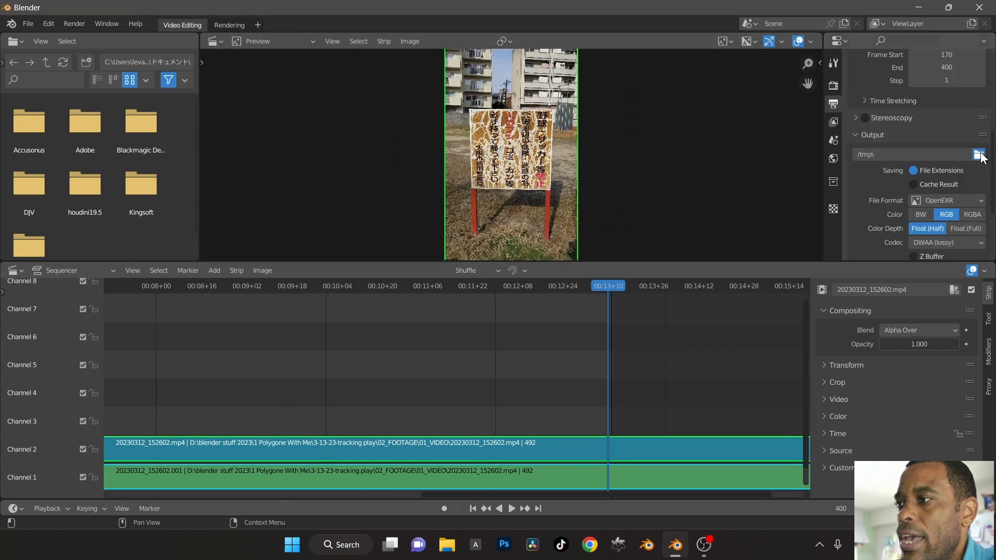
Open the file browser for choosing the render output folder
click(981, 156)
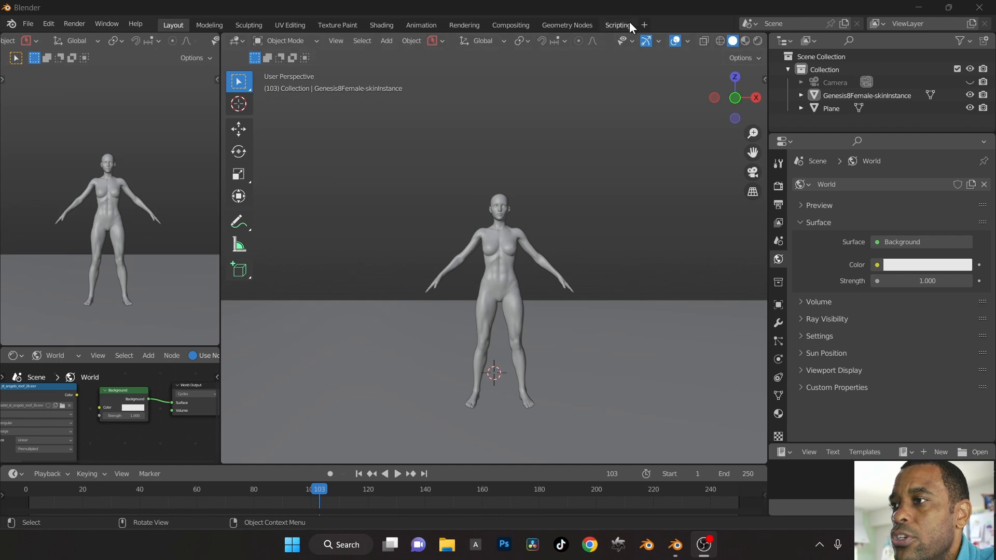
click(646, 23)
double_click(532, 10)
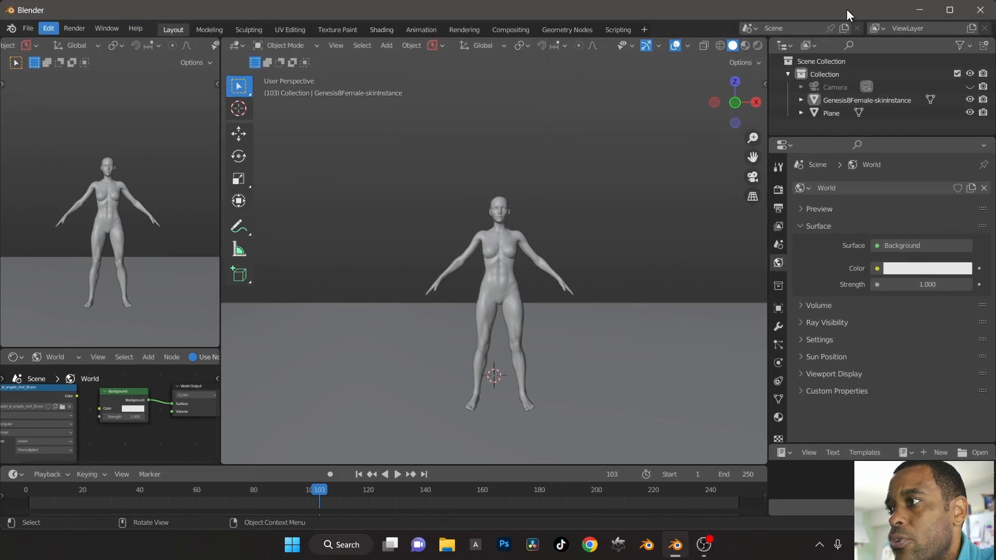
click(942, 15)
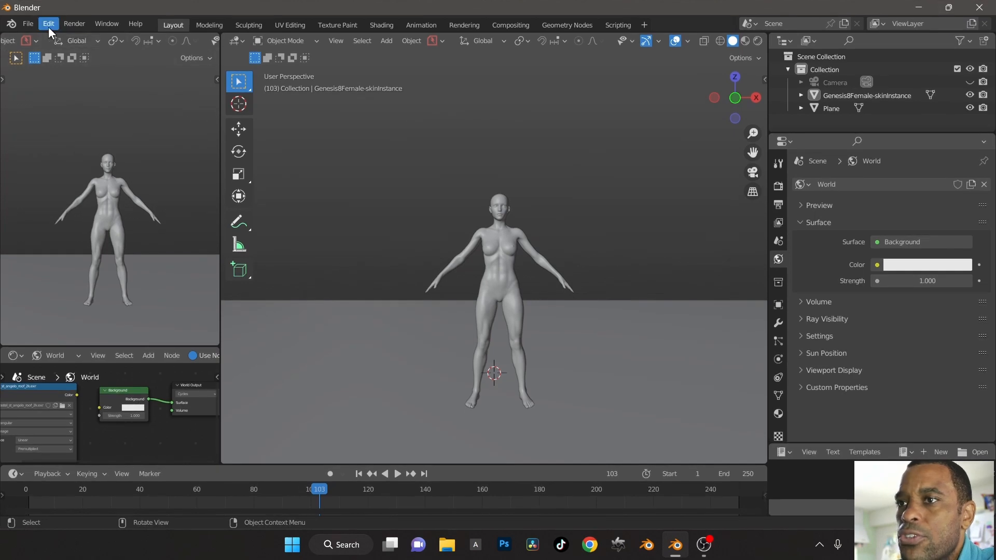
click(34, 26)
mouse_move(44, 38)
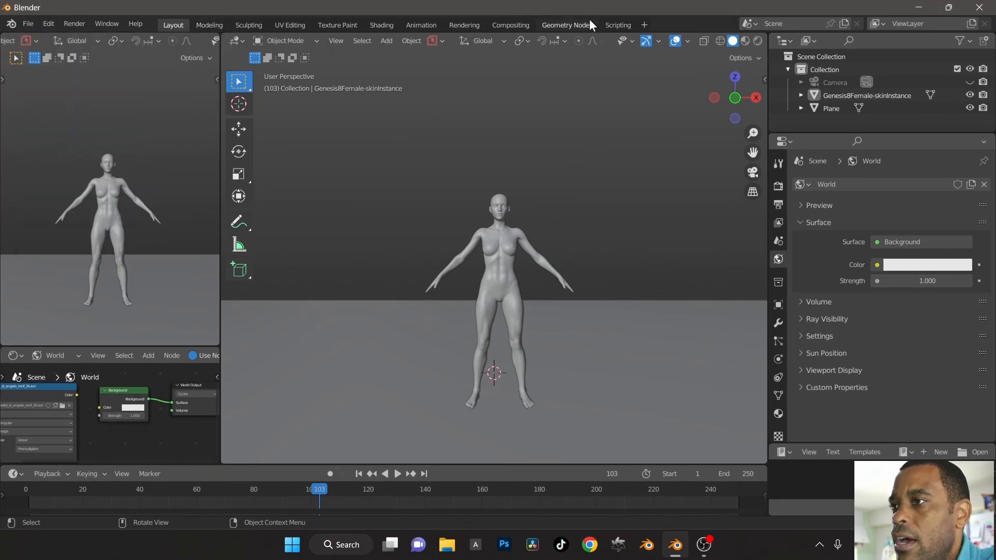
Add a VFX Motion Tracking workspace and open the 3-13_plate_001.exr image sequence in the clip editor
click(646, 25)
mouse_move(618, 93)
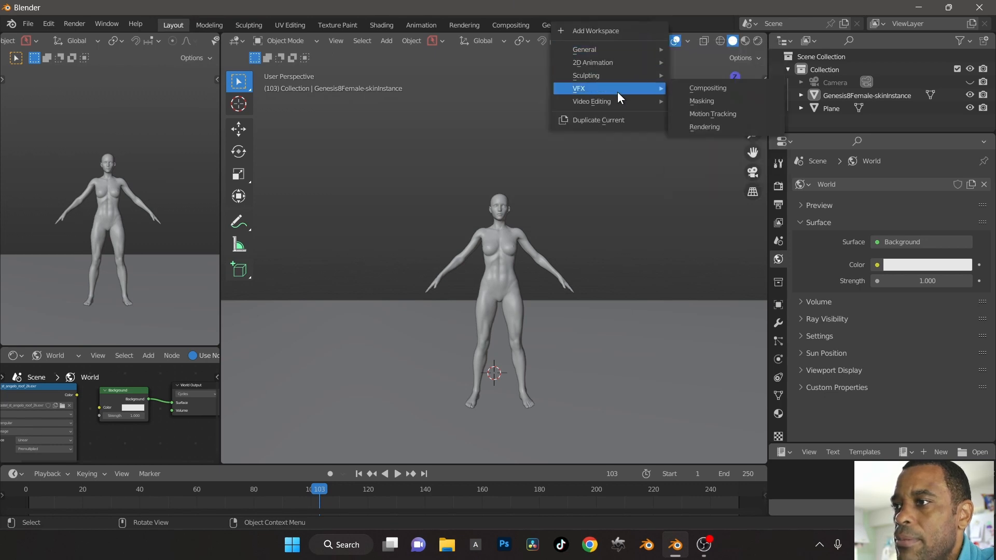
click(708, 114)
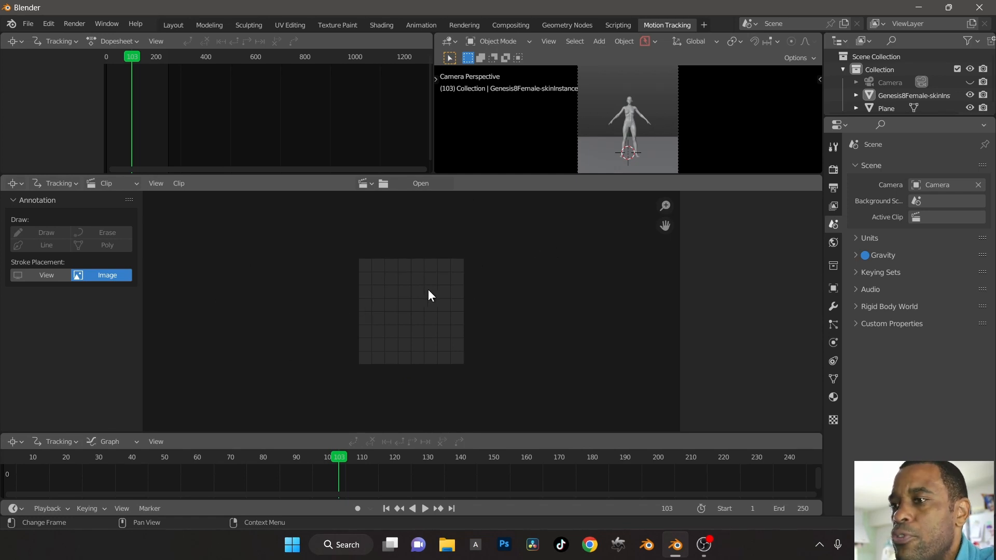
click(415, 184)
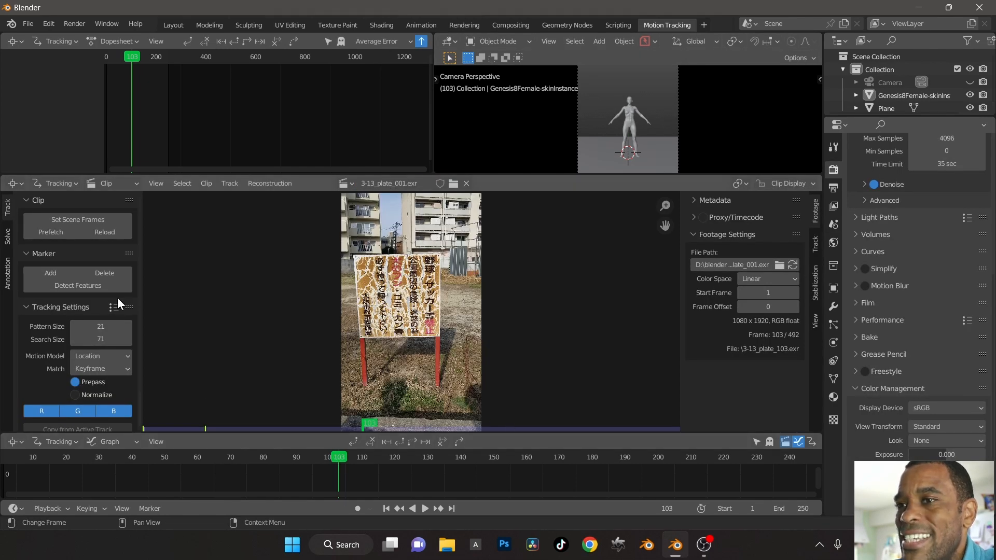
Match the scene's frame range to the loaded clip and prefetch its frames
click(83, 218)
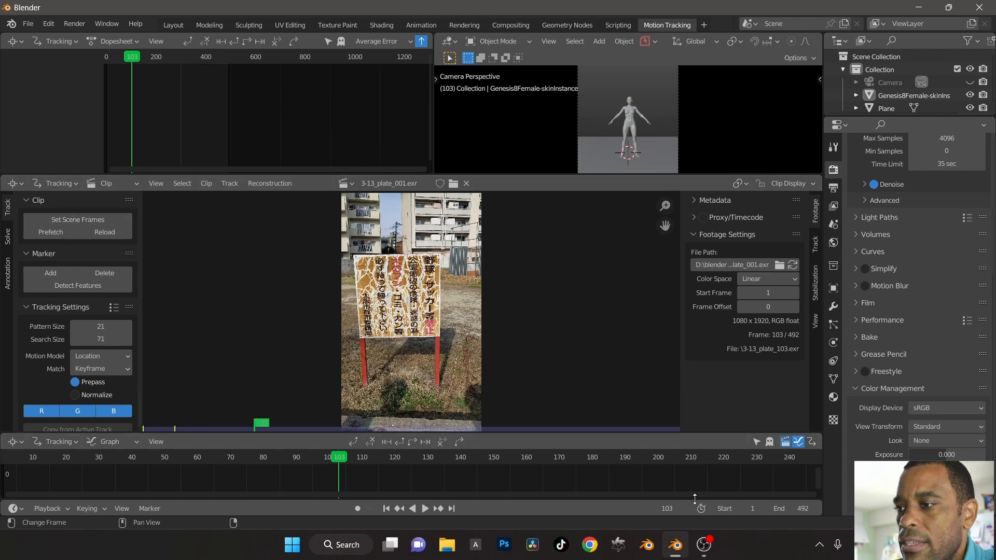
ctrl+middle_drag(230, 484, 341, 485)
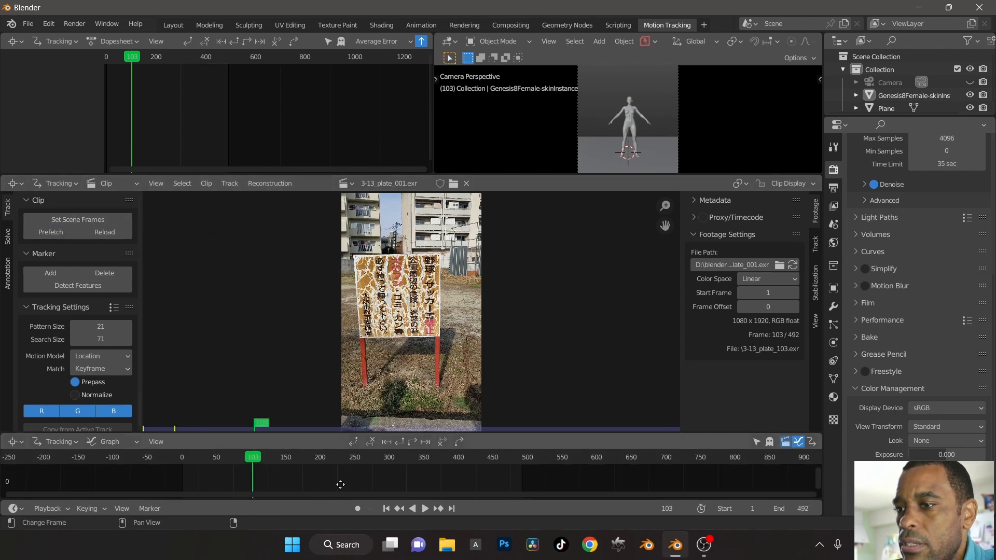
click(57, 235)
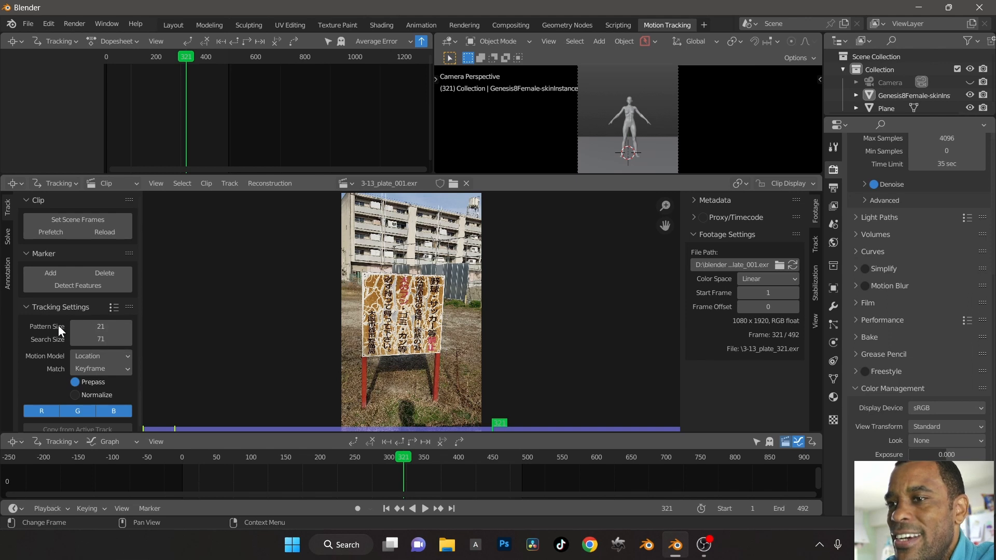
Apply the Blurry Footage tracking preset and set the motion model to Perspective
click(111, 307)
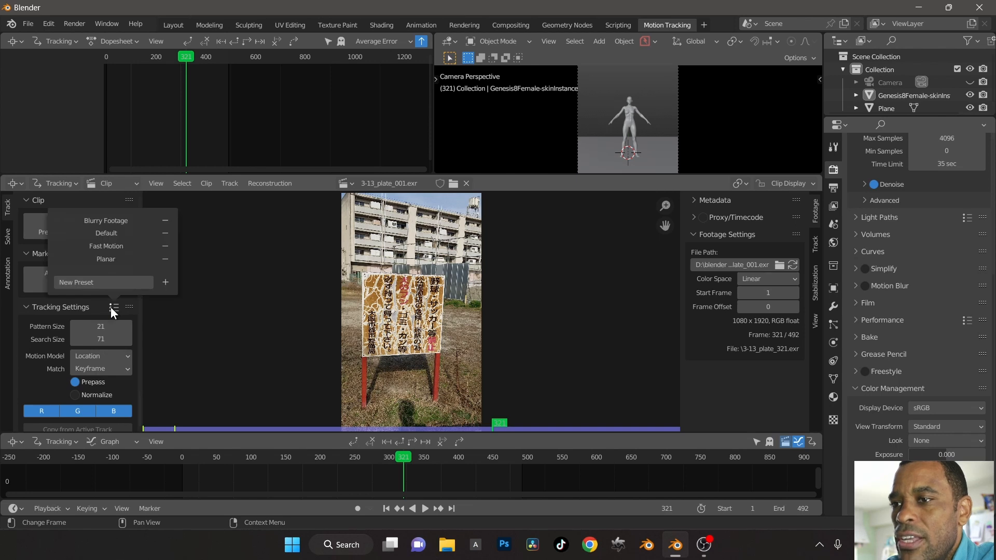
click(113, 222)
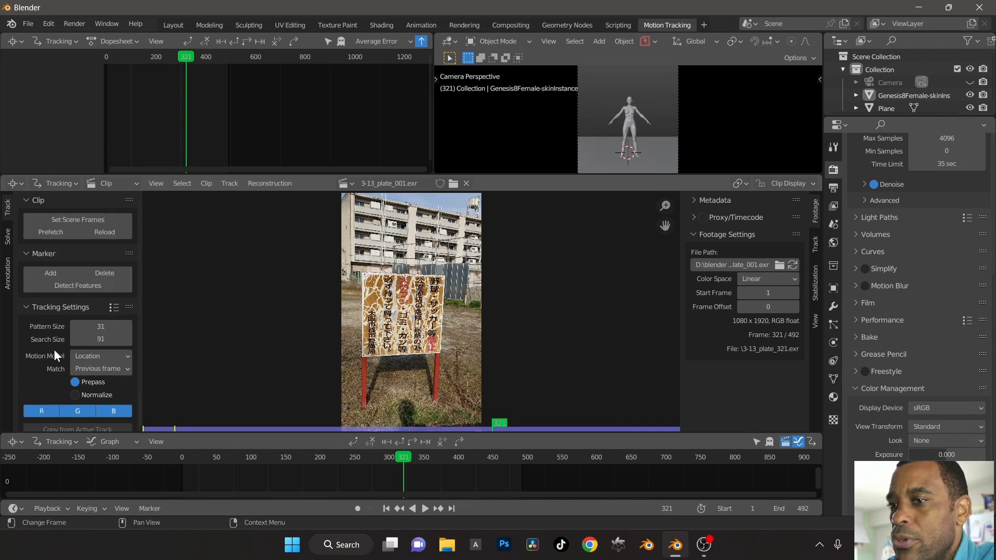
click(106, 356)
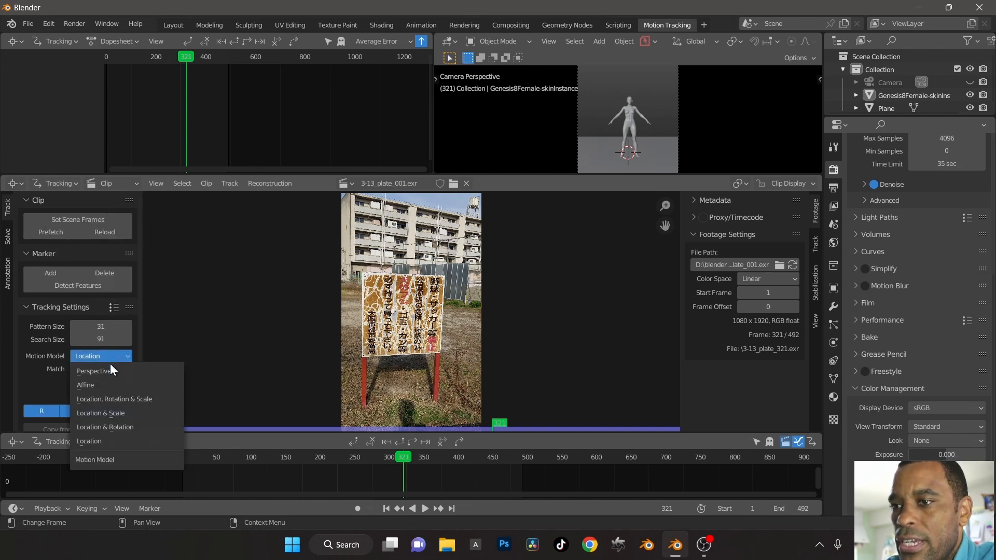
click(110, 372)
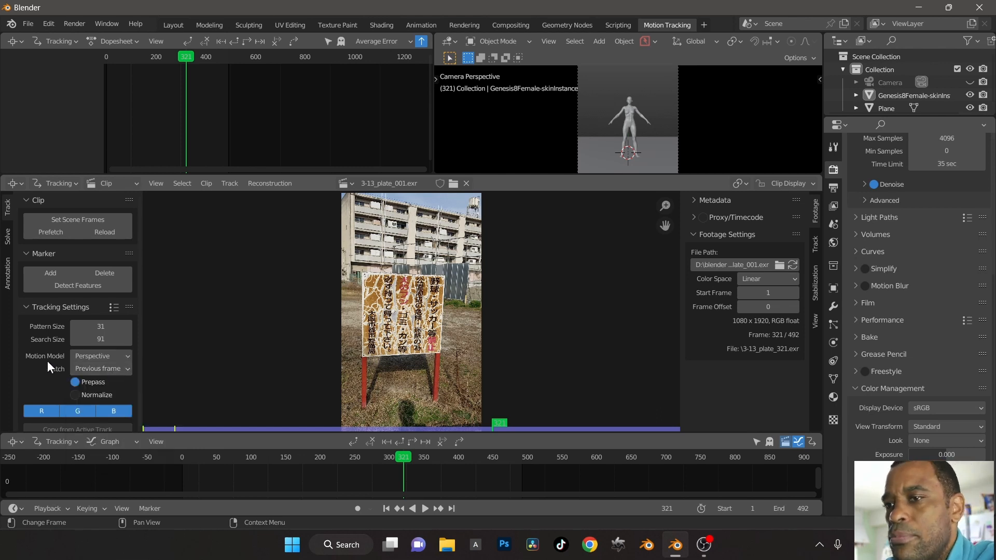
Enable Normalize in the tracking settings and expand the extra tracking settings to check the correlation
scroll(48, 360, down, 1)
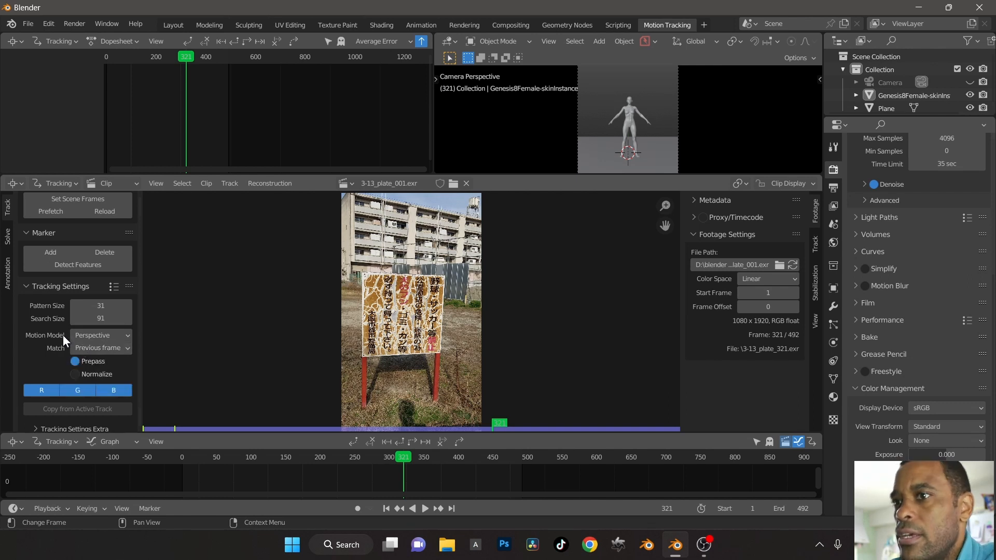
scroll(64, 335, down, 1)
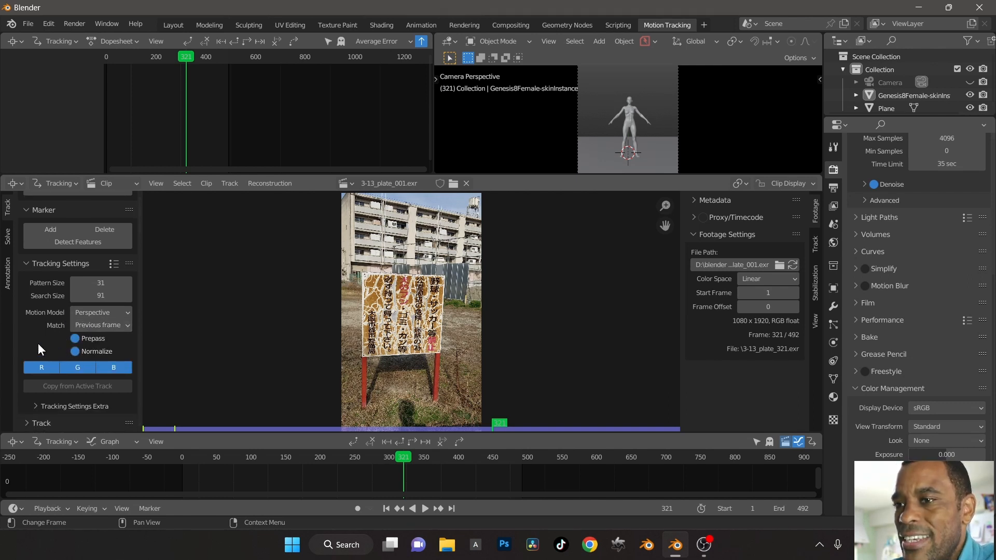
click(34, 408)
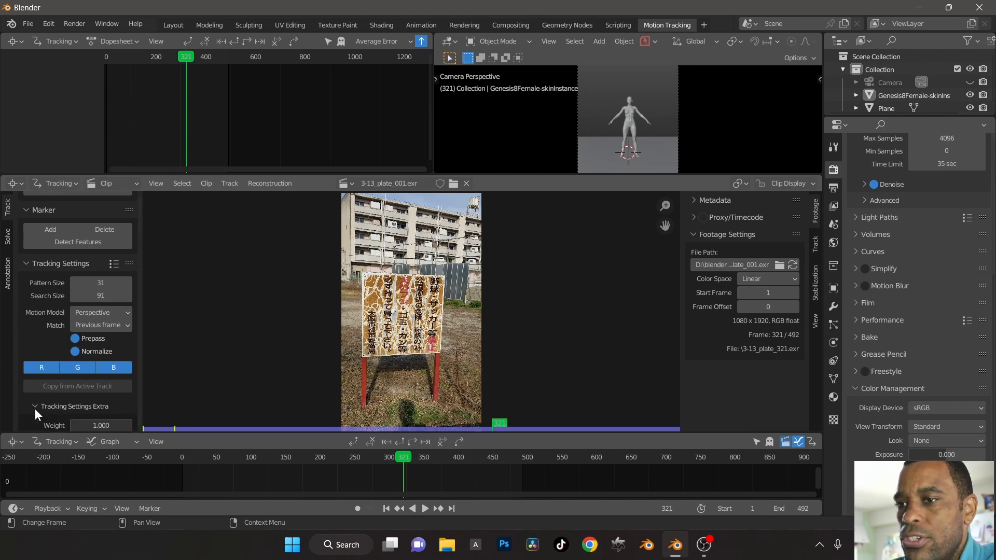
scroll(35, 409, down, 3)
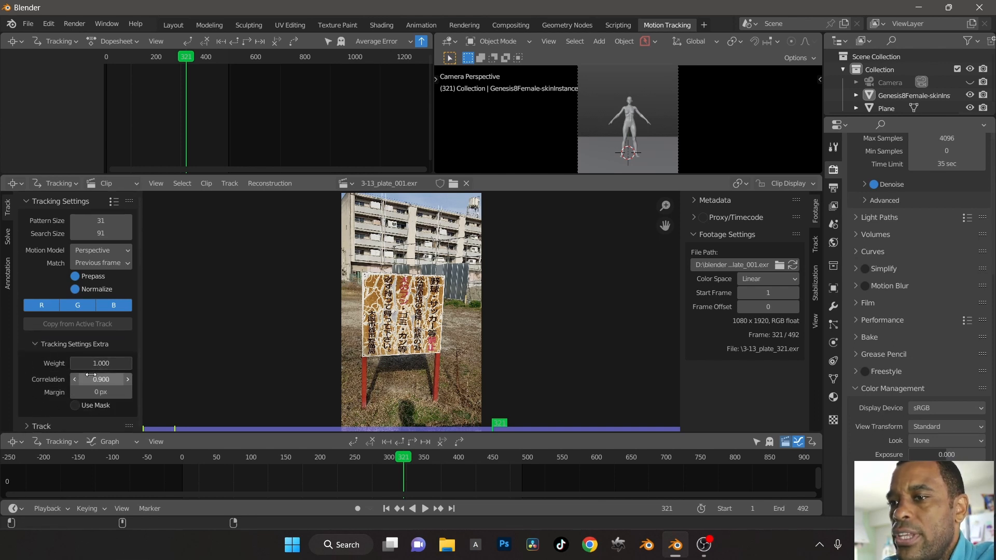
scroll(72, 427, down, 1)
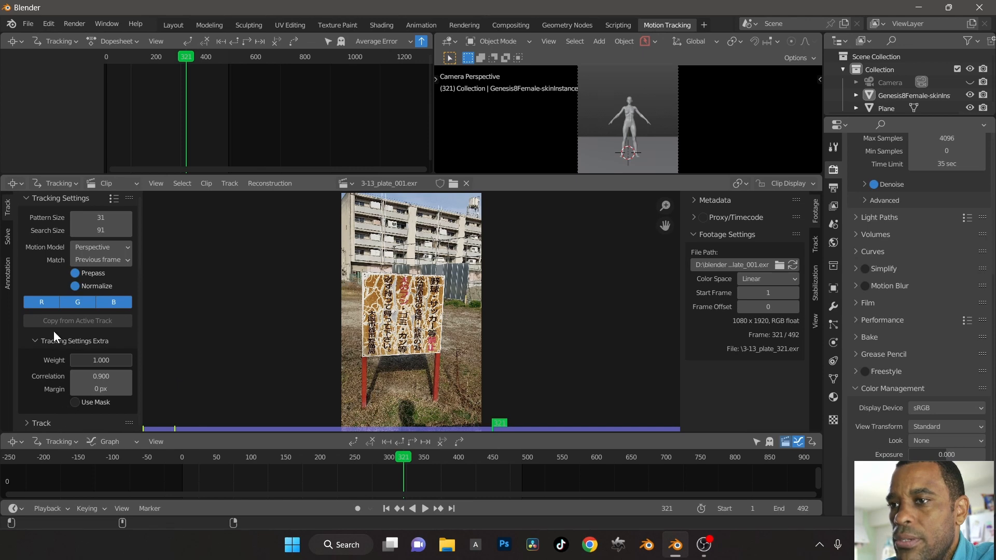
Detect features on the clip at frame 170 and track the markers forward through the sequence to frame 400
scroll(54, 331, up, 5)
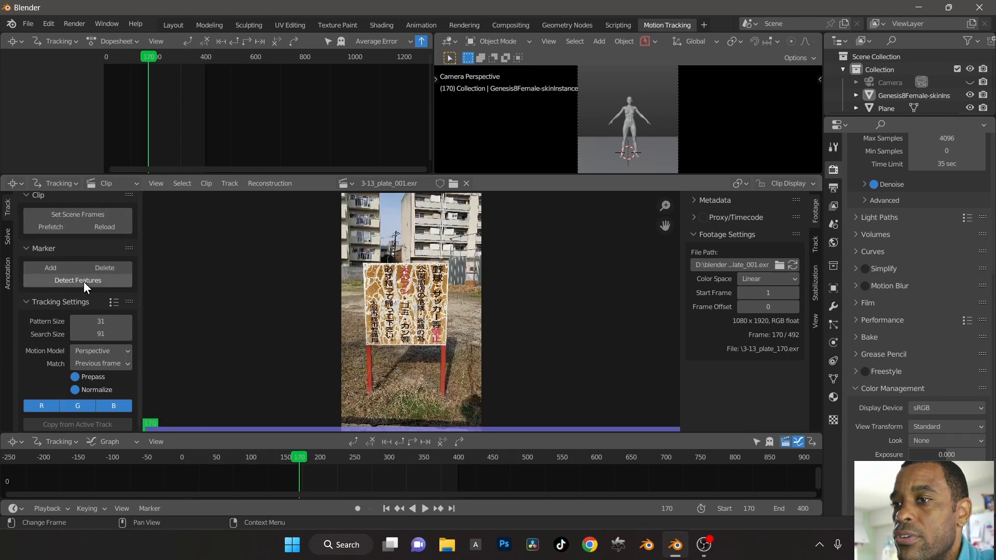
click(83, 281)
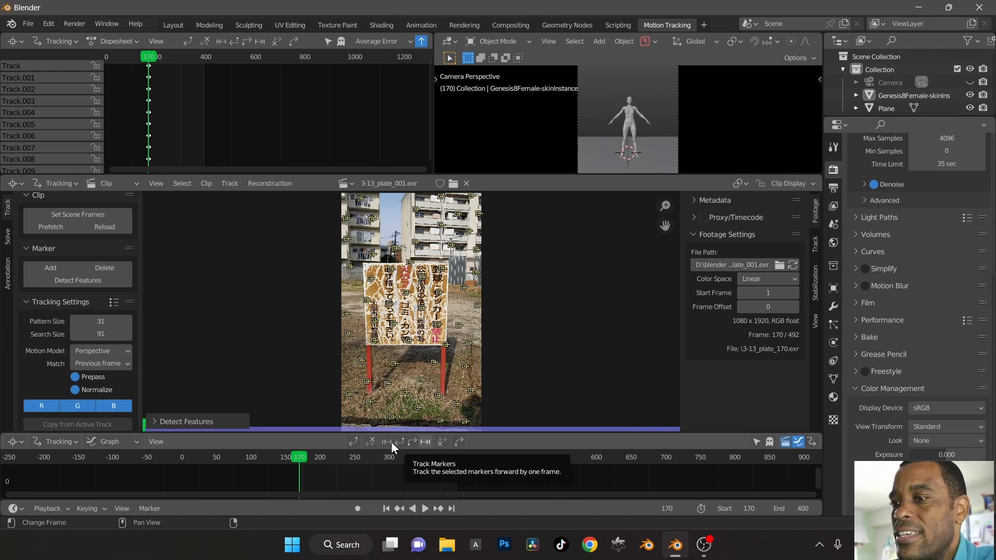
key(ctrl+t)
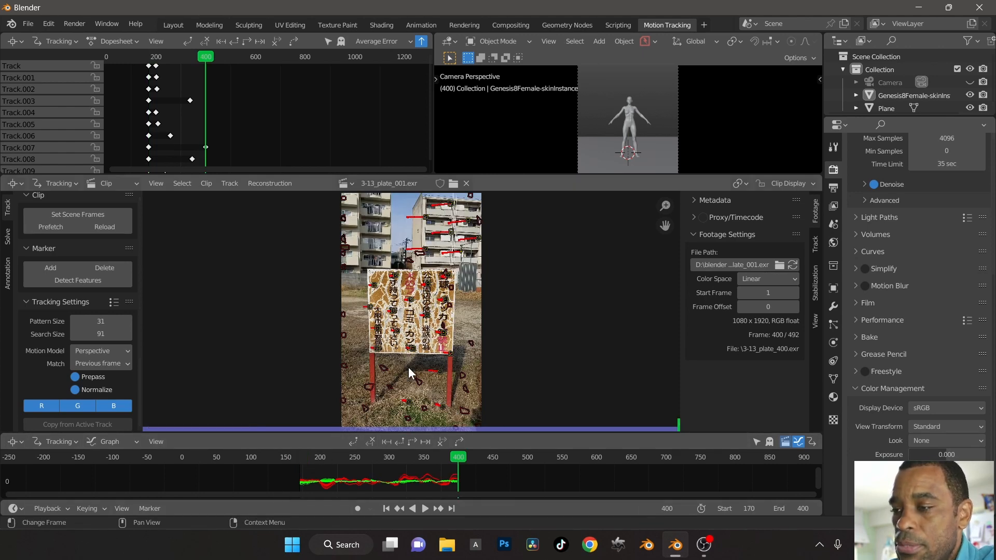
Hide the existing tracks and detect new features at frame 400 with a distance of 100
key(h)
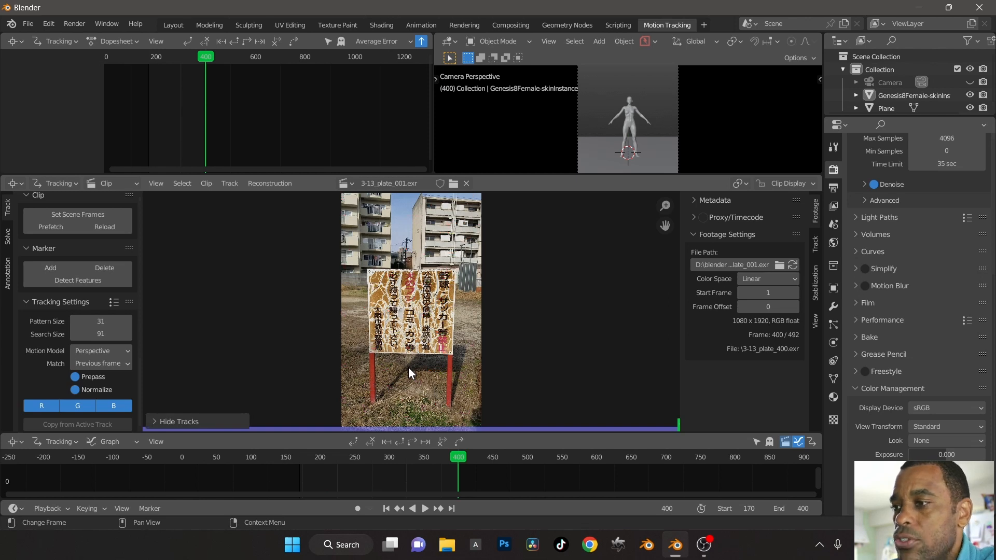
click(86, 279)
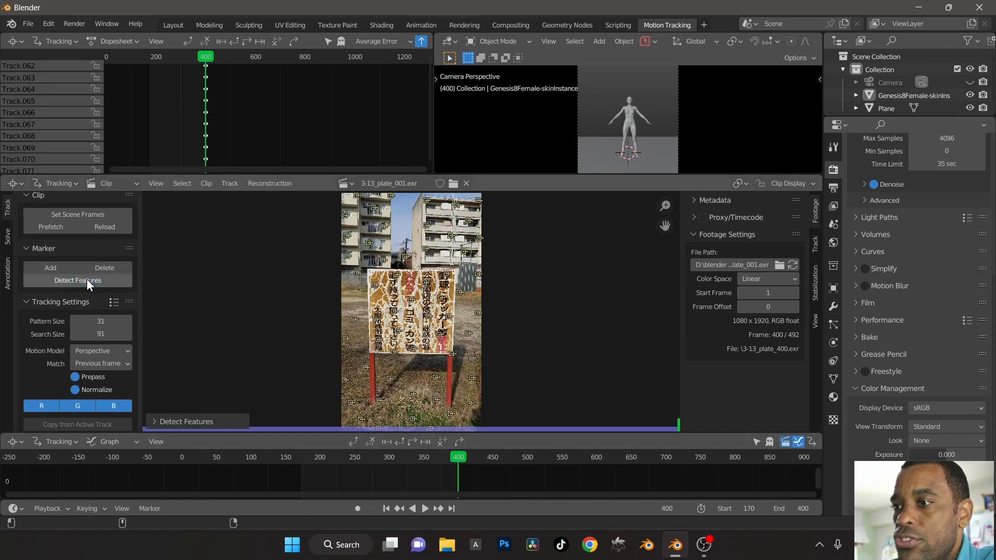
click(206, 423)
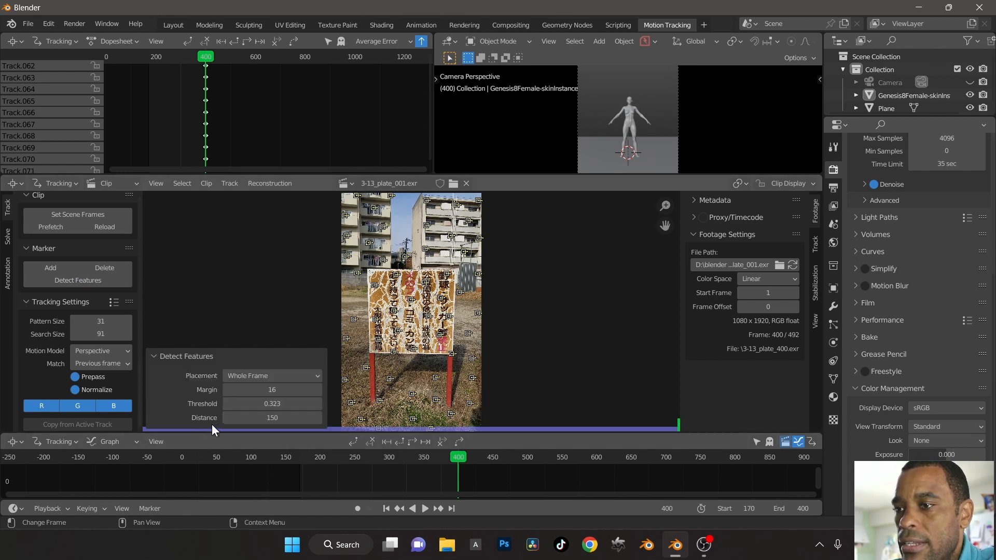
click(285, 421)
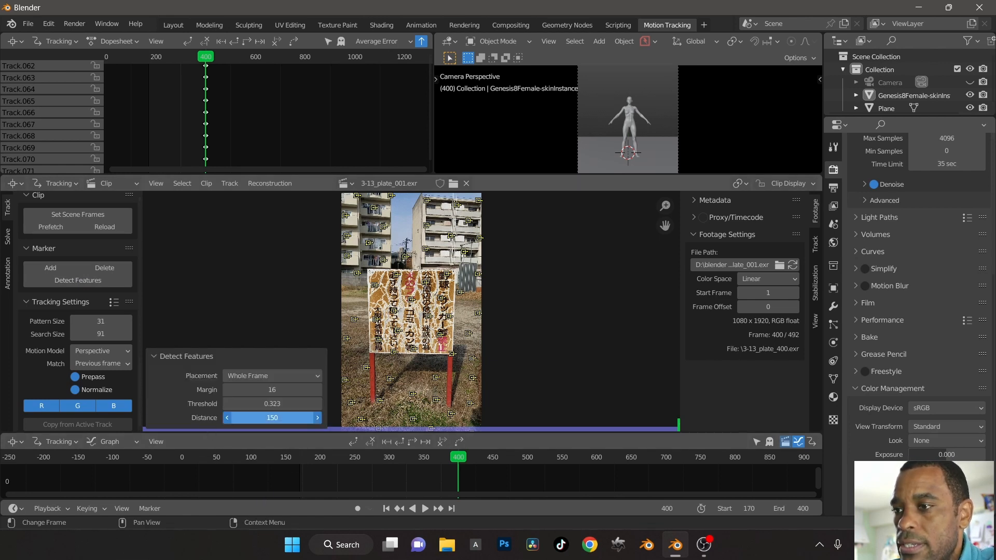
mouse_move(285, 422)
mouse_down()
mouse_move(250, 421)
mouse_move(280, 421)
mouse_up()
click(281, 421)
text(100)
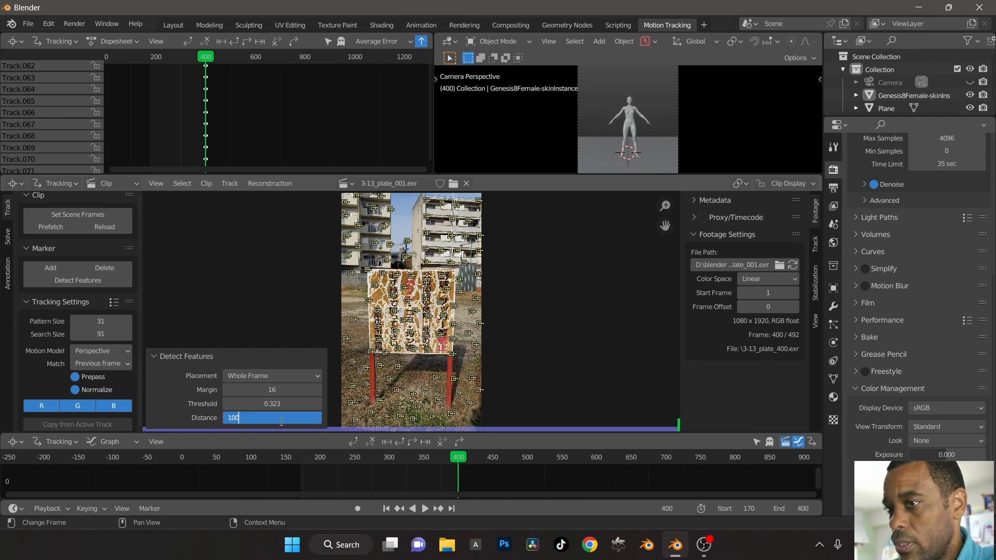
key(Return)
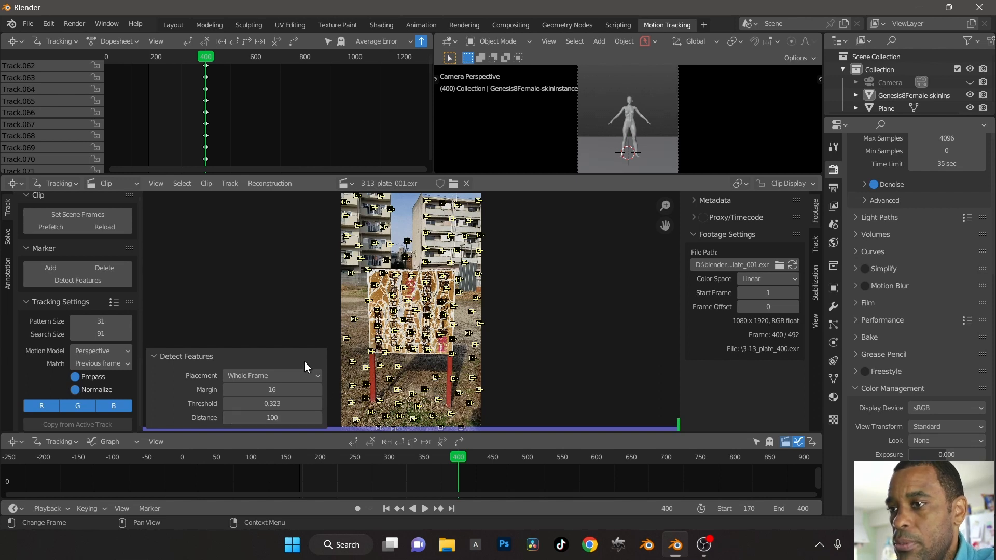
click(215, 355)
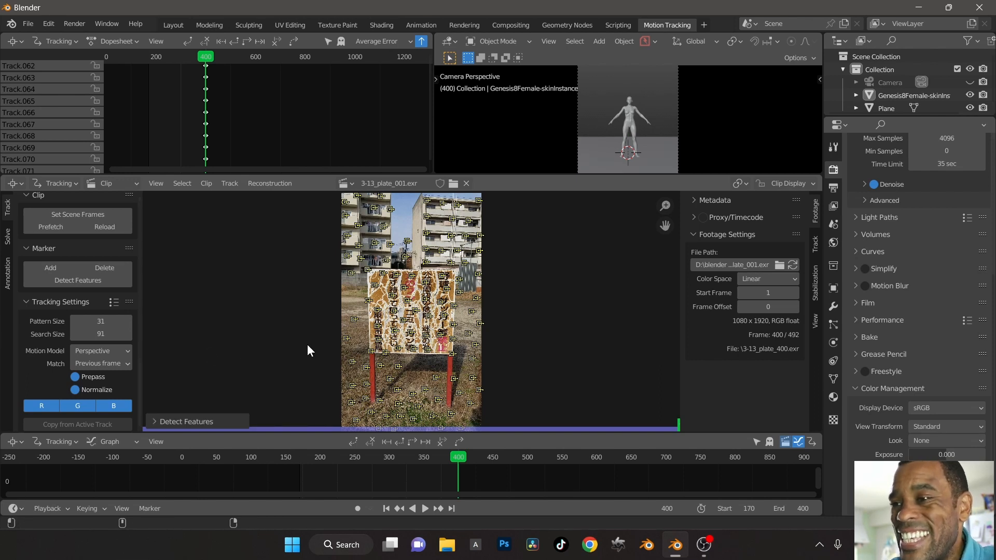
Track the new markers backward from frame 400 to frame 170 and hide these tracks
key(shift+ctrl+t)
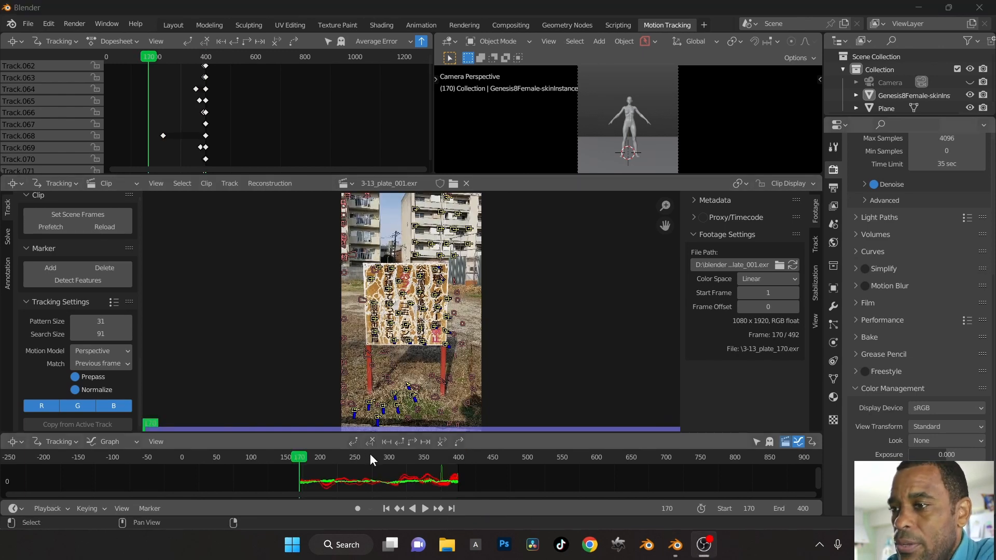
click(371, 458)
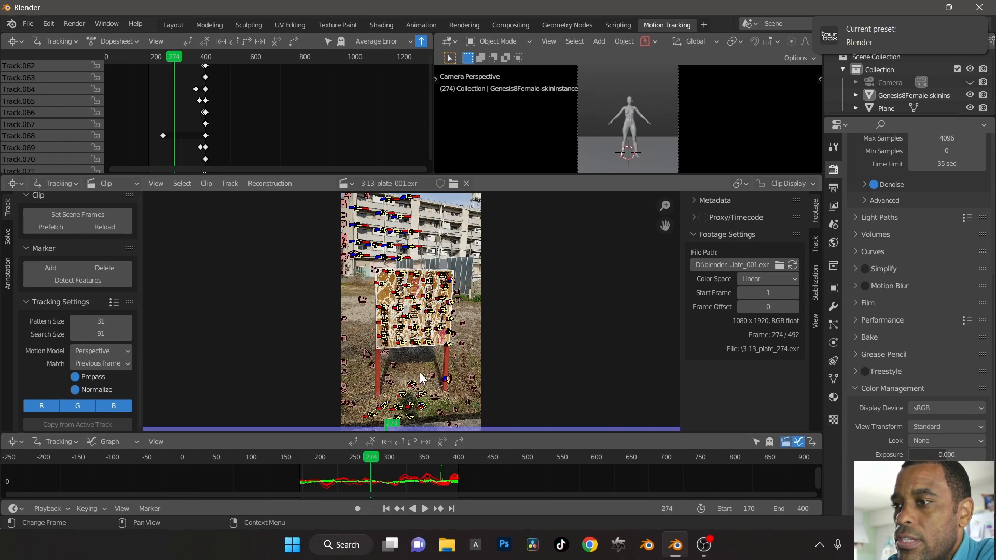
key(h)
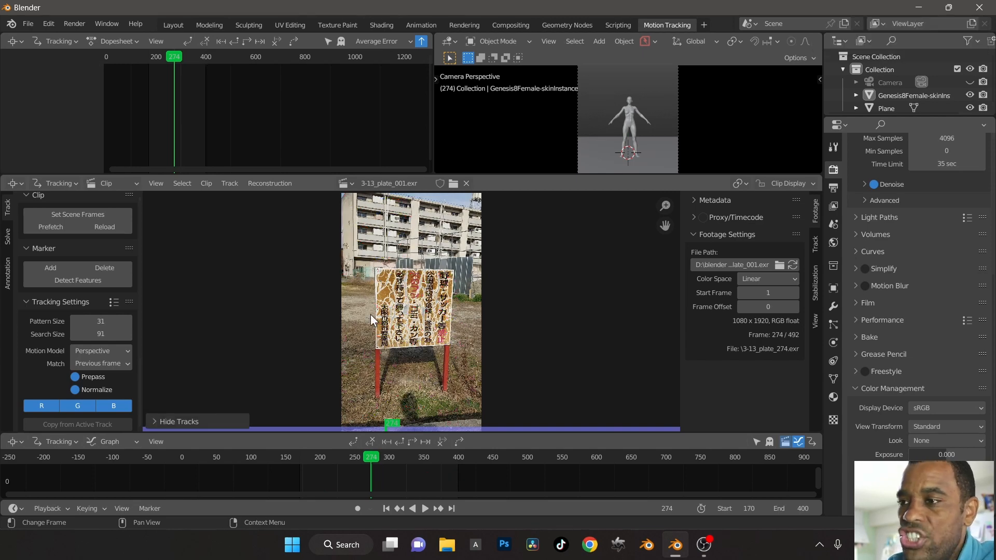
Detect new features on the clip at frame 300 and track them backward to frame 170
drag(380, 462, 389, 464)
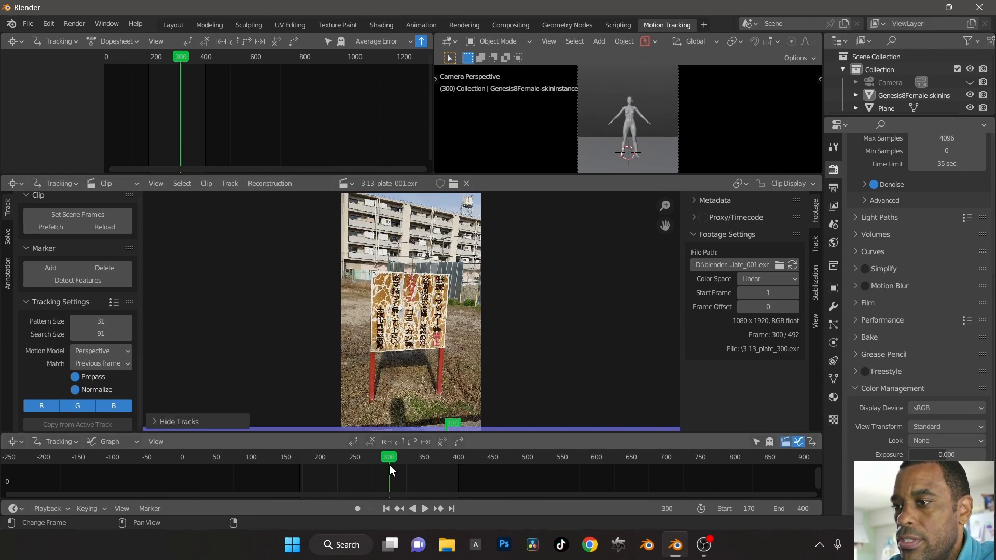
click(81, 286)
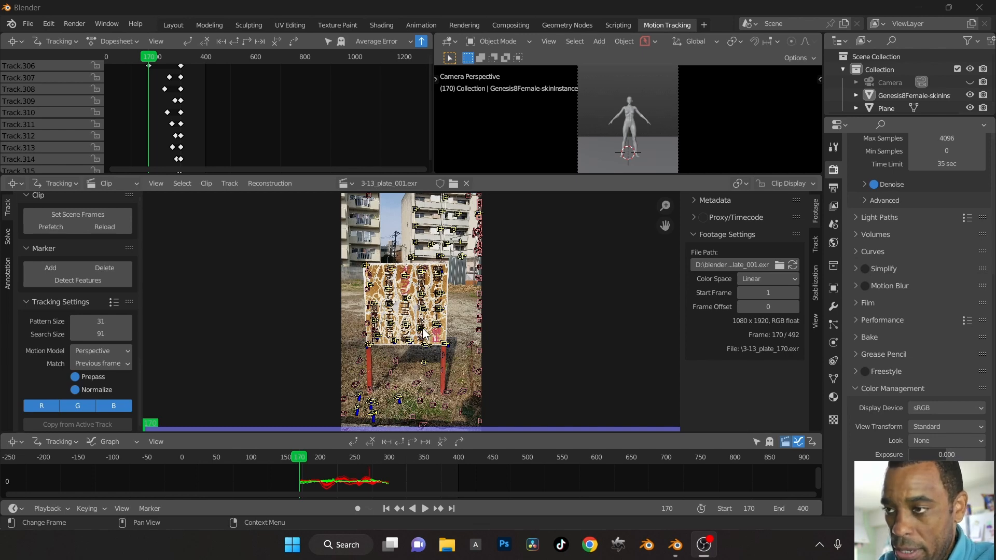
Unhide all previously hidden tracks so every set of markers shows on the clip
click(376, 246)
key(alt+h)
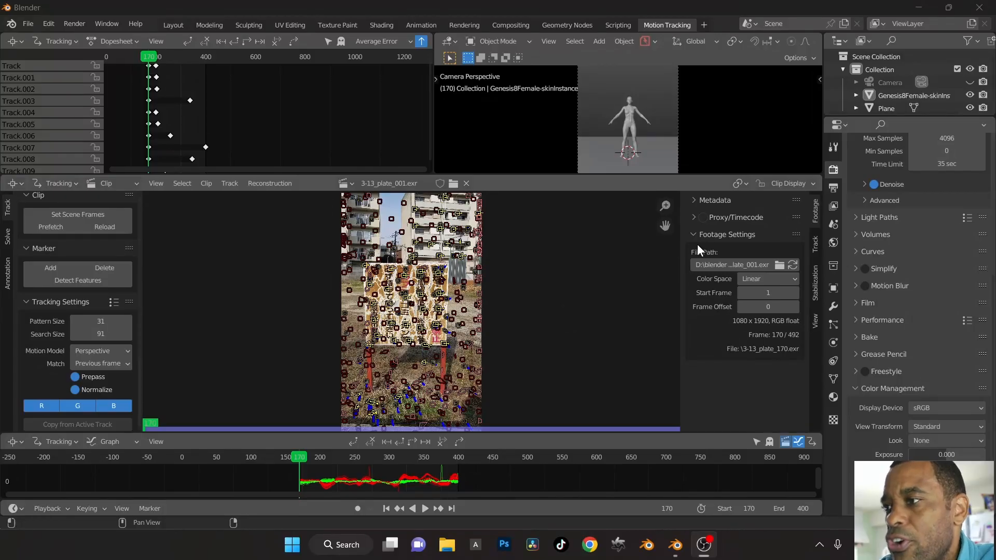
click(230, 326)
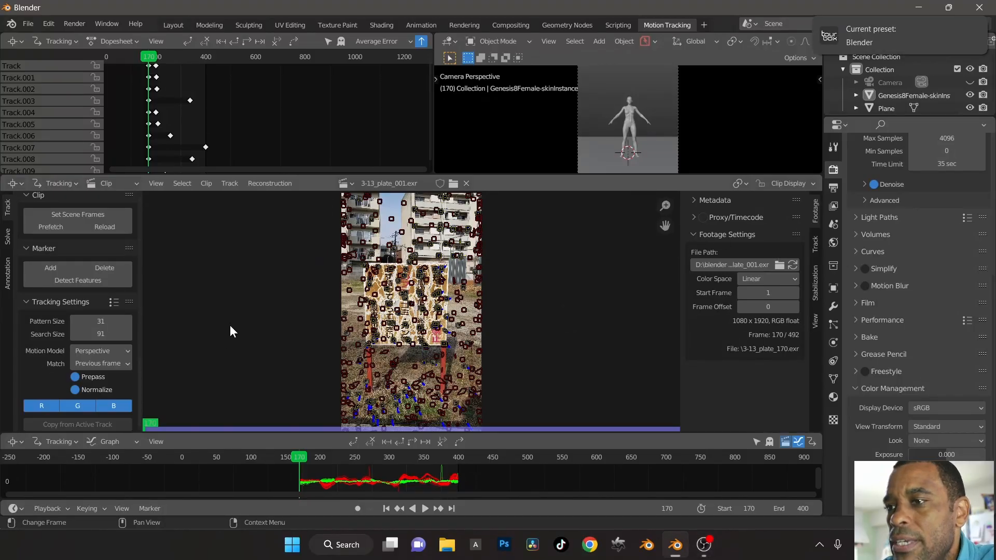
Enable refinement of focal length, optical center and radial distortion in the camera solve settings
click(7, 240)
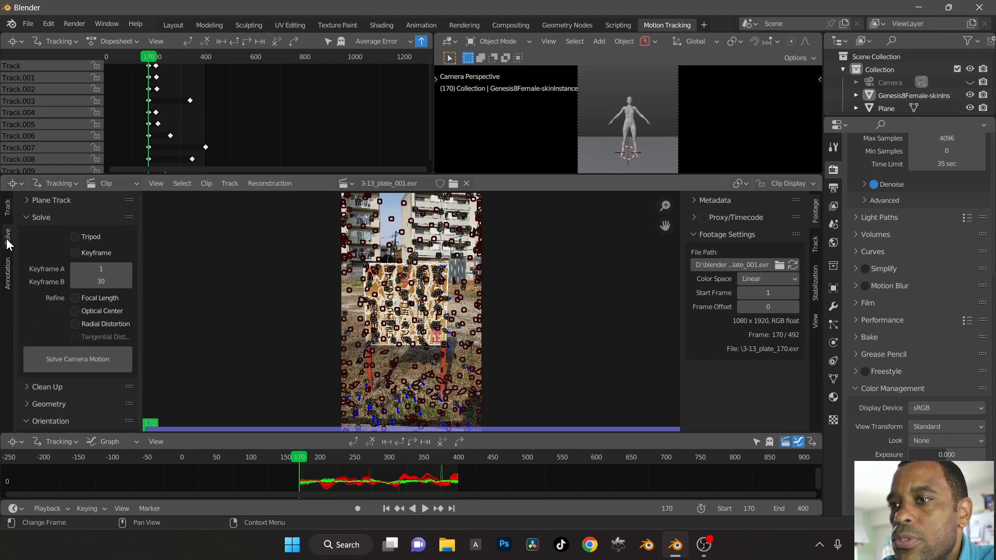
click(75, 298)
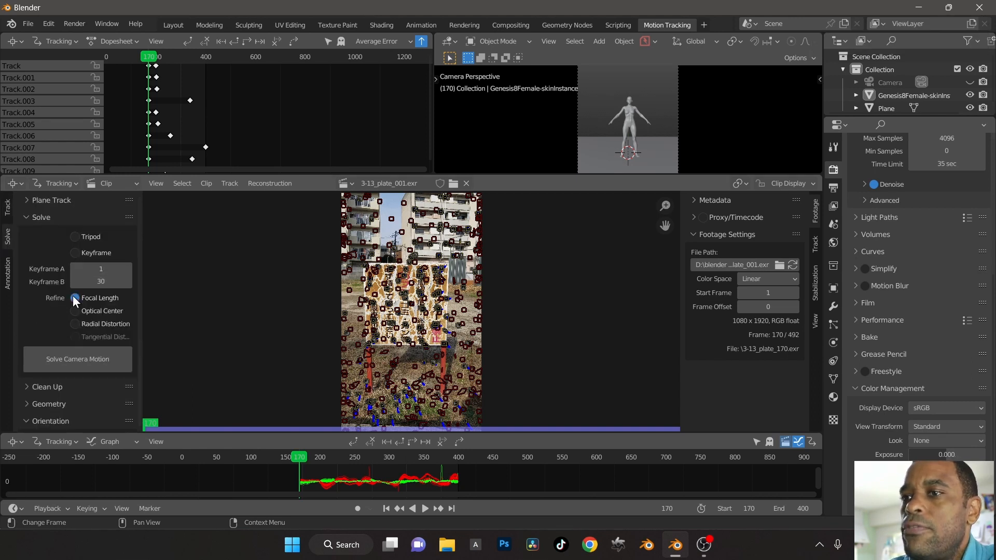
click(75, 311)
click(75, 324)
Check the parallax along the clip and set the solve keyframes to A 170 and B 270
click(363, 464)
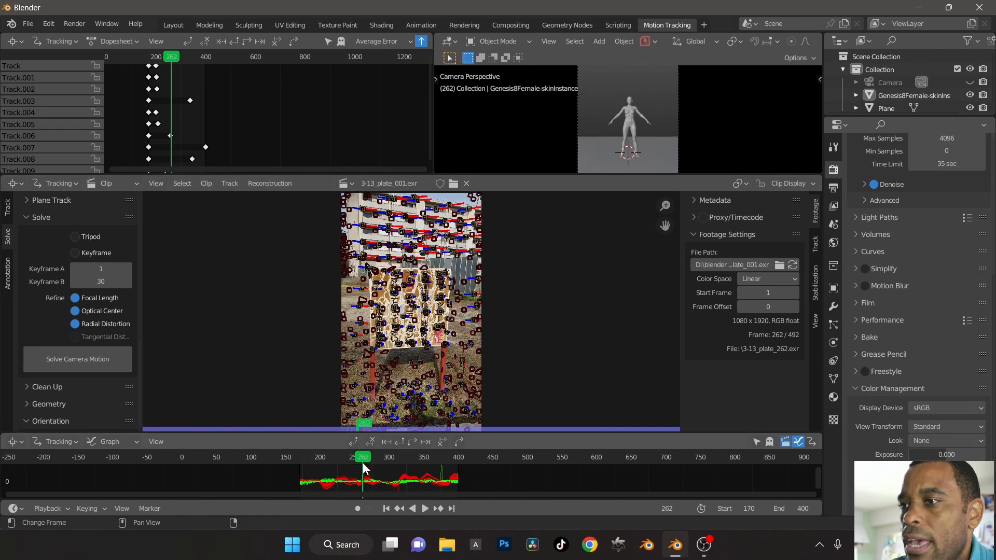
drag(364, 462, 350, 462)
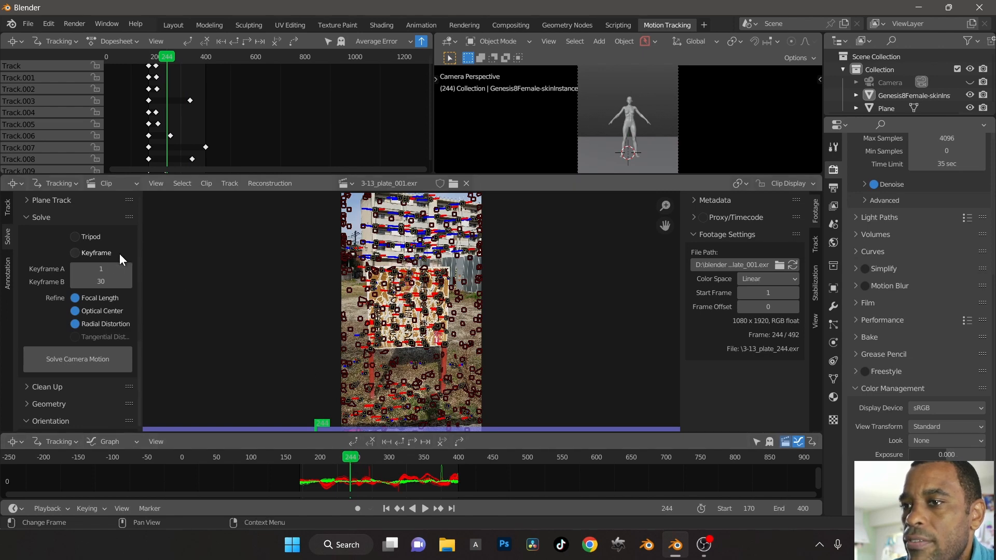
click(104, 269)
text(170)
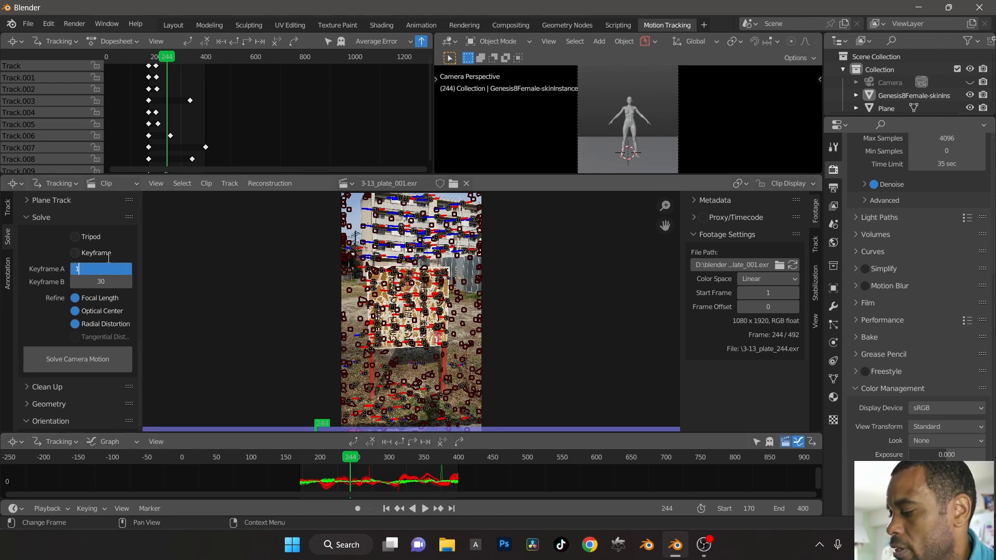
key(Return)
click(367, 461)
drag(367, 462, 375, 461)
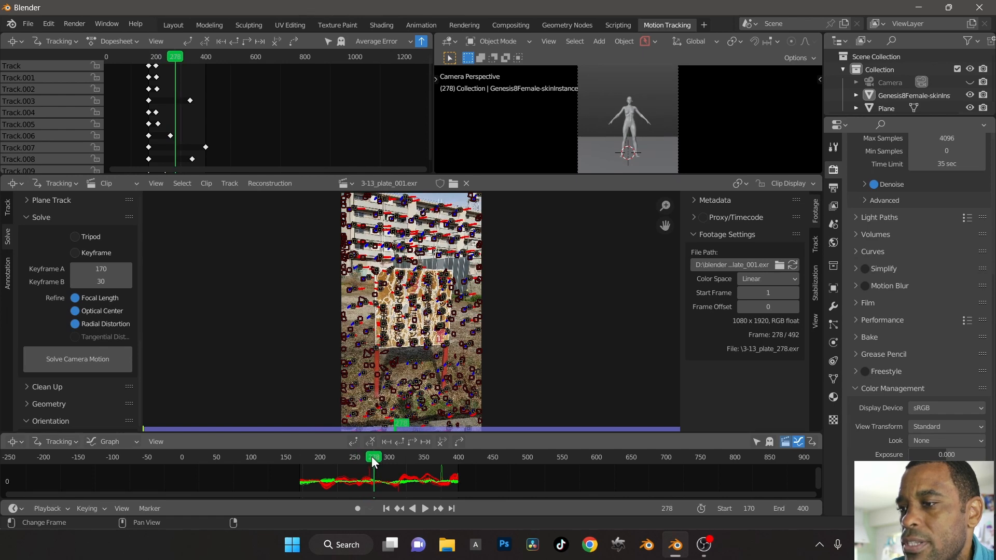
click(101, 282)
text(270)
key(Return)
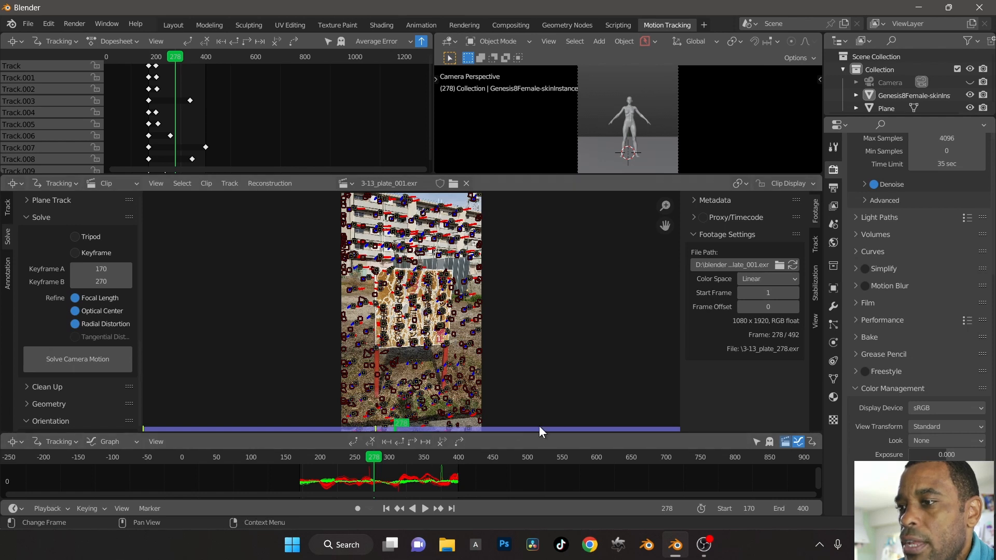
Enlarge the tracking graph and delete the two tall spiking track curves near frames 271 and 376
drag(539, 434, 543, 349)
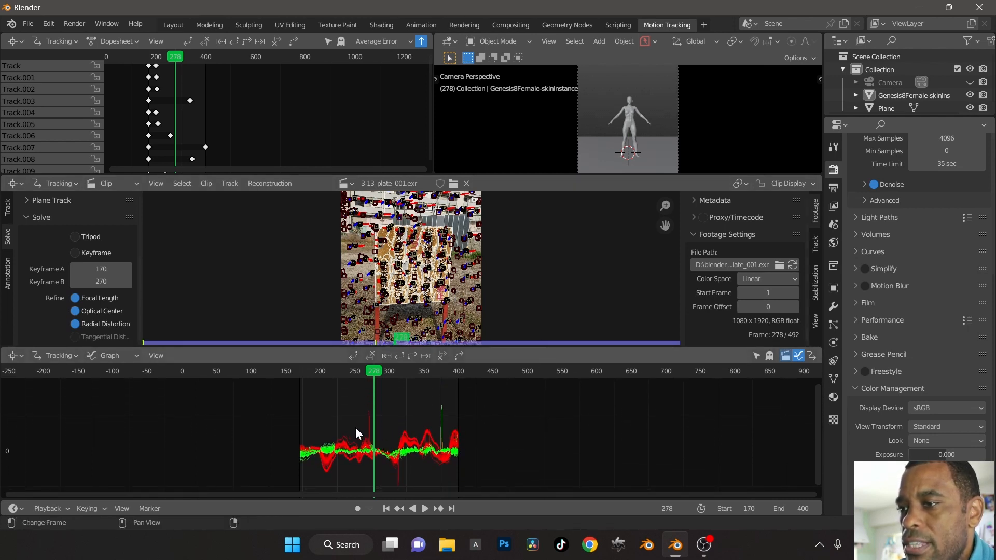
scroll(436, 436, up, 5)
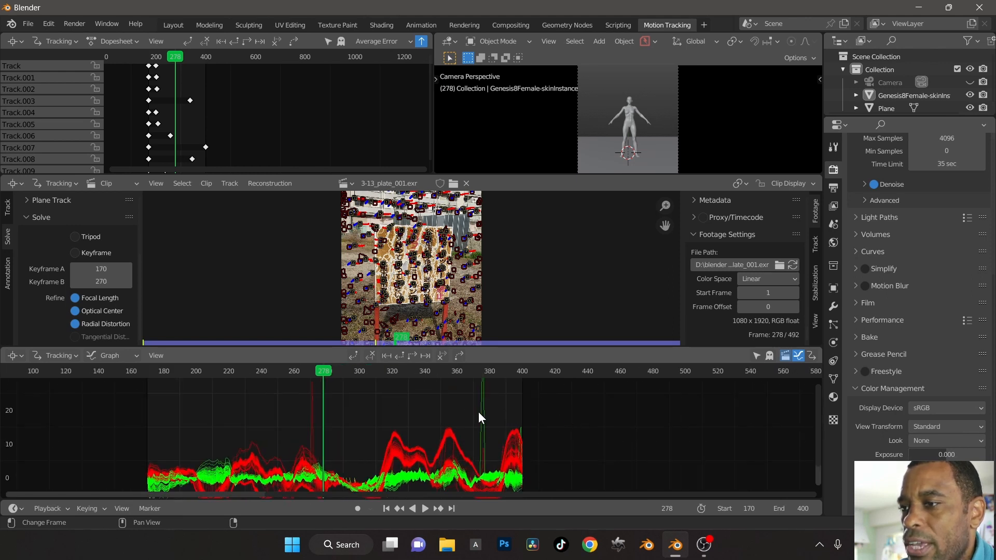
click(310, 419)
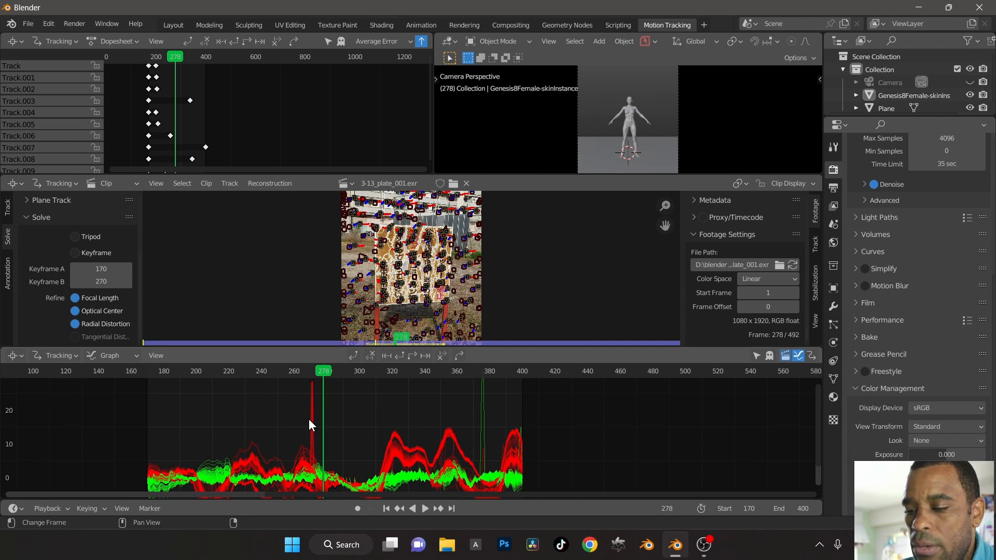
key(x)
key(Return)
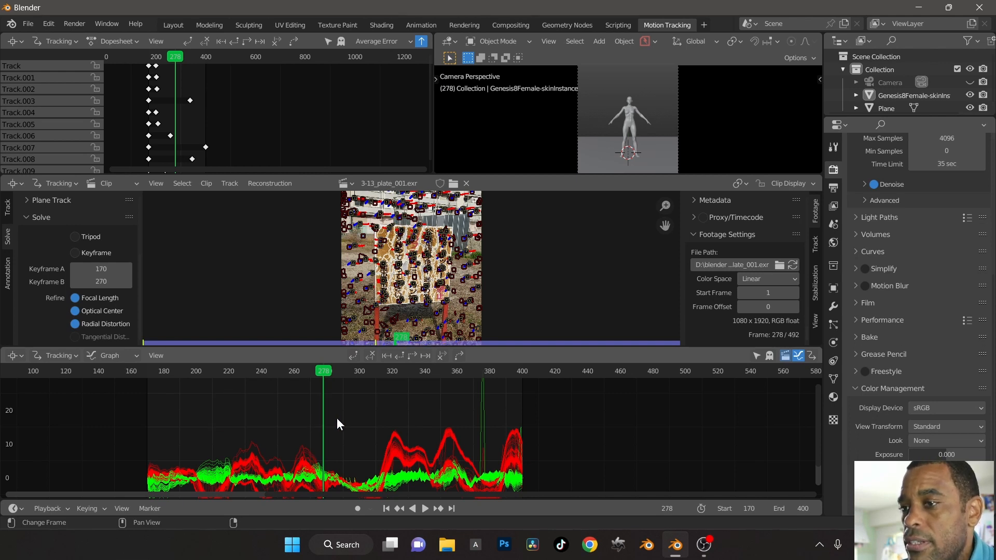
click(486, 403)
key(x)
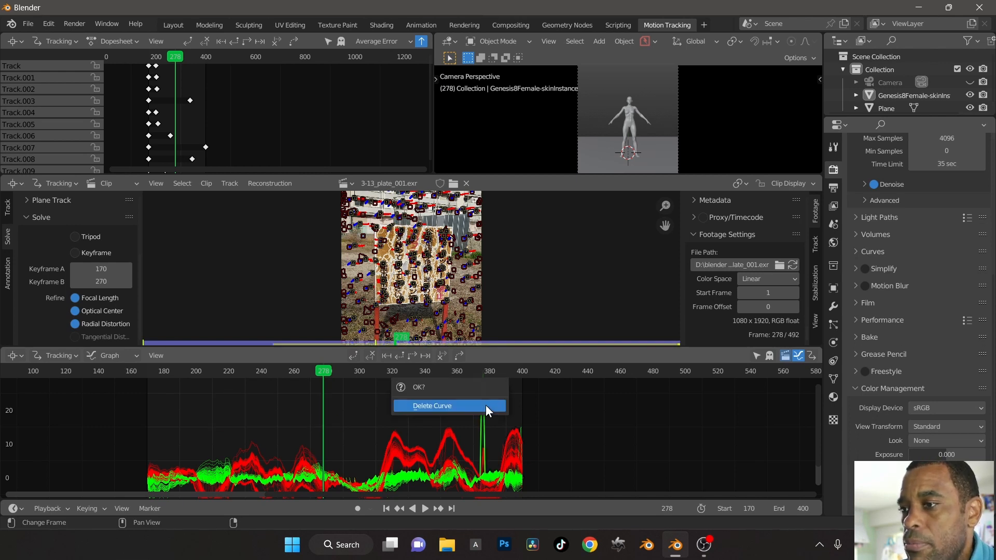
key(Return)
Delete the red track curve that spikes downward near frame 314 in the tracking graph
scroll(503, 428, down, 1)
scroll(496, 435, down, 5)
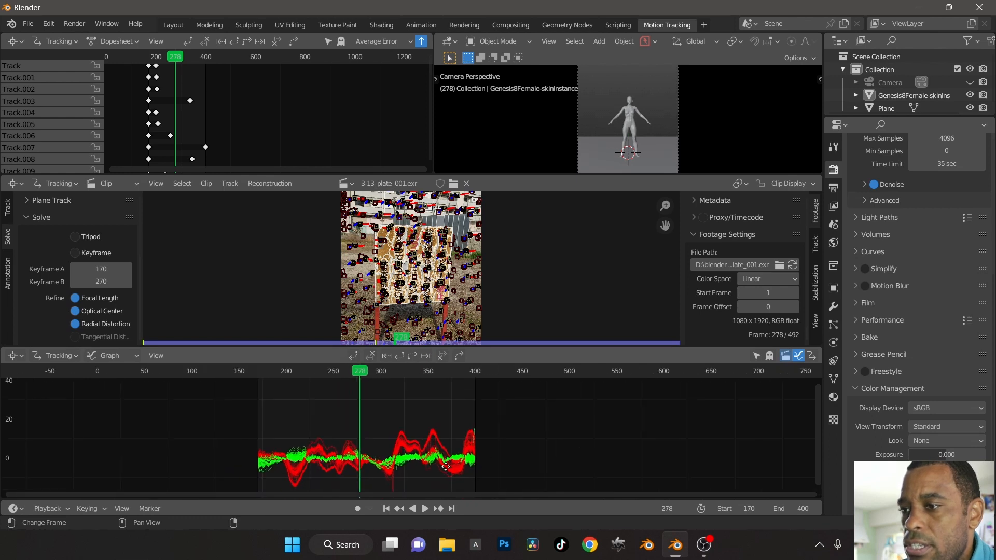
middle_drag(446, 465, 453, 416)
scroll(437, 446, up, 4)
scroll(416, 458, up, 1)
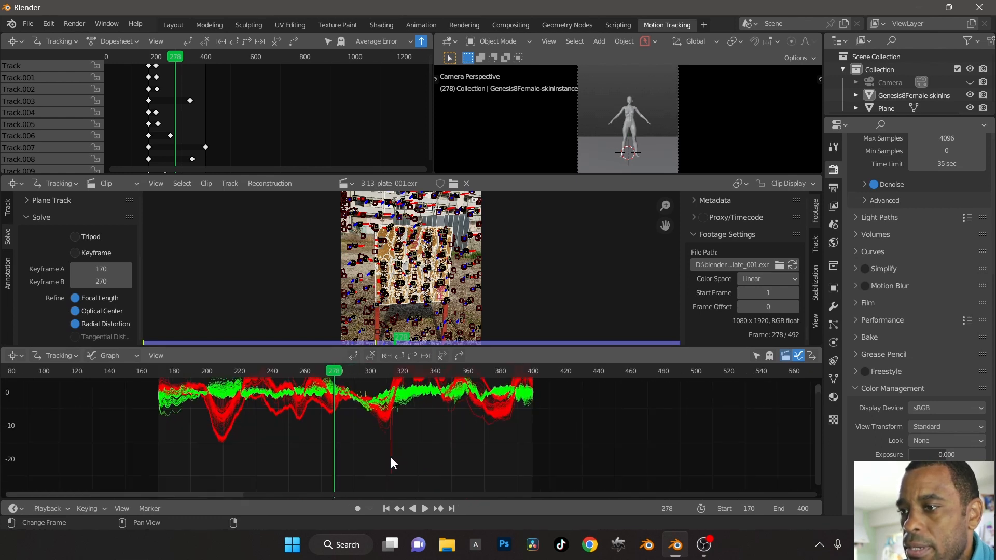
click(392, 455)
key(x)
key(Return)
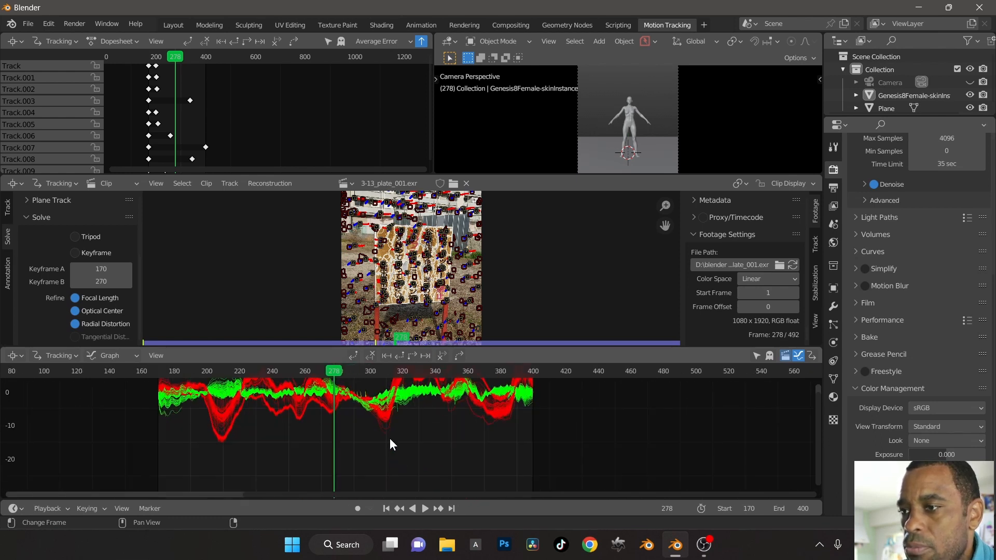
Delete the two red outlier curves below the main dip around frames 360 to 375
click(484, 423)
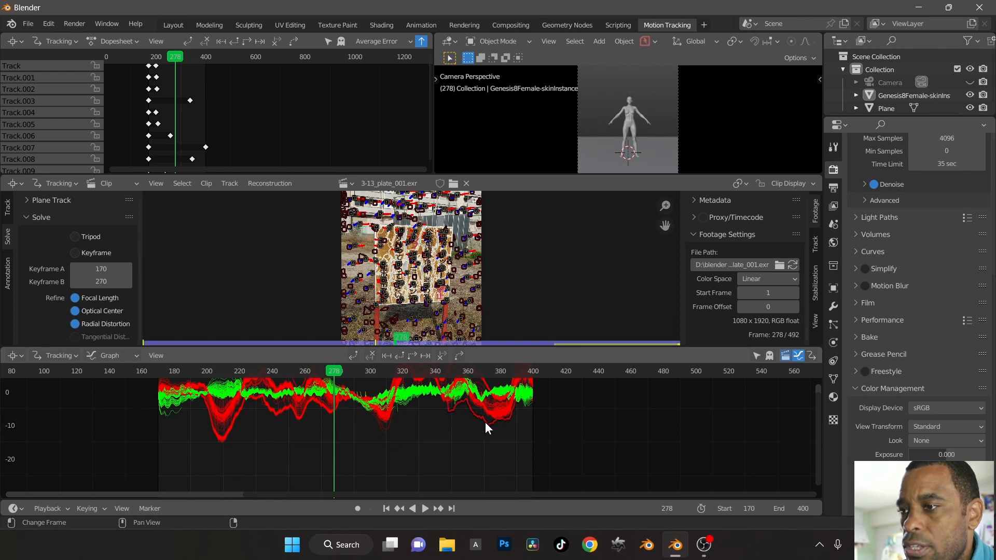
key(x)
key(Return)
click(472, 413)
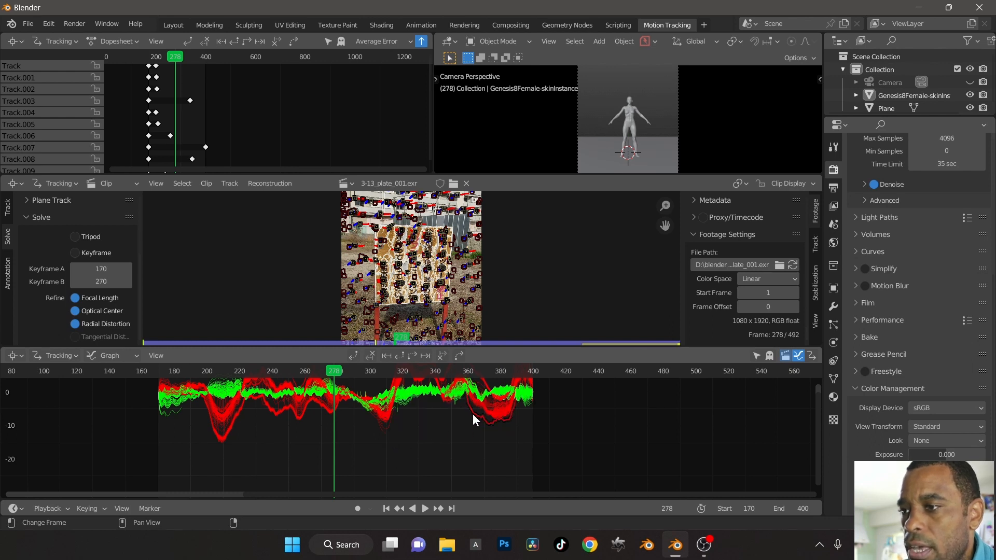
key(x)
click(472, 413)
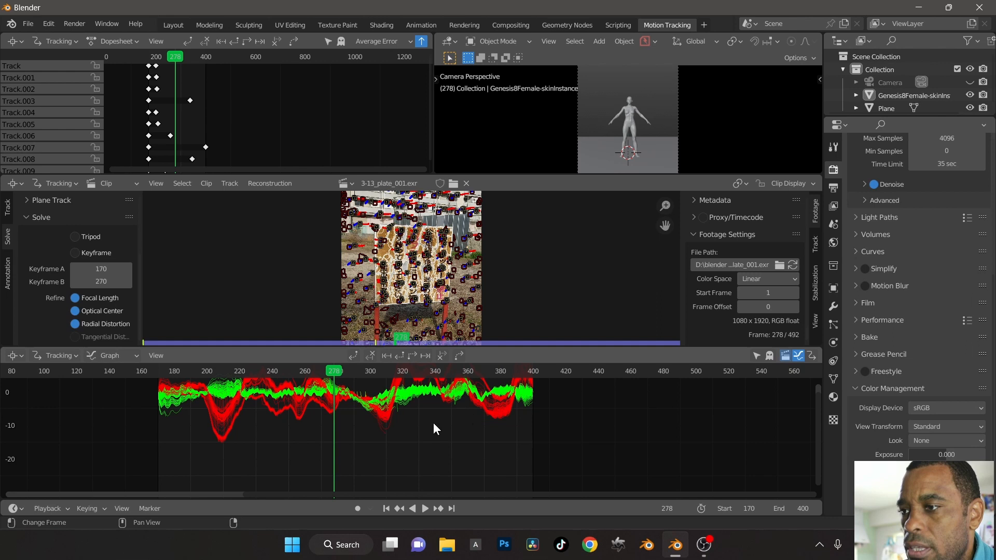
Delete the stray red curves hanging below the dip near frame 310
click(388, 431)
key(x)
click(388, 431)
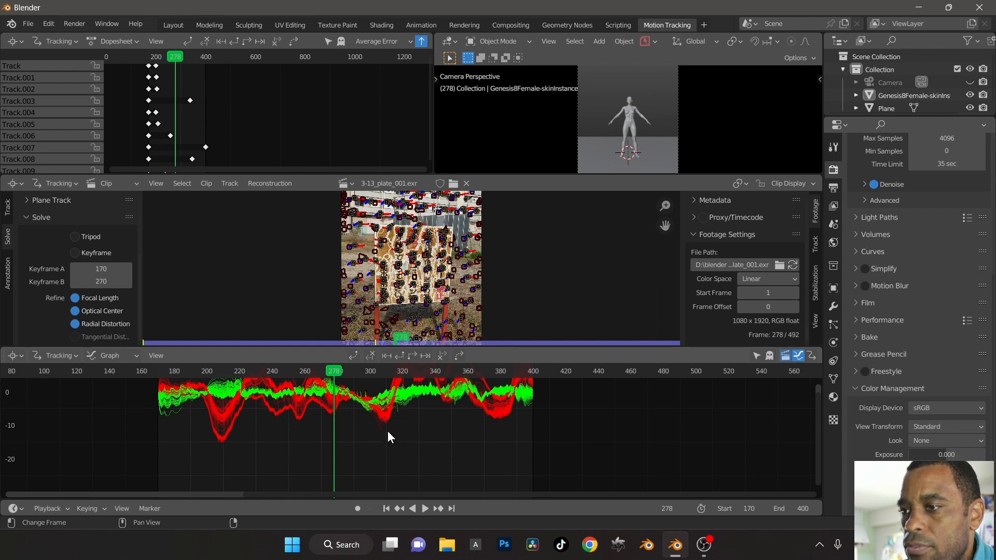
click(386, 432)
key(x)
click(386, 431)
Fit all curves in the tracking graph and solve the camera motion
key(Home)
scroll(30, 285, down, 2)
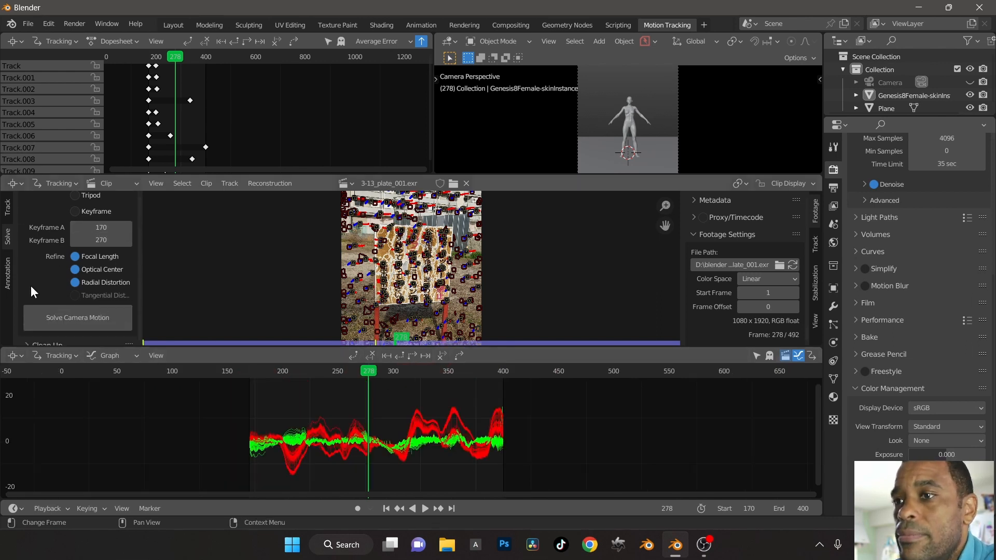
click(51, 308)
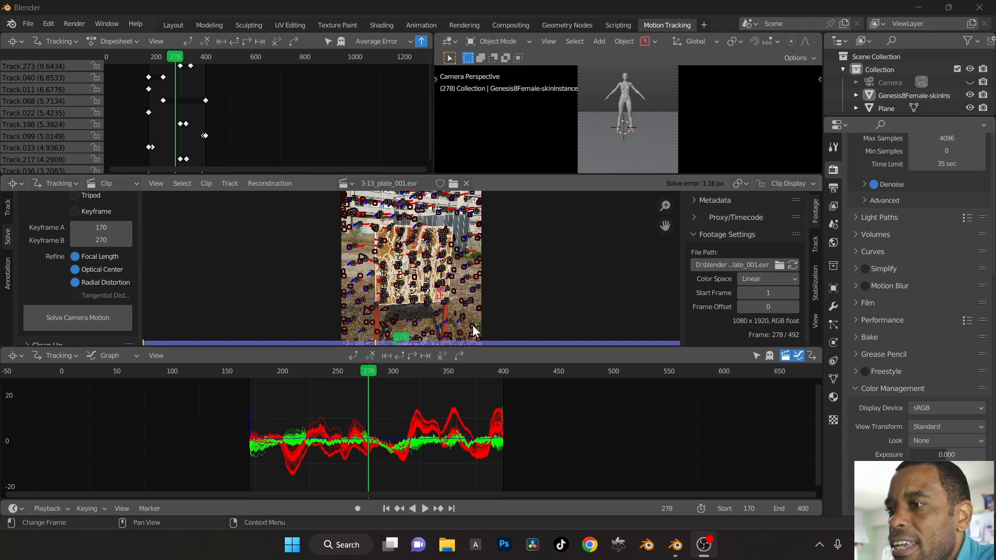
Delete the low green outlier curve near frame 170 and solve the camera motion again
scroll(472, 325, up, 1)
scroll(472, 325, down, 1)
scroll(297, 426, up, 4)
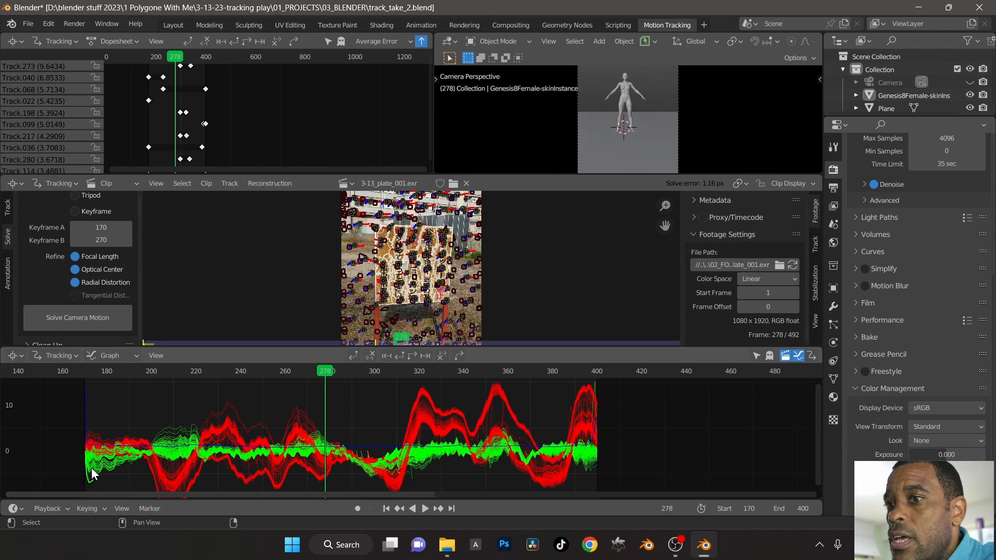
key(x)
click(92, 470)
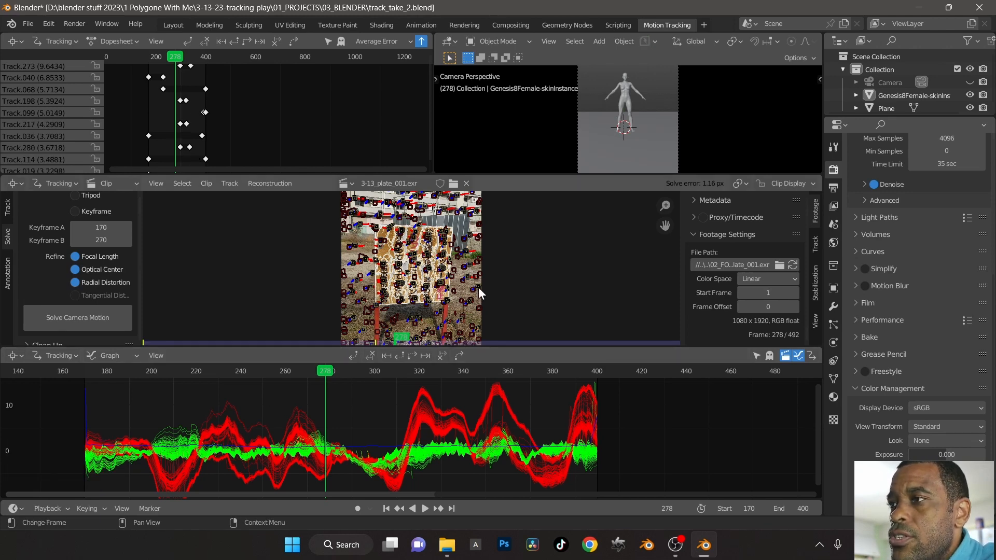
key(shift+s)
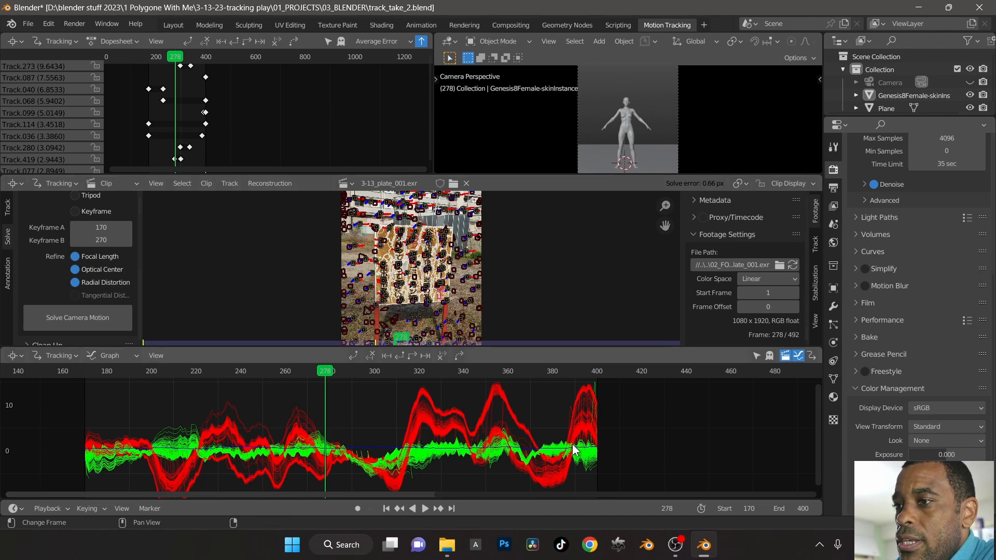
Delete the green track curve that spikes upward near frame 399, and check the remaining curves over the full range
ctrl+middle_drag(581, 421, 442, 459)
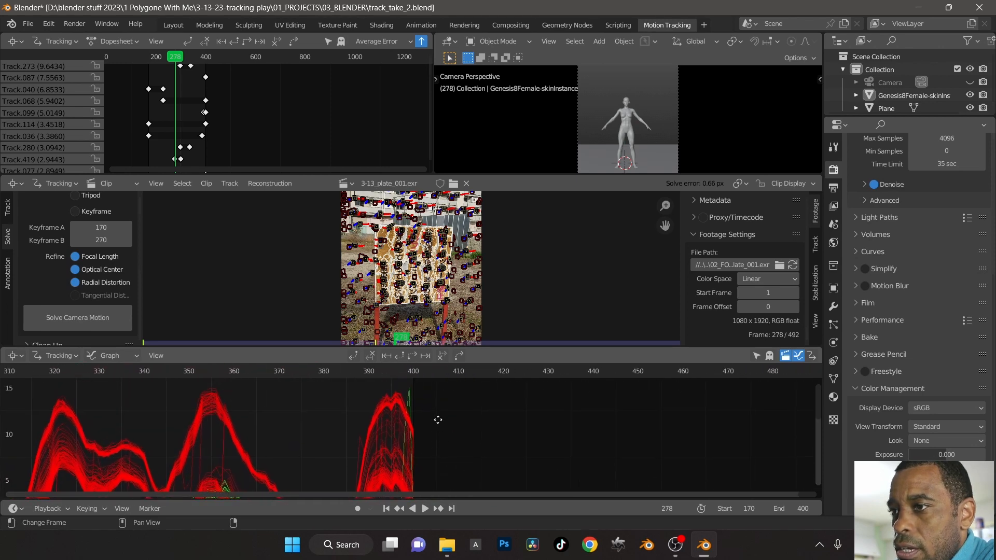
middle_drag(436, 418, 413, 428)
click(397, 409)
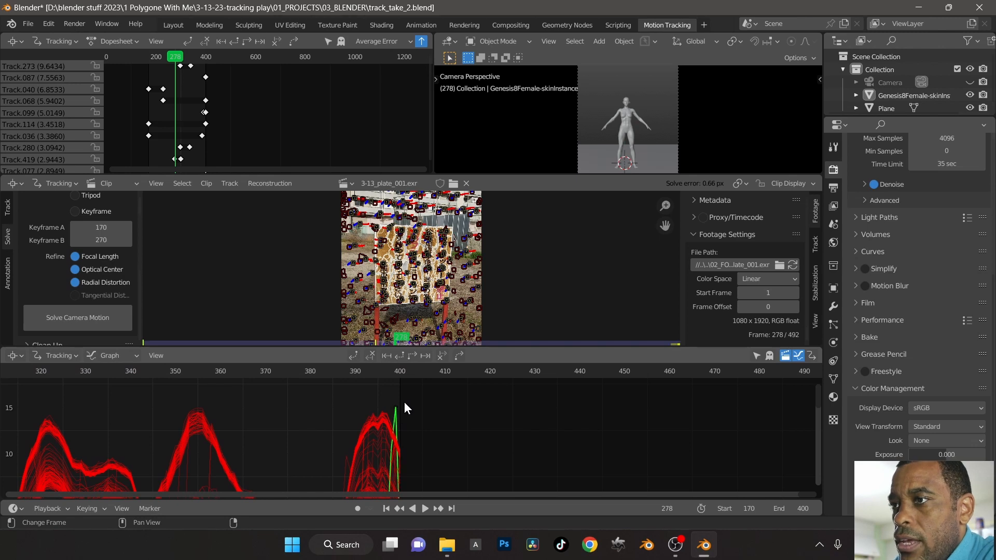
key(x)
click(406, 400)
scroll(409, 410, down, 2)
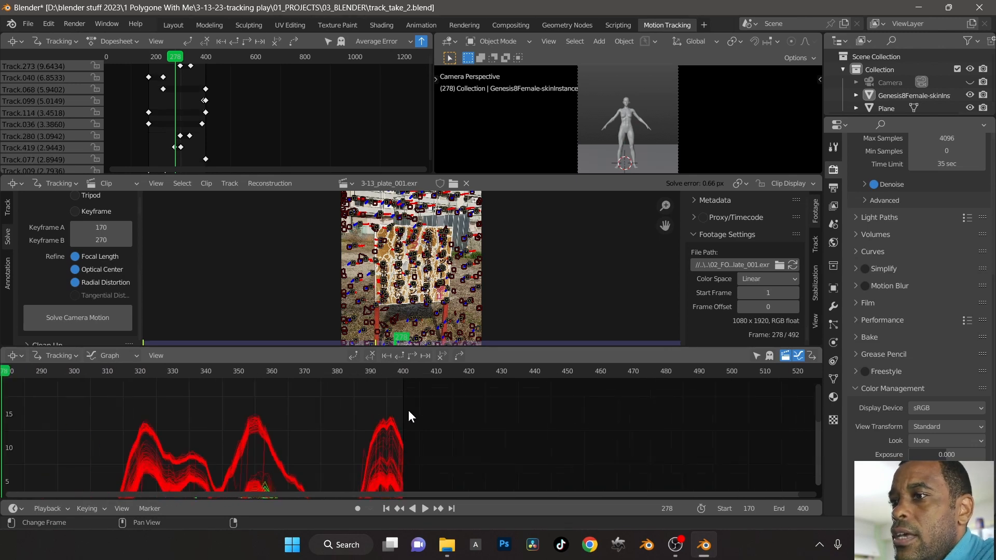
scroll(408, 410, down, 1)
middle_drag(466, 411, 633, 367)
scroll(405, 438, down, 5)
middle_drag(337, 430, 438, 407)
scroll(442, 415, up, 1)
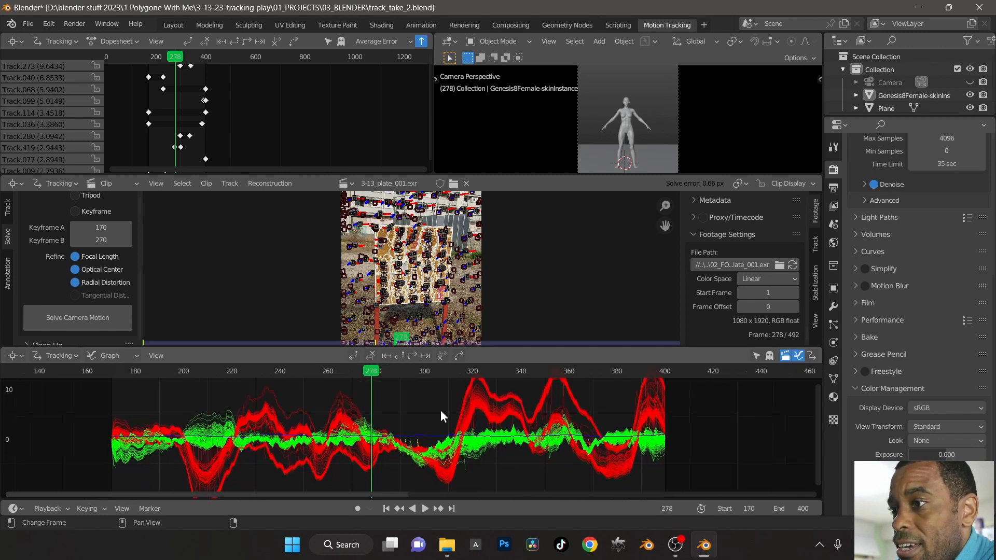
Save the file and solve the camera motion again
click(30, 24)
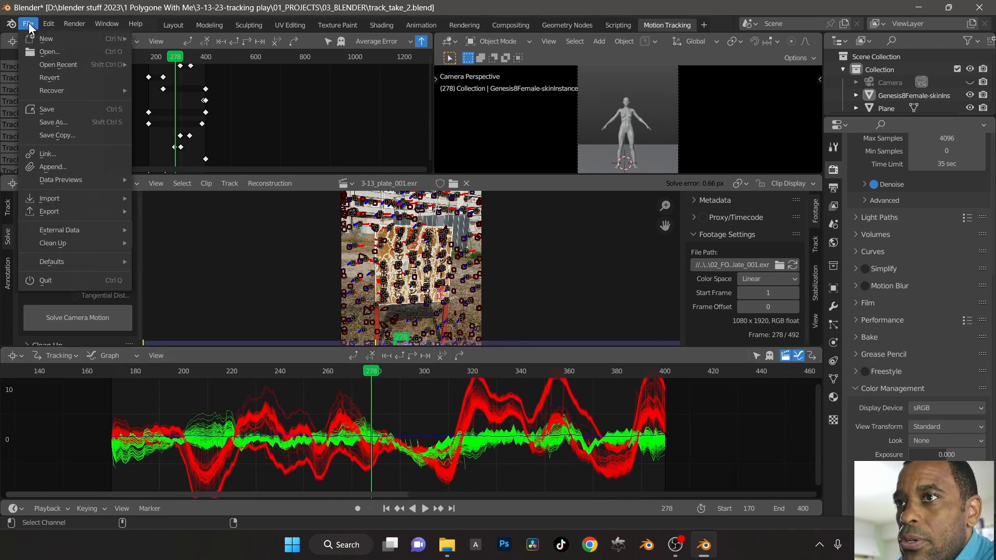
click(37, 111)
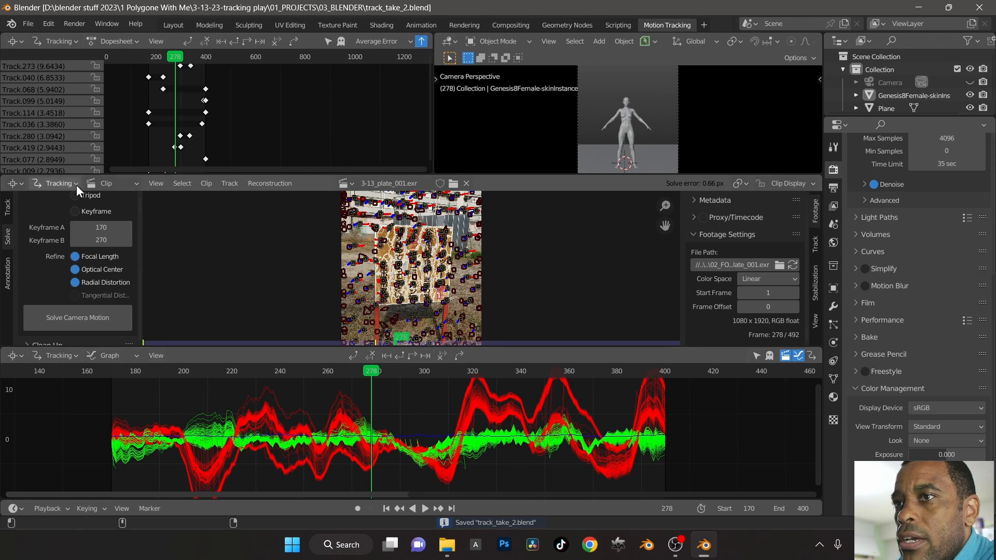
click(100, 317)
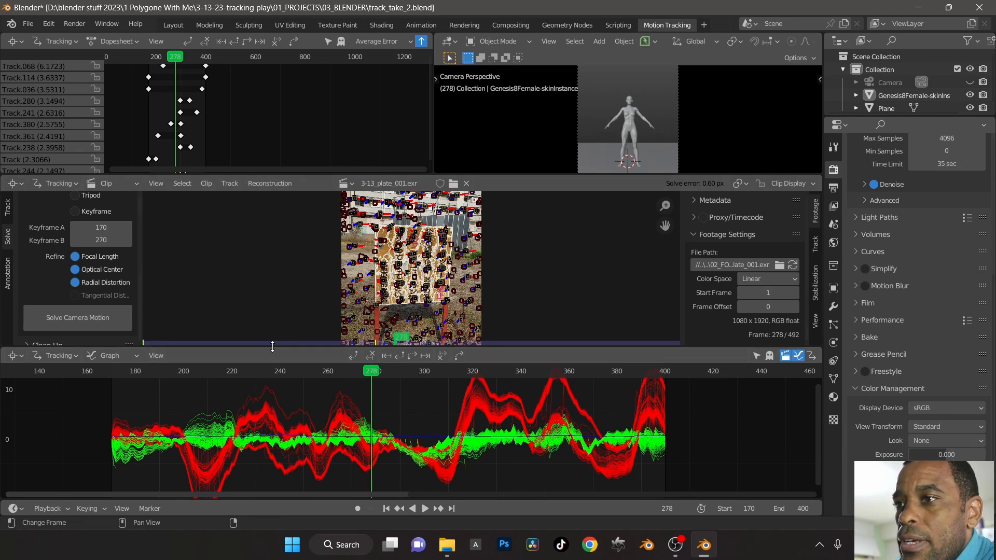
Enlarge the clip editor to expand the Clean Up settings, and inspect the average error of individual ground tracks beside the sign
drag(273, 346, 272, 393)
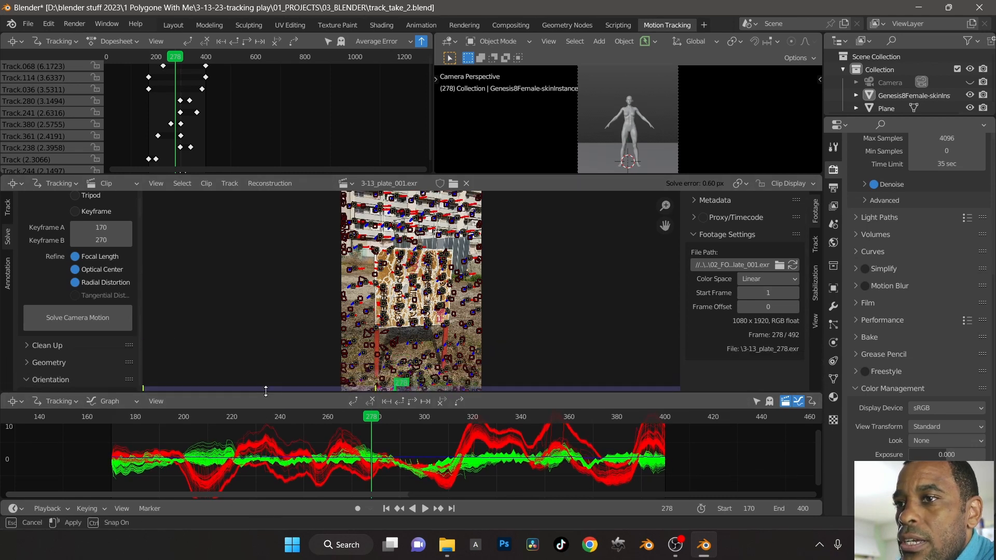
click(24, 346)
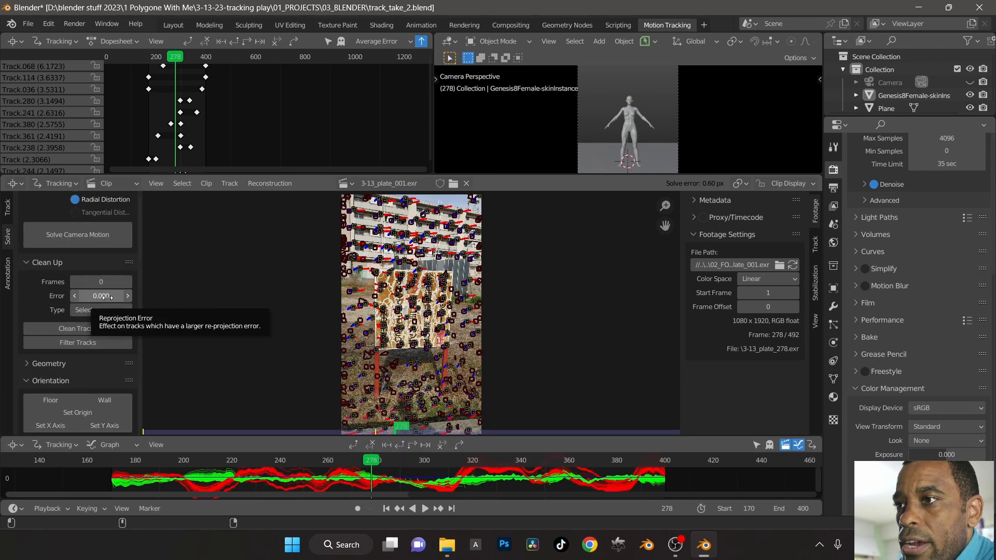
scroll(413, 332, up, 5)
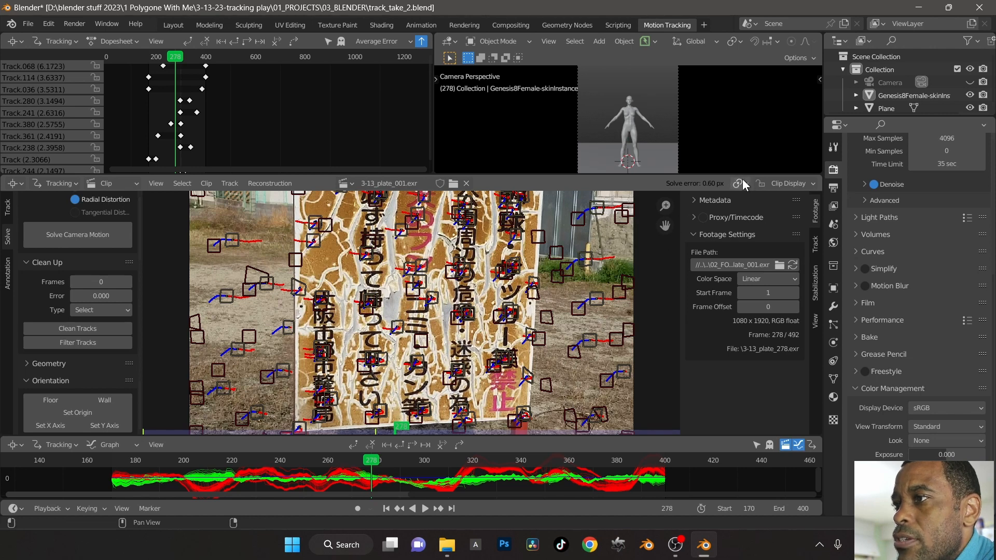
click(785, 183)
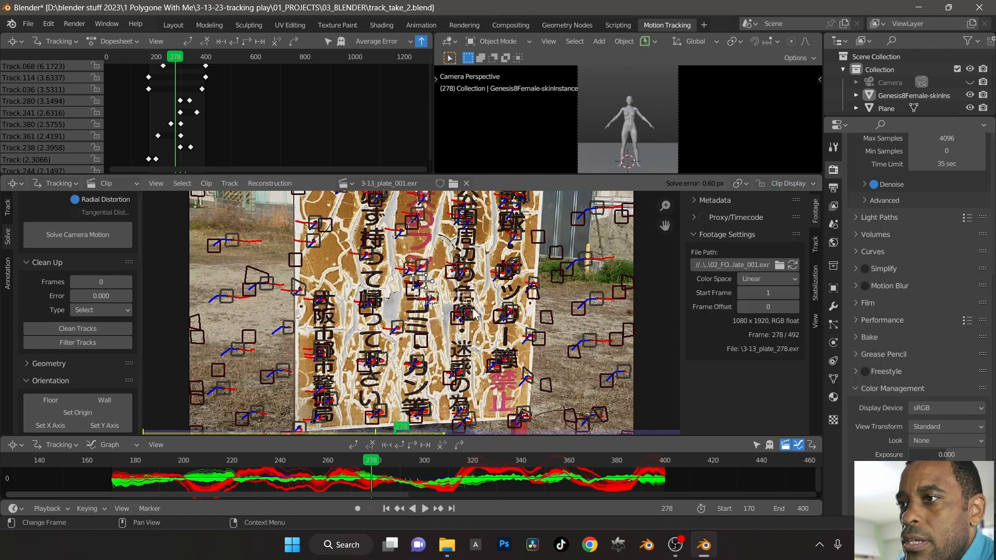
click(262, 266)
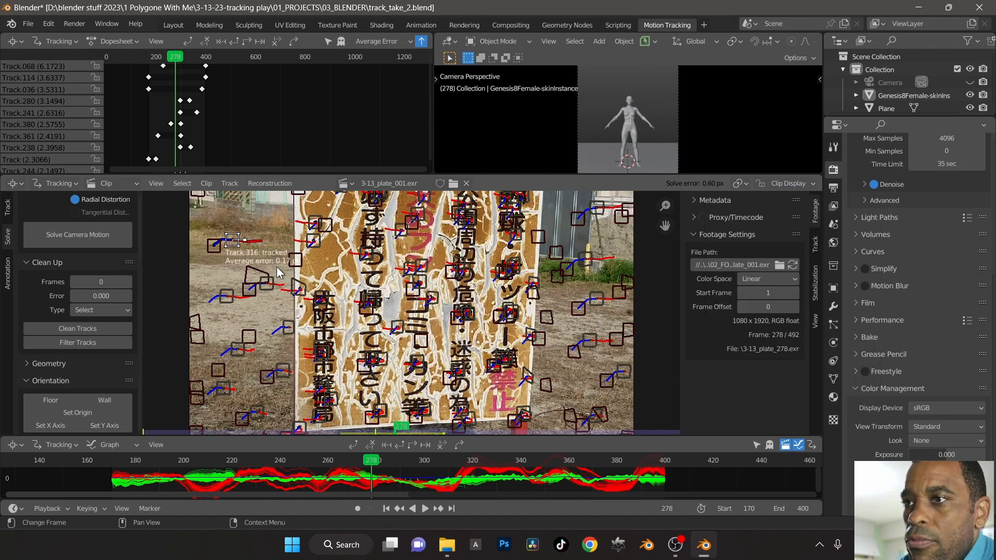
click(229, 265)
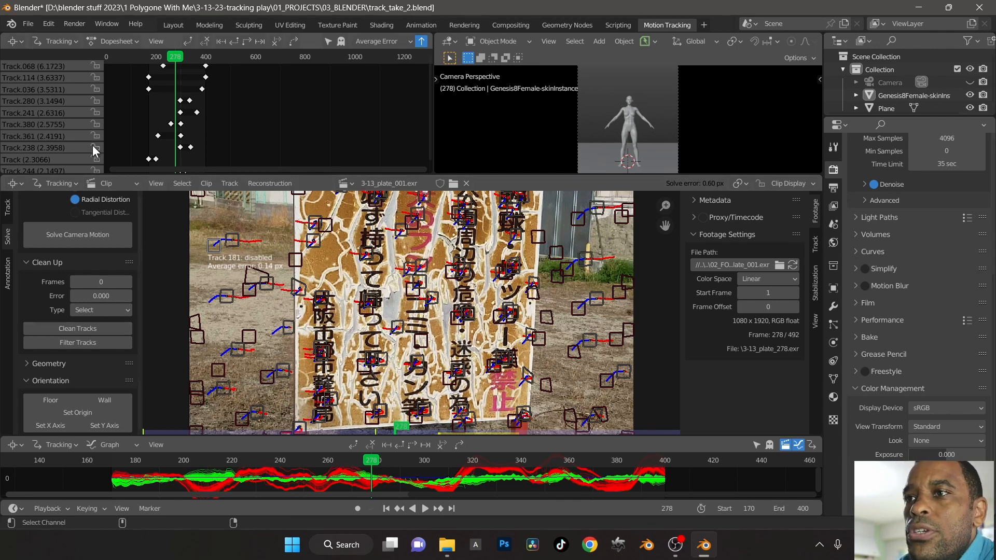
Use Clean Tracks to delete tracks with an error above 2, then re-solve the camera motion and save the file
drag(301, 175, 300, 234)
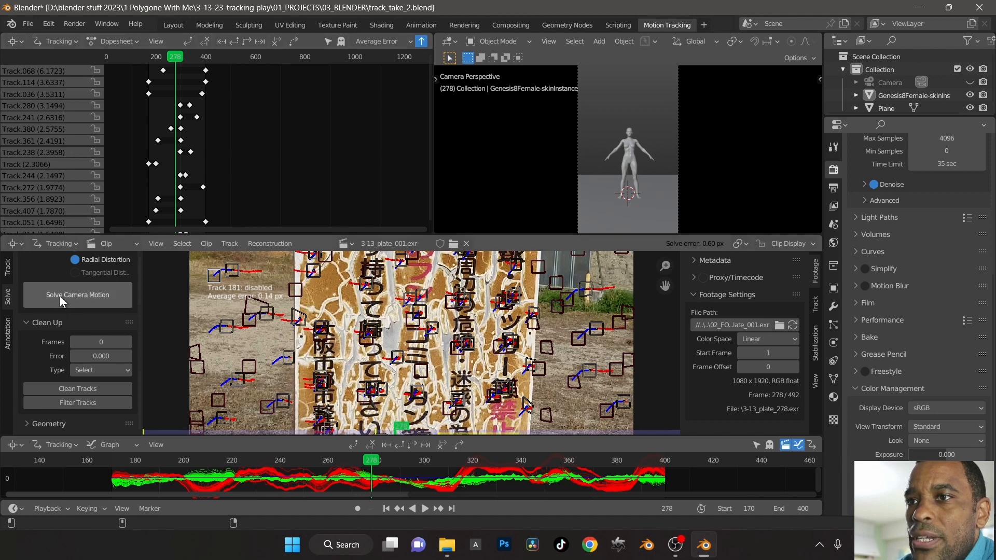
click(101, 356)
text(0.0)
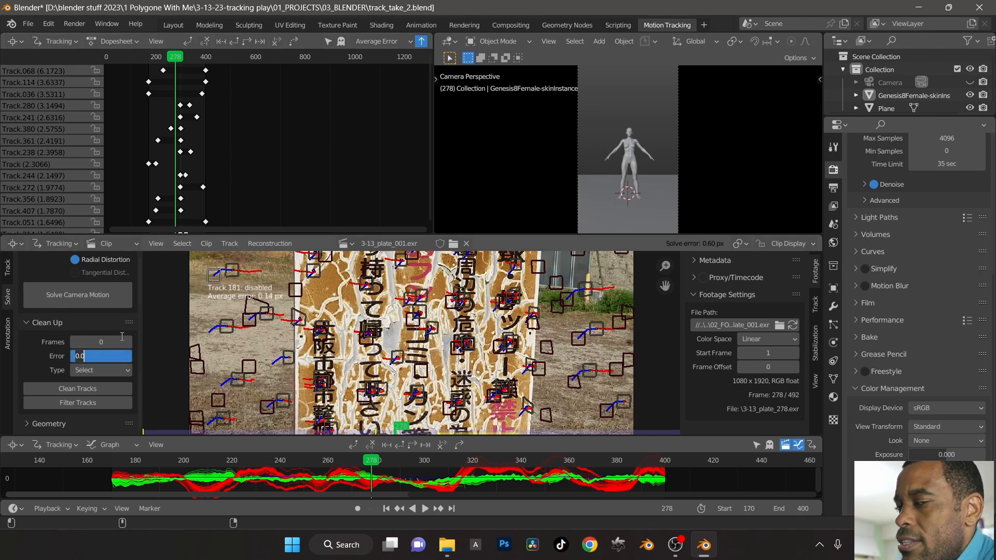
text(2)
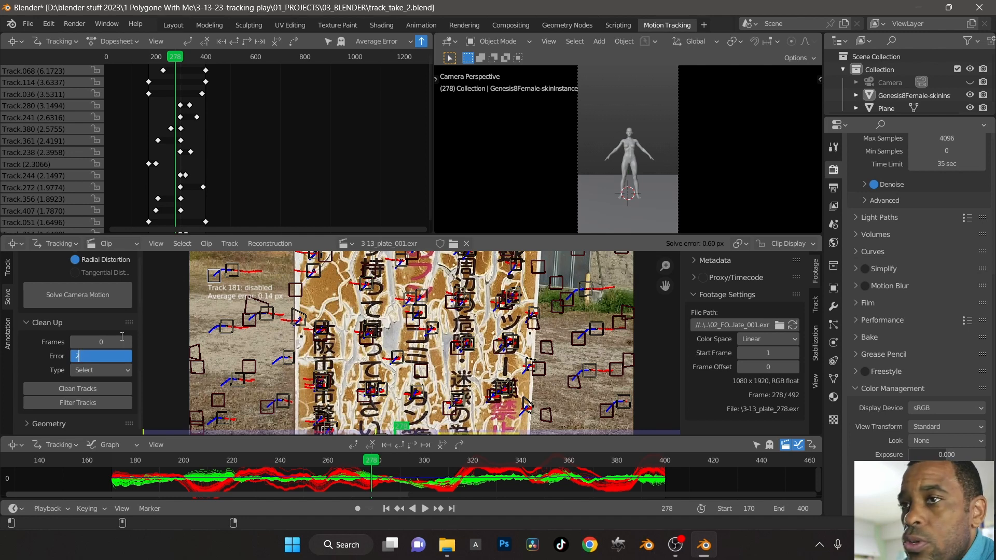
key(Return)
click(120, 369)
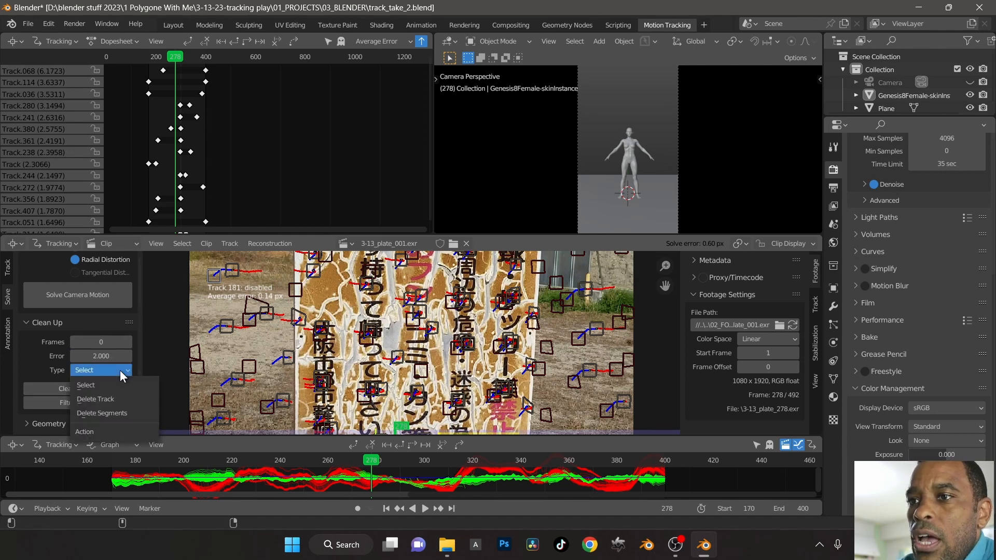
click(114, 399)
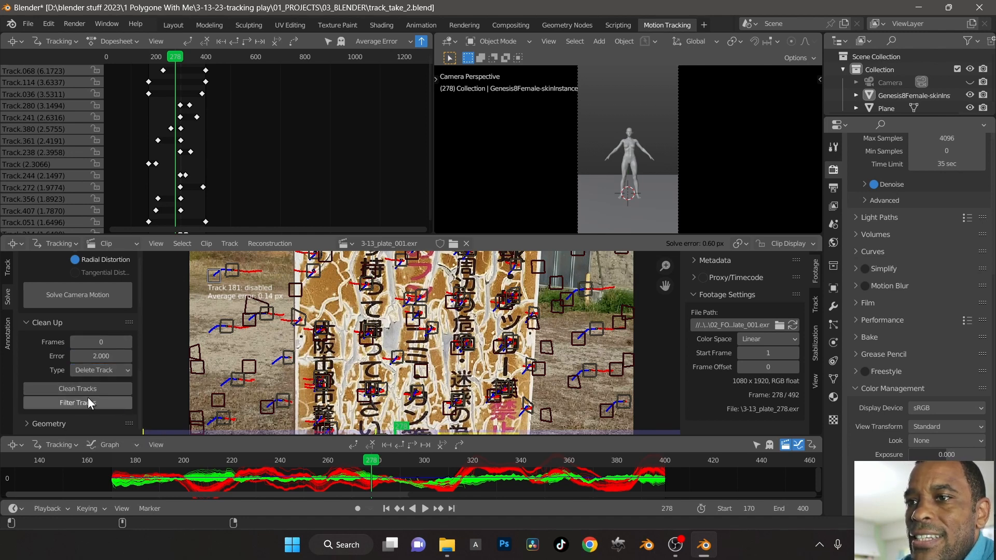
click(73, 390)
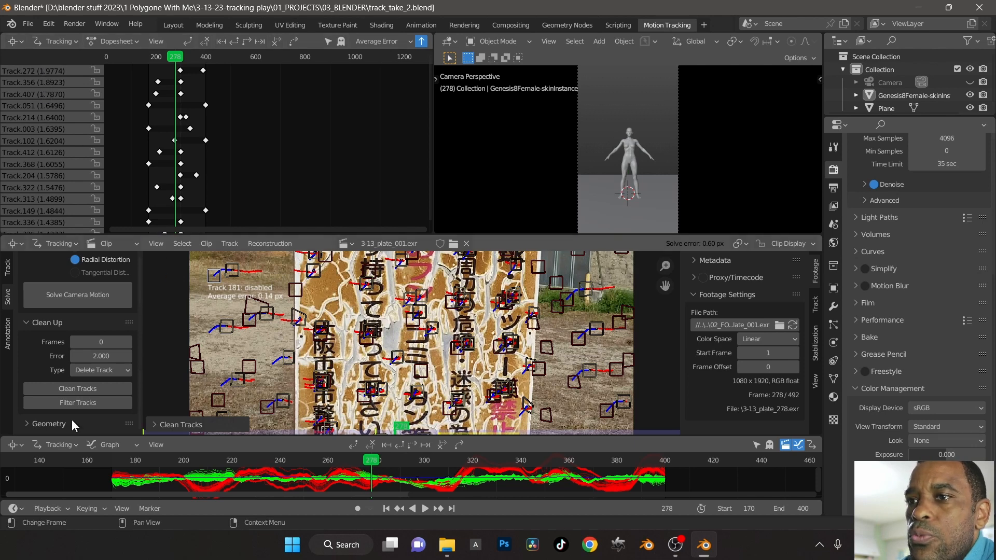
click(86, 296)
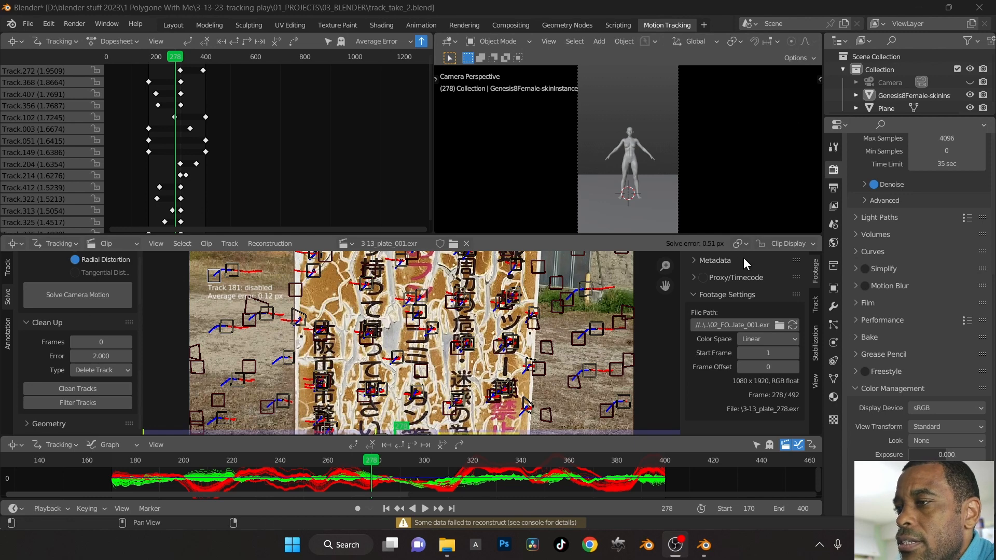
key(ctrl+s)
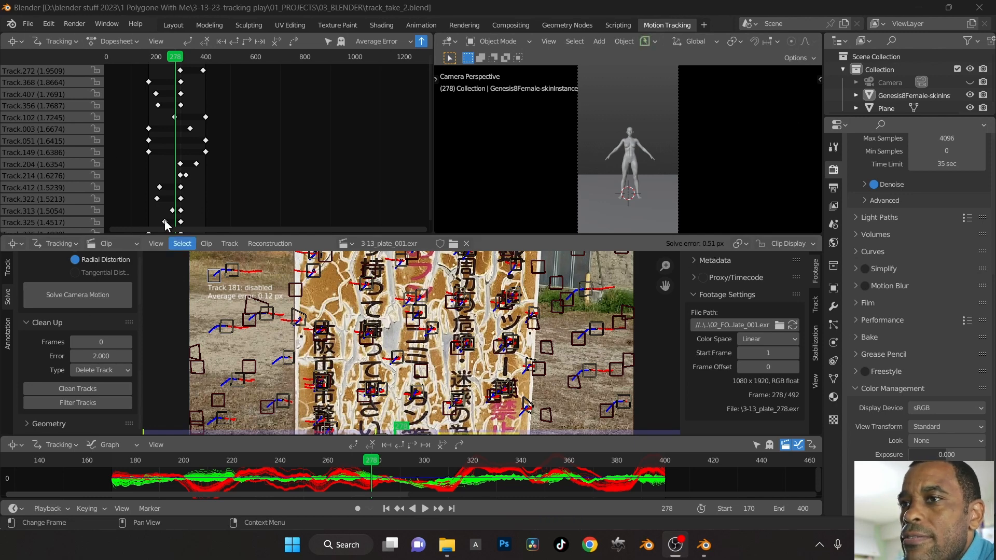
Clean up tracks with an error limit of 0.9 and the Delete Track type, re-solve the camera motion and save
click(106, 352)
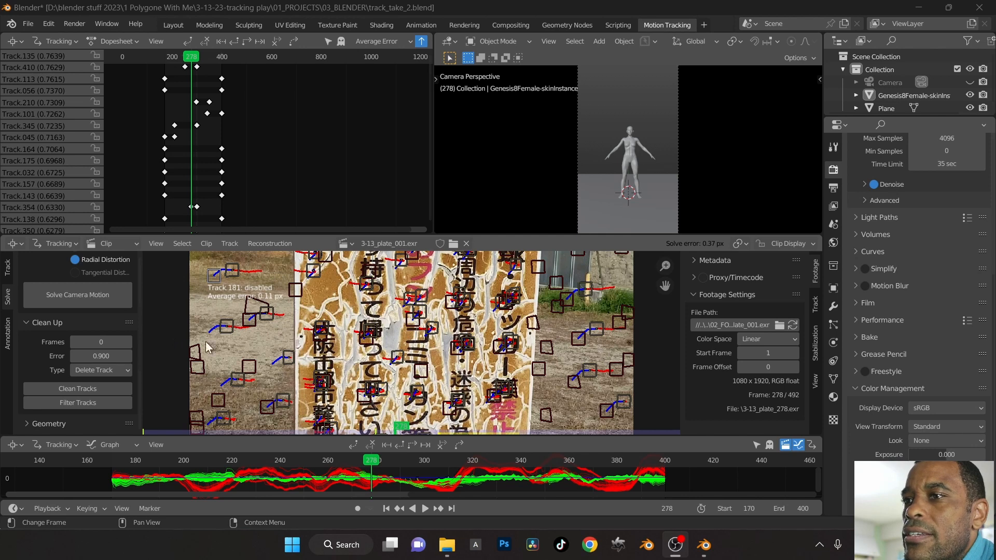
click(209, 308)
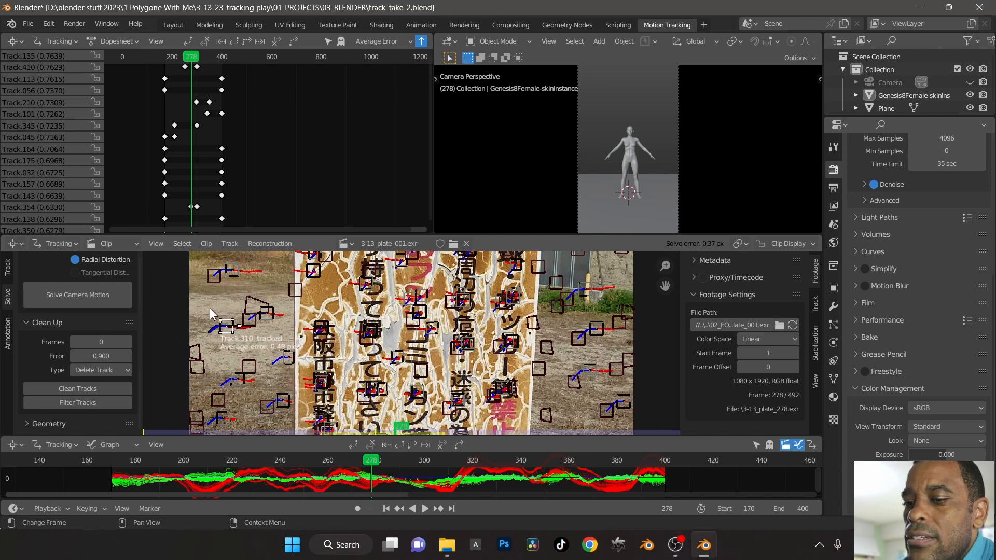
key(ctrl+s)
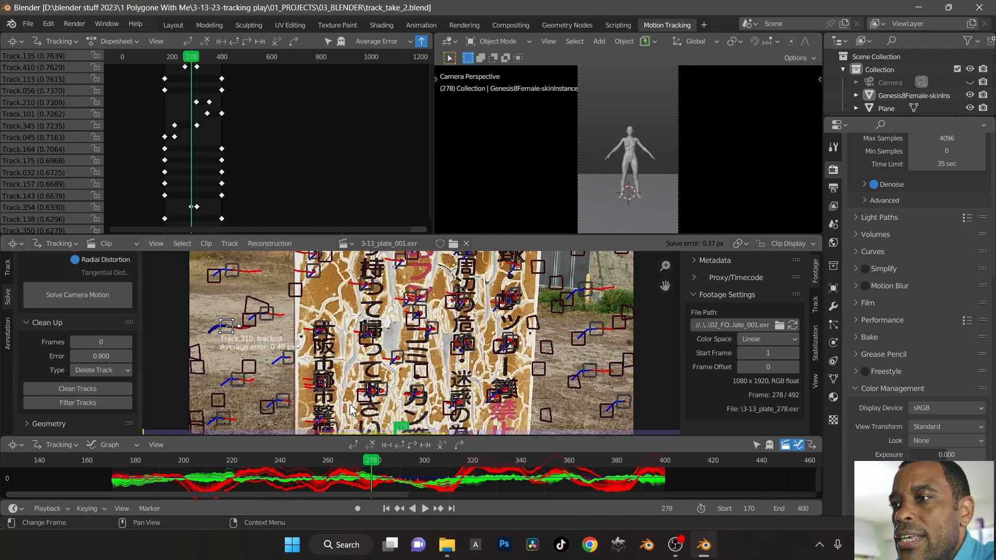
Set up the tracking scene from the solved clip and set the clip as the camera background
scroll(445, 374, down, 6)
scroll(445, 374, down, 2)
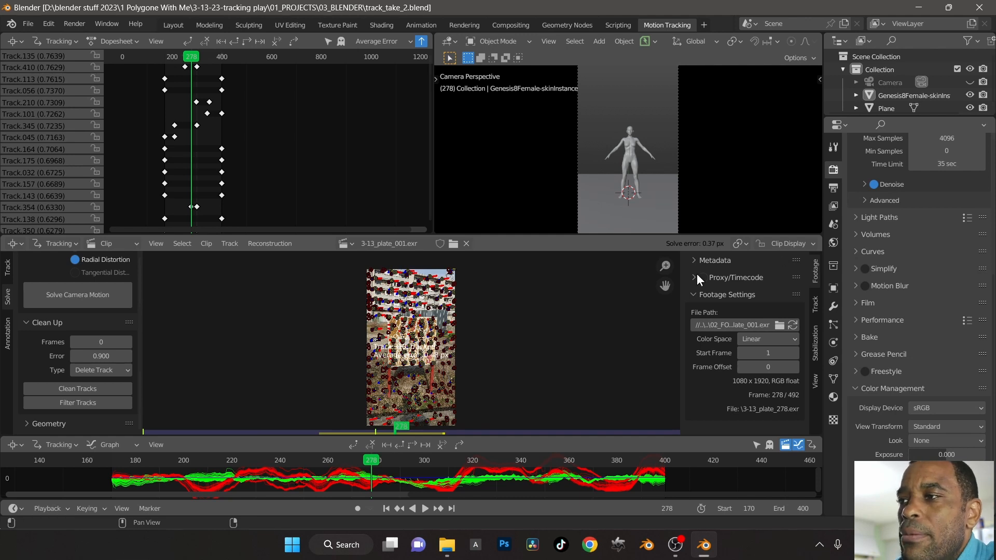
scroll(413, 476, up, 2)
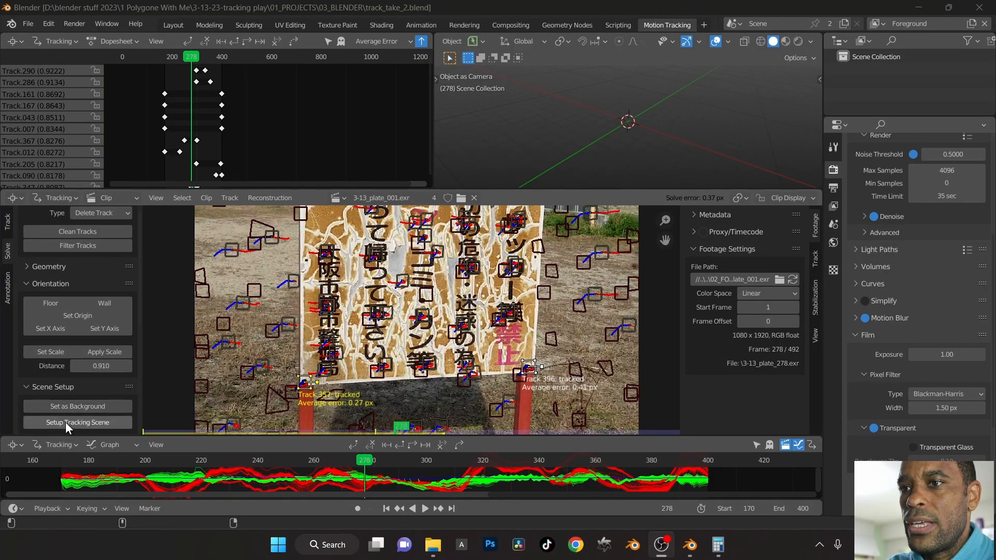
click(67, 423)
click(80, 409)
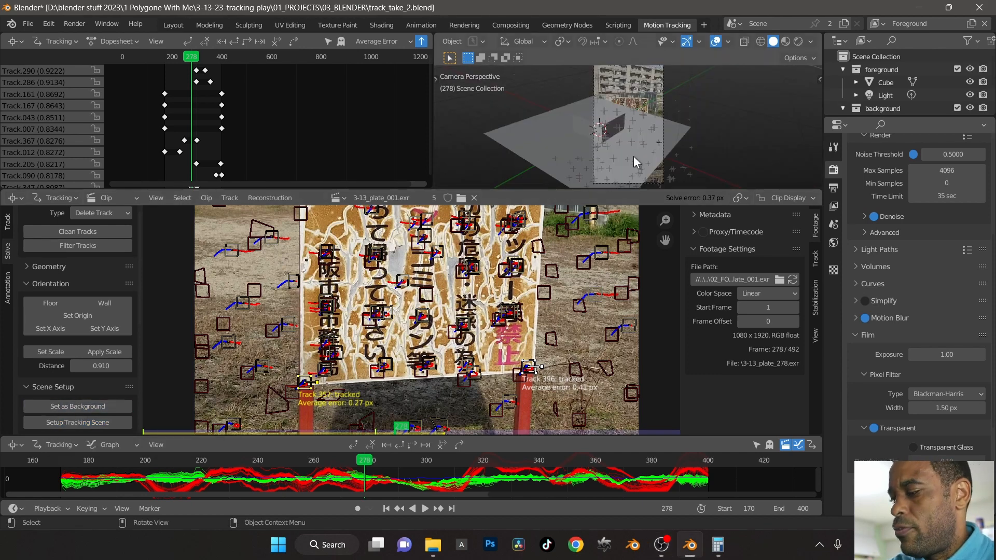
Inspect the generated ground plane, cube and track points from a free view and through the tracked camera
mouse_move(634, 161)
middle_down()
mouse_move(578, 91)
mouse_move(634, 162)
middle_up()
key(KP_0)
key(KP_0)
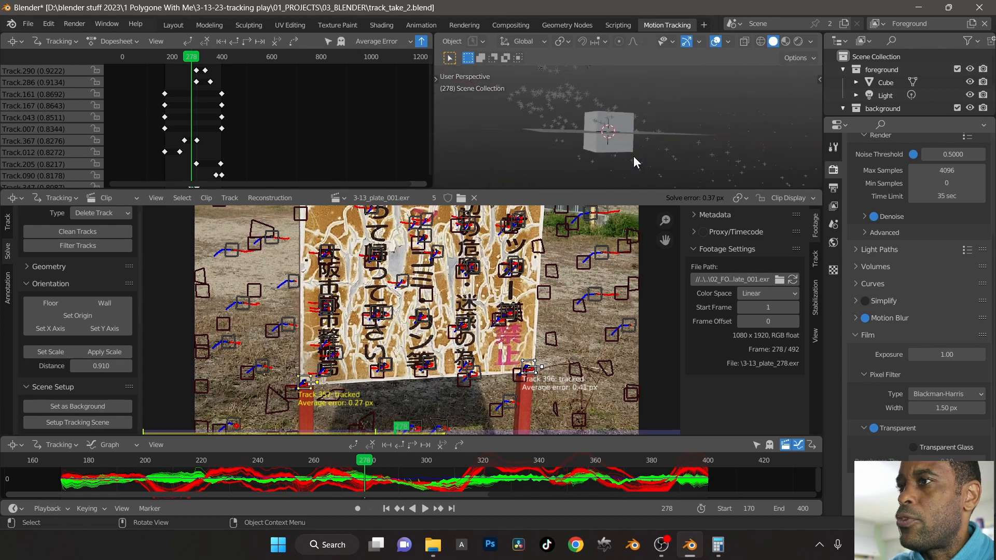
key(KP_0)
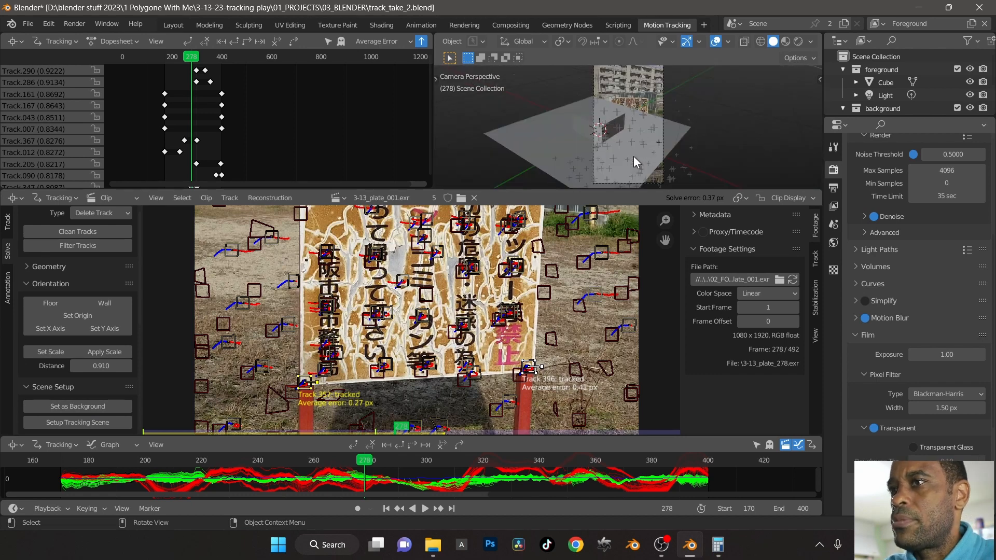
scroll(634, 161, up, 2)
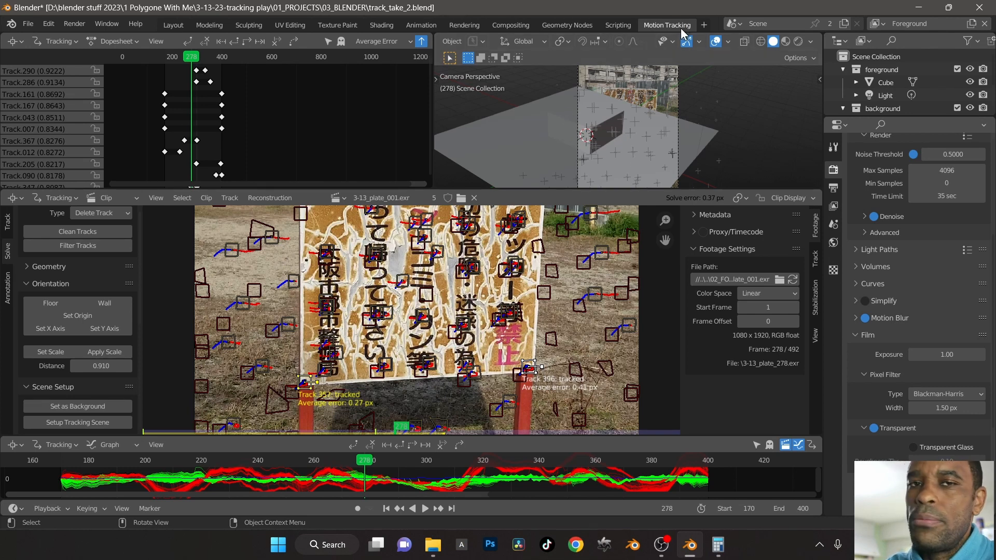
Switch to the Layout workspace and view the scene through the tracked camera
click(704, 25)
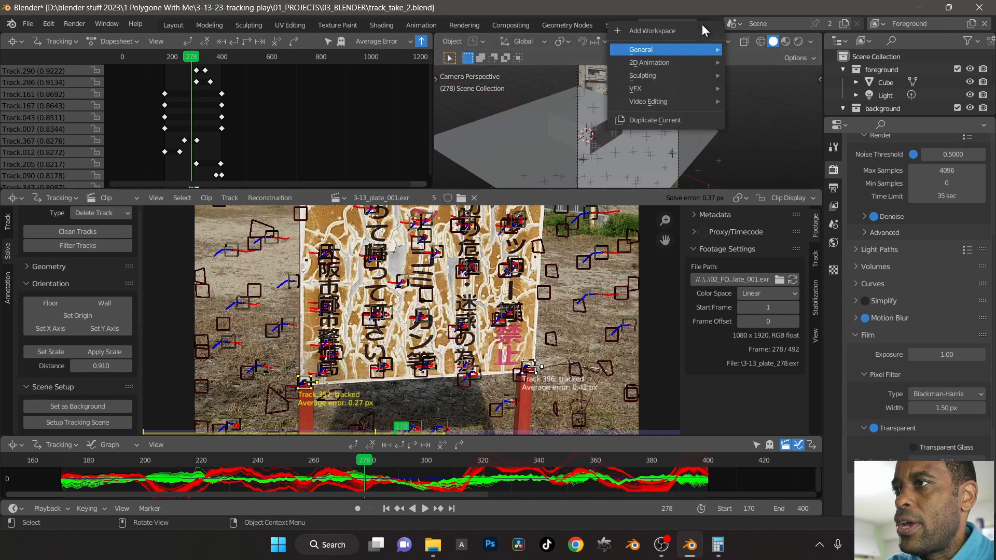
mouse_move(684, 52)
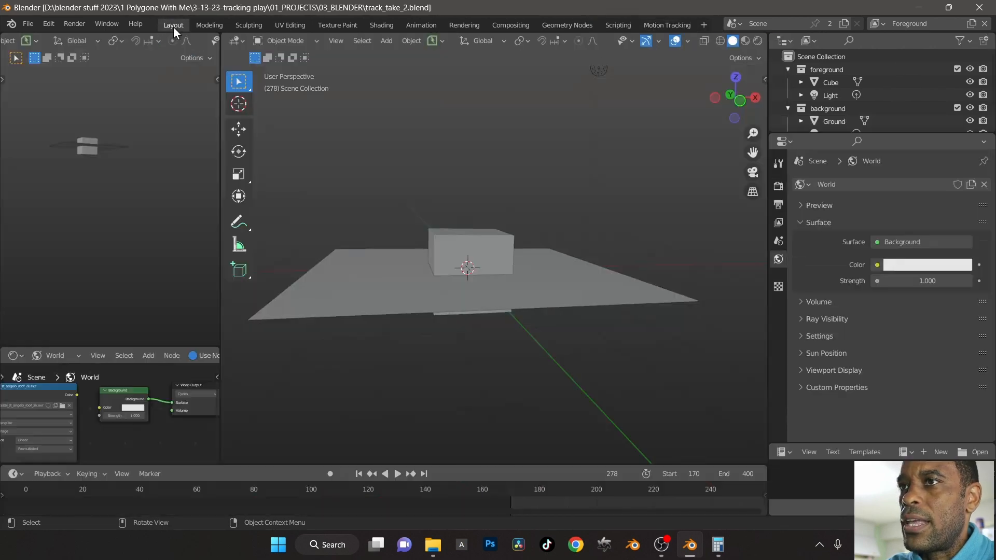
click(173, 25)
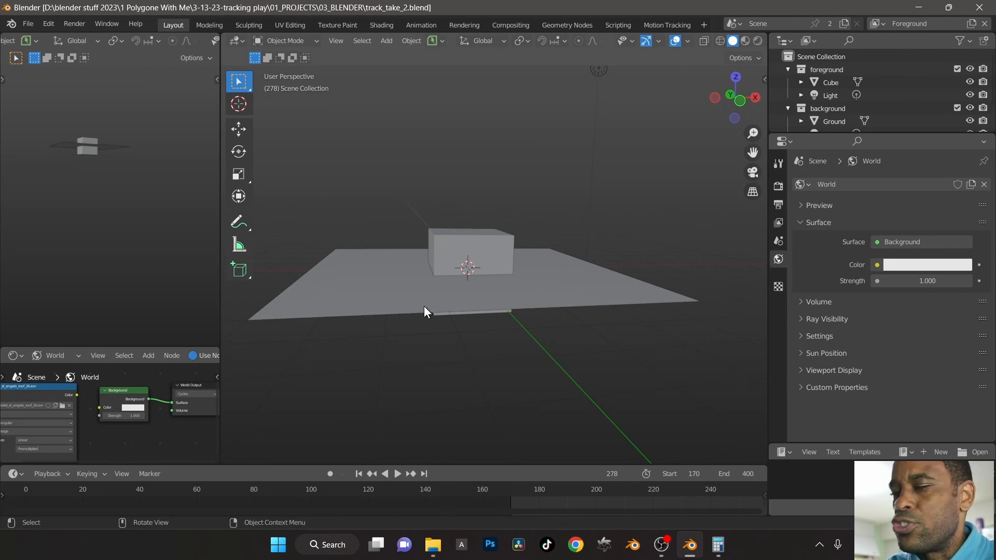
key(KP_0)
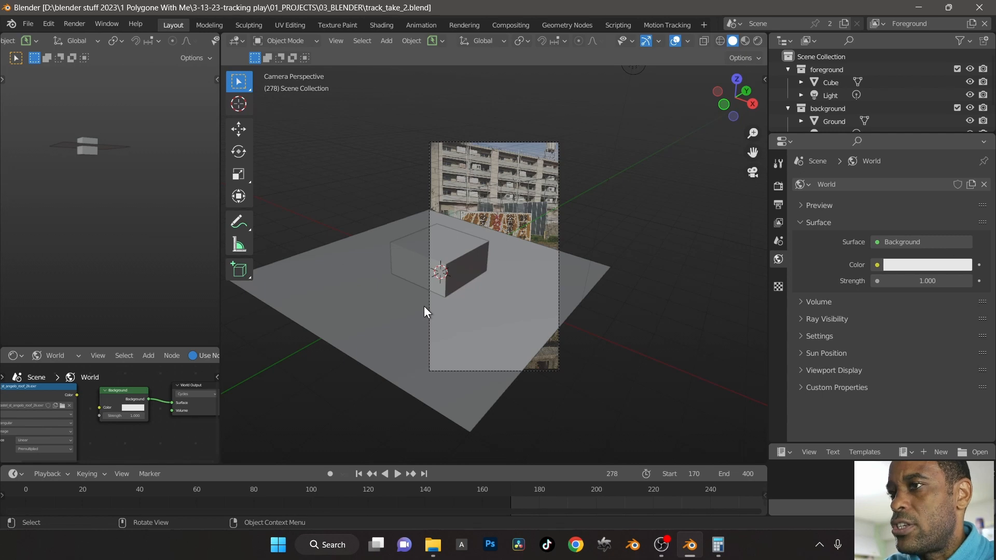
scroll(509, 280, up, 2)
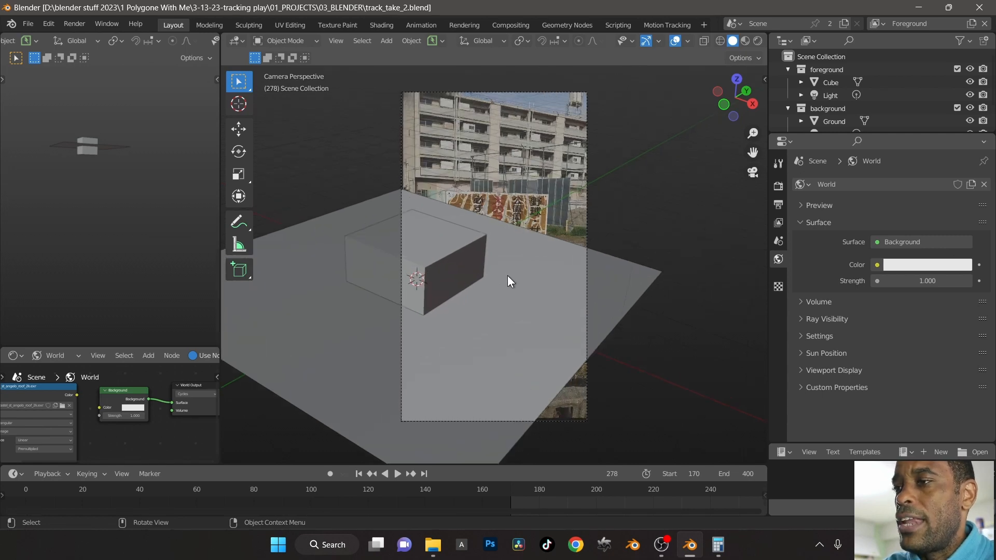
Play the scene through the tracked camera, from the current frame and again from start frame 170, to check the tracking
key(space)
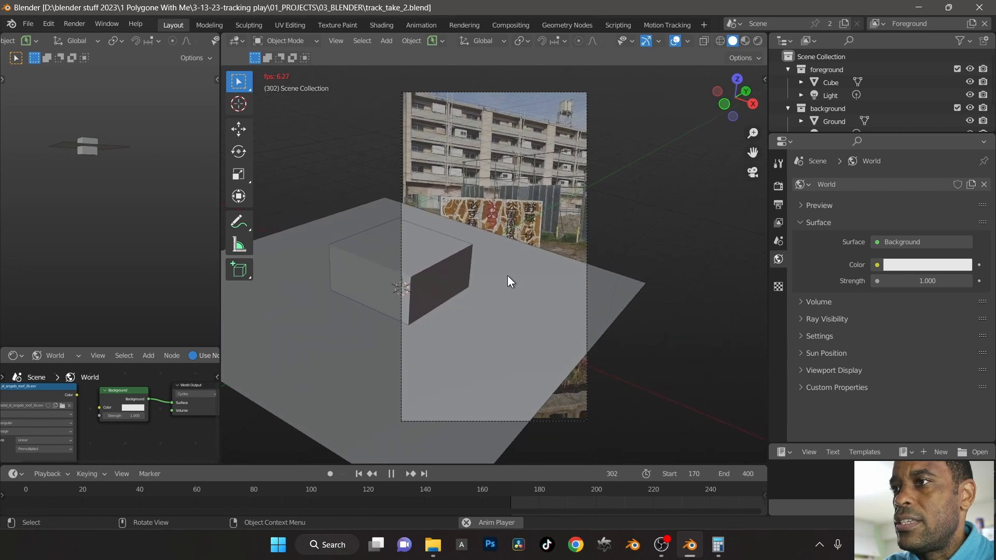
key(space)
key(shift+Left)
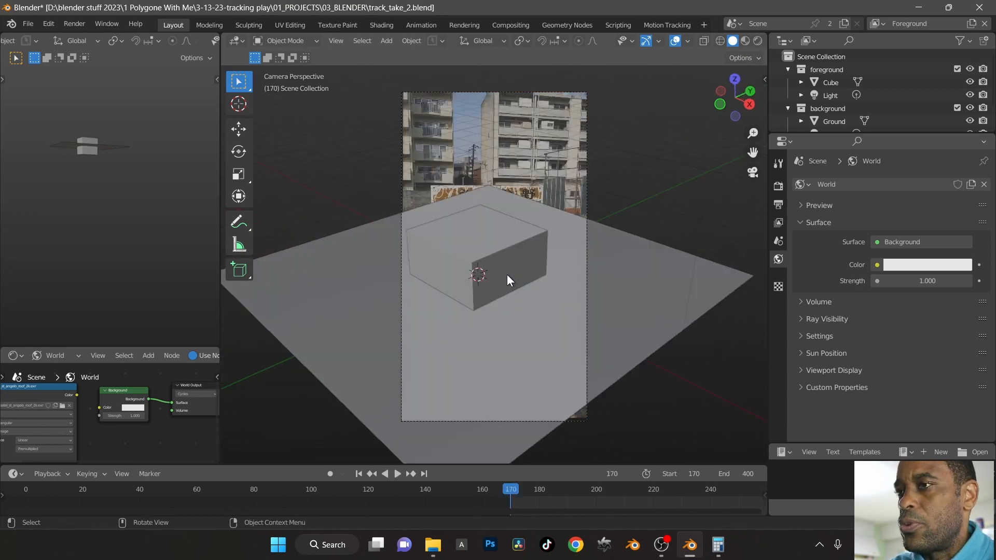
key(space)
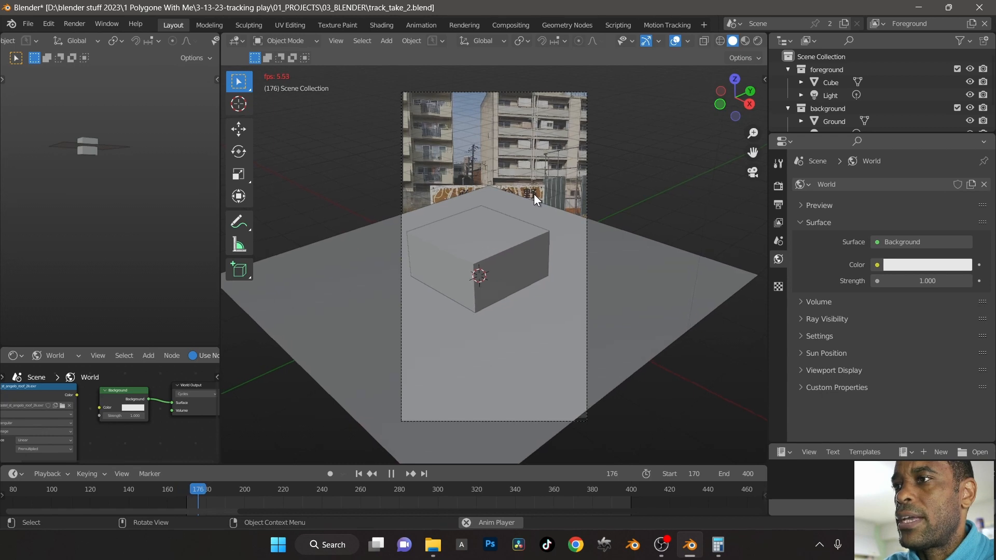
key(space)
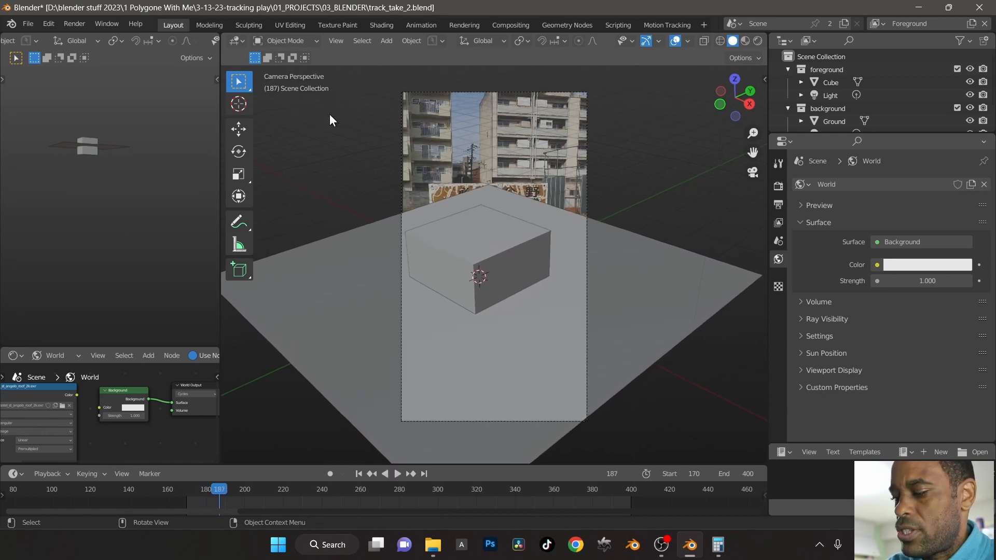
Enable proxies for the footage clip and build them at 25% original and 50% undistorted size
key(shift+Left)
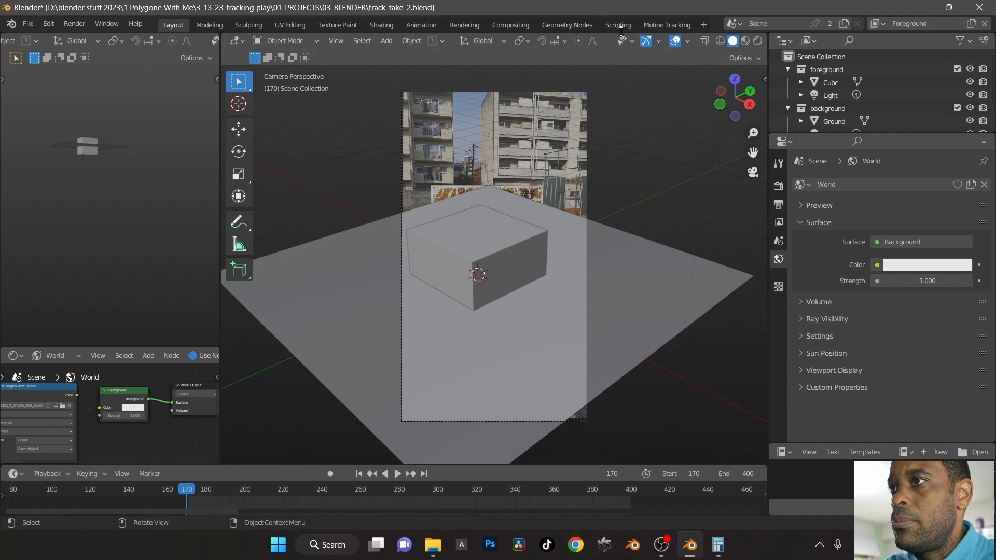
click(670, 25)
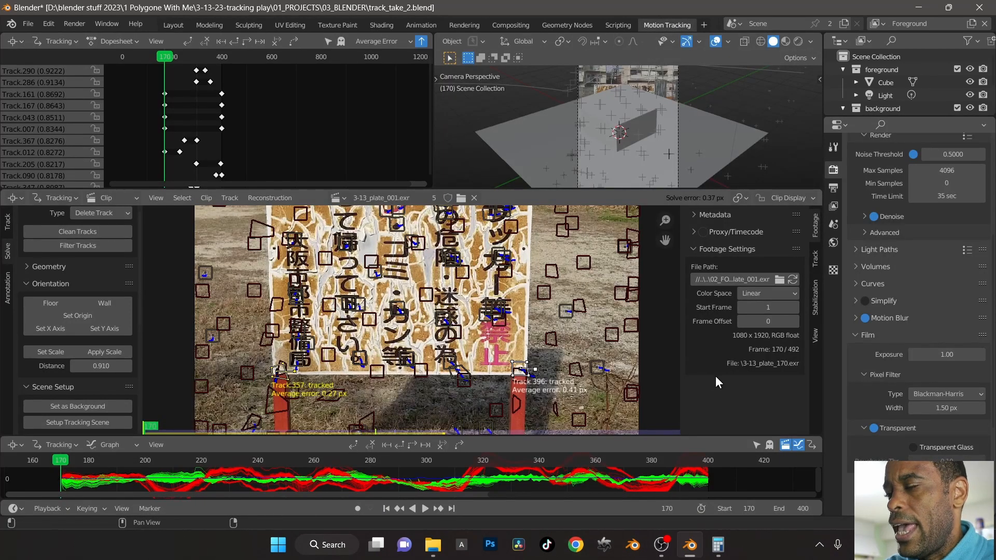
click(704, 231)
click(699, 232)
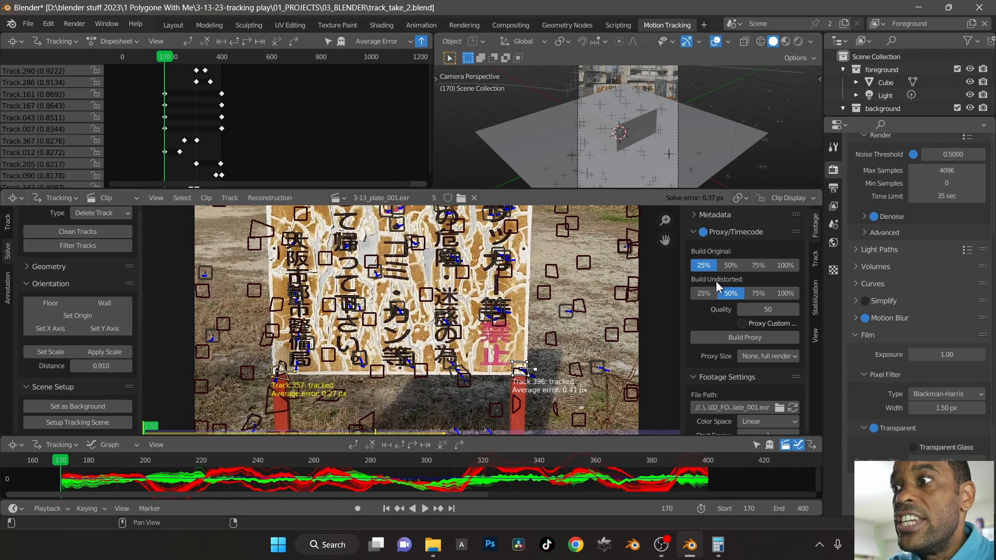
click(728, 338)
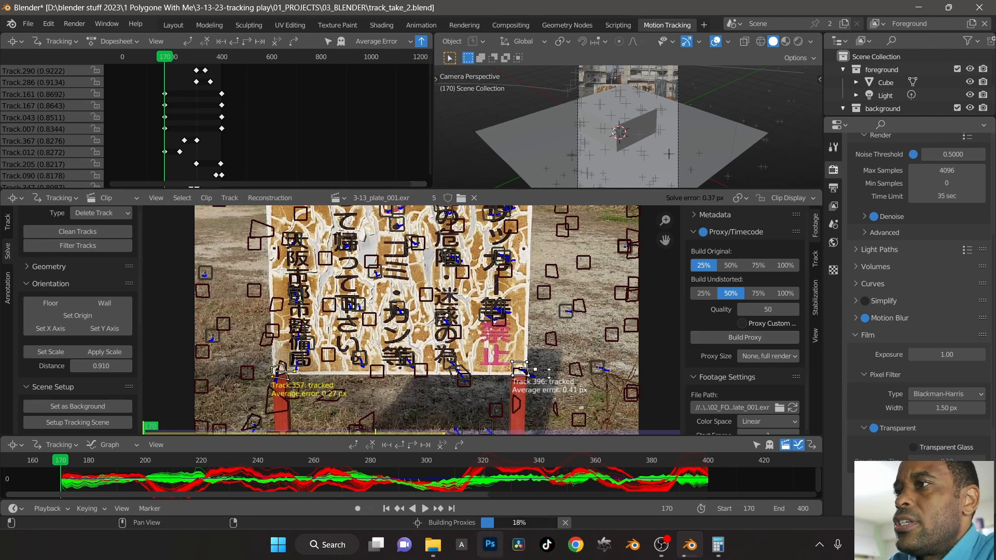
Set the proxy render size of the tracked camera's background clip to 50% and play the scene
click(172, 24)
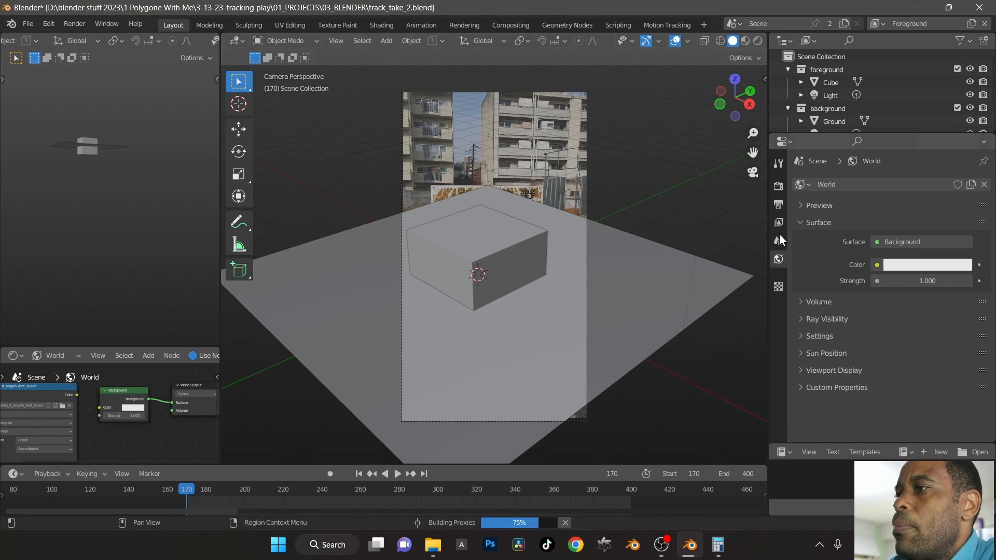
scroll(823, 114, down, 2)
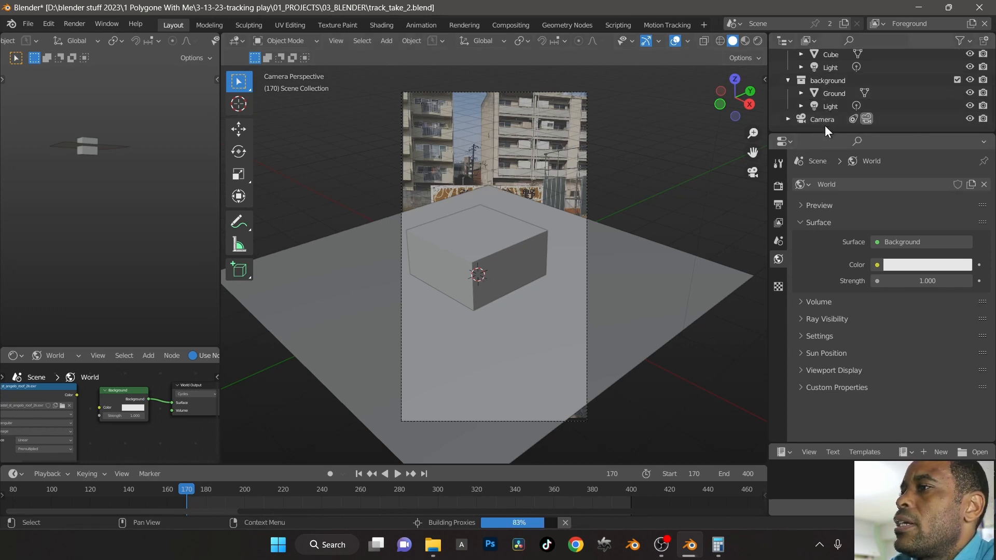
click(826, 120)
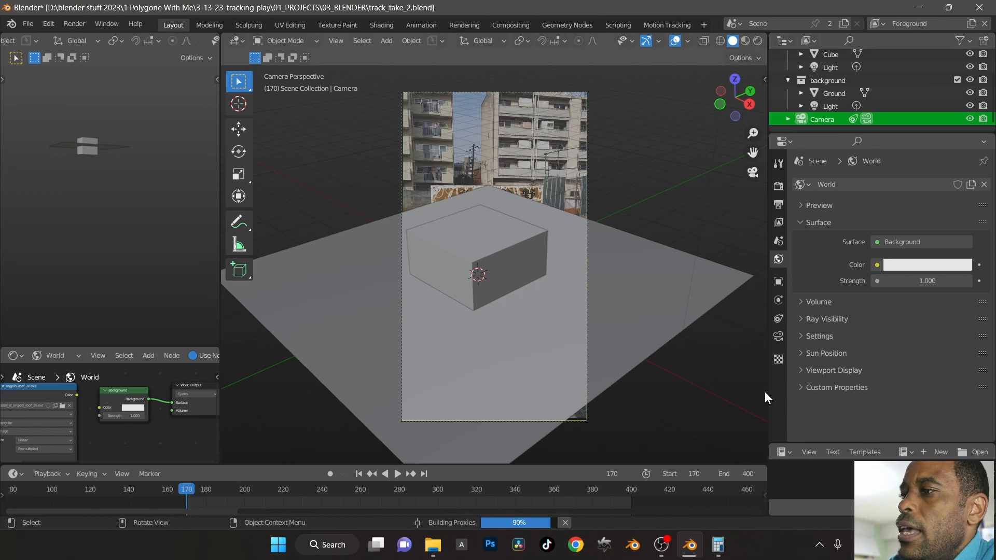
click(774, 344)
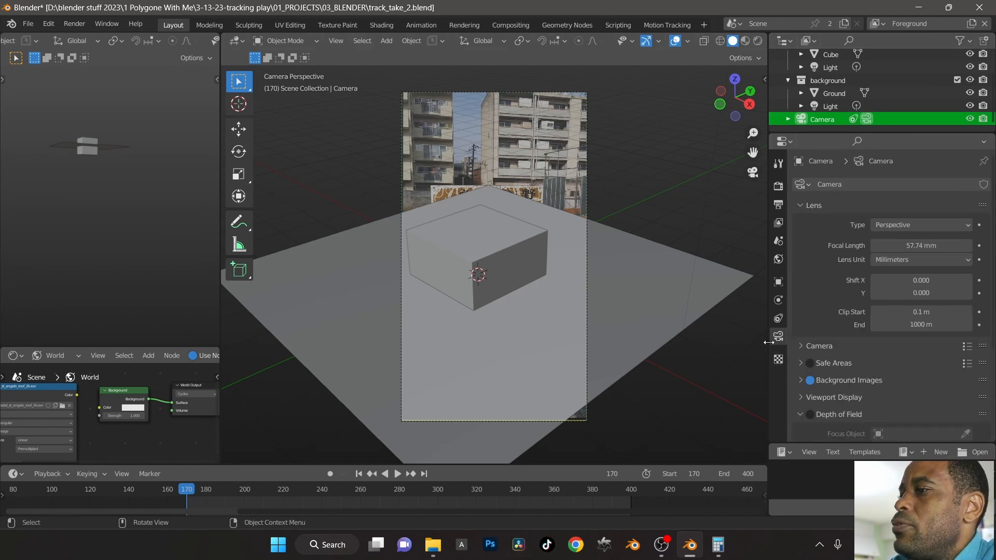
click(801, 380)
scroll(802, 380, down, 5)
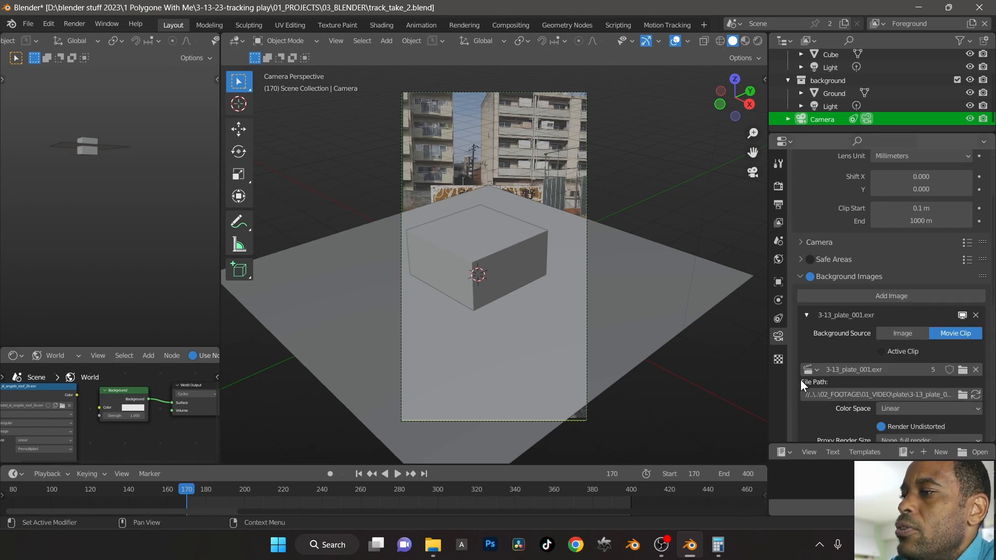
scroll(801, 379, down, 2)
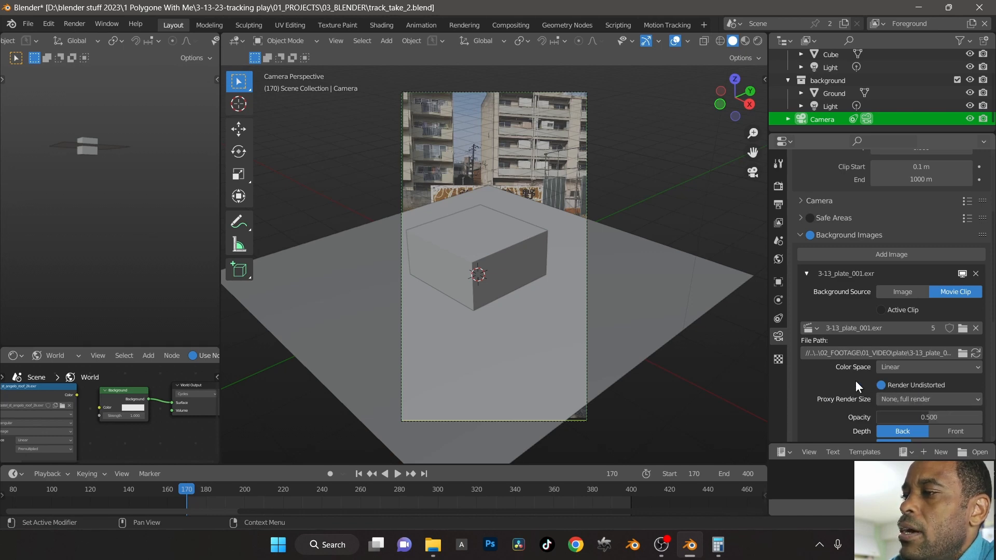
scroll(845, 398, down, 1)
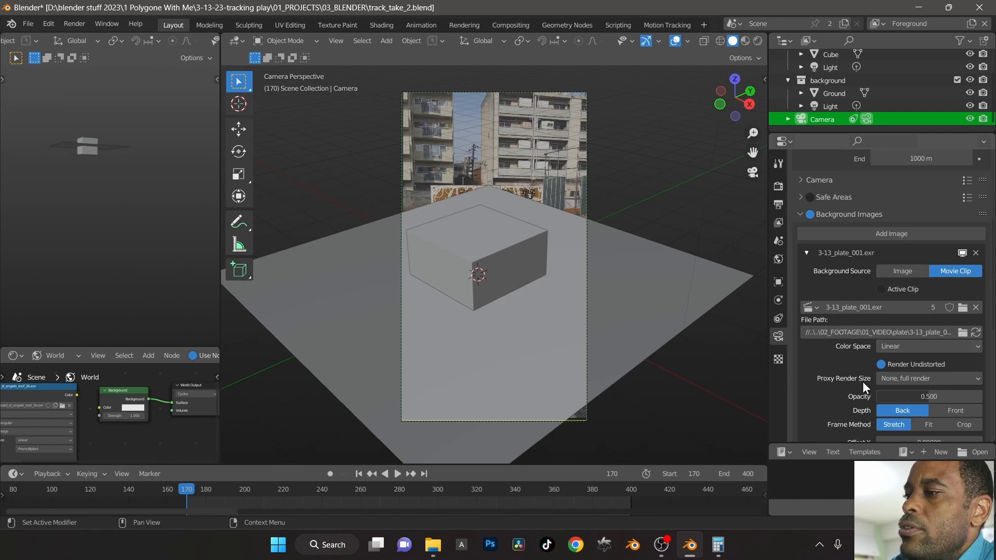
click(906, 382)
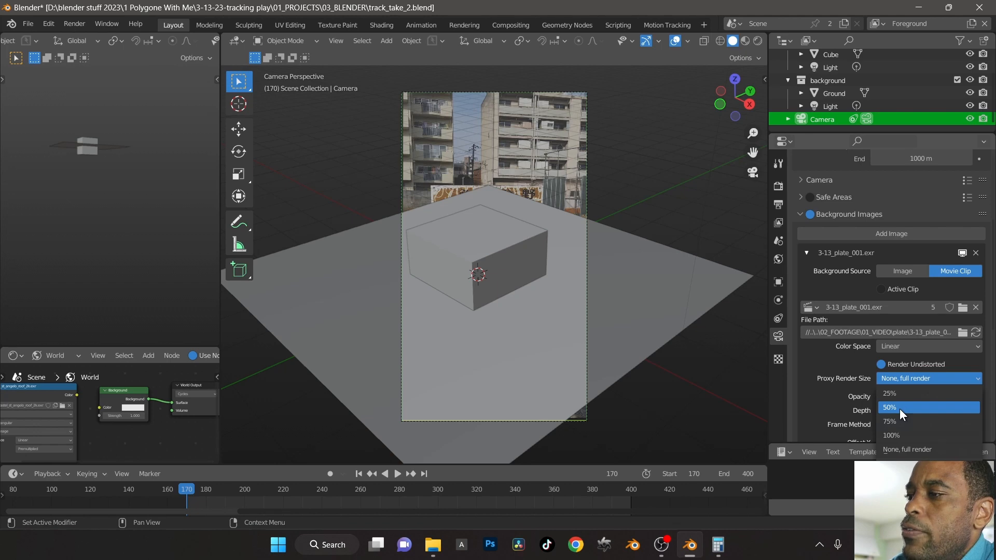
click(899, 408)
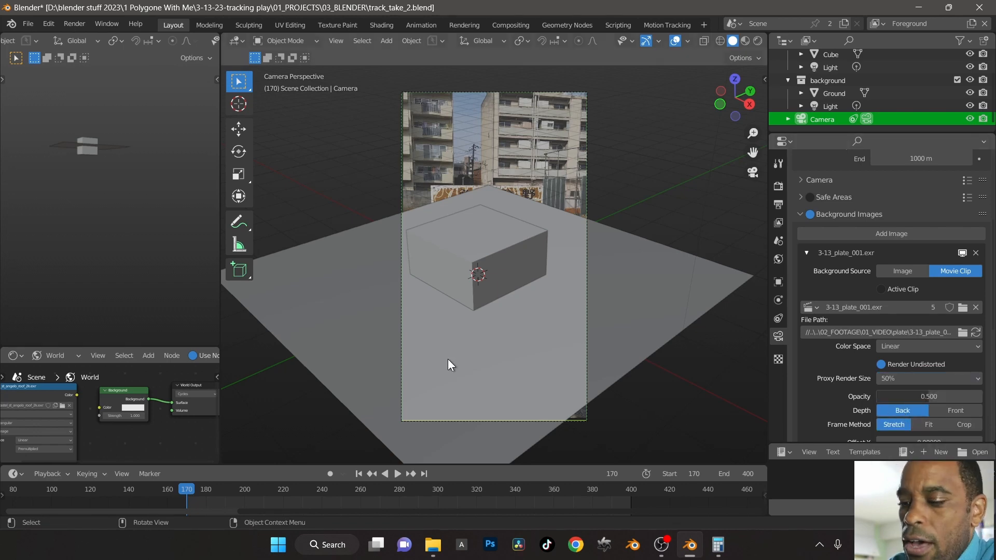
key(space)
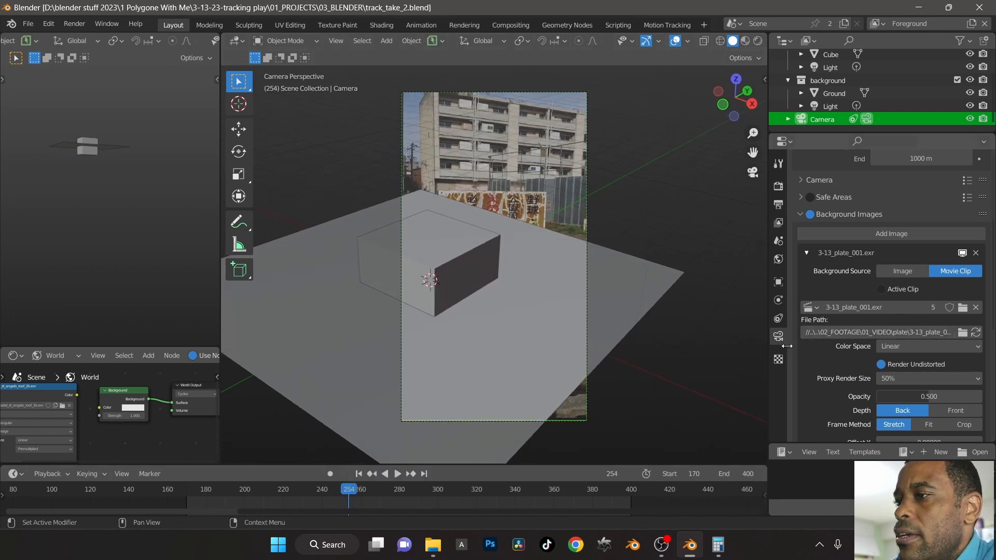
Set the tracked camera's sensor fit to Horizontal and play the scene to check the background framing
scroll(817, 328, up, 3)
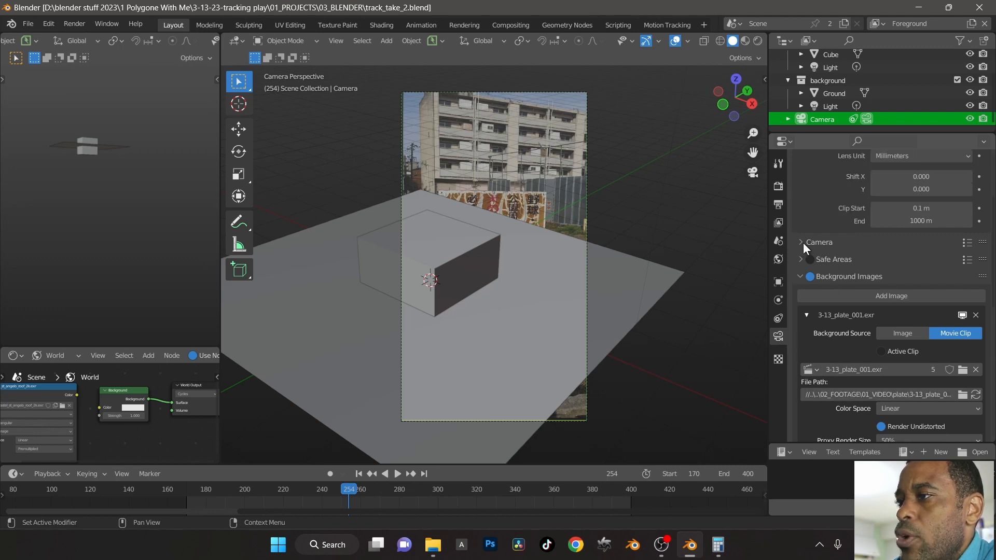
click(803, 242)
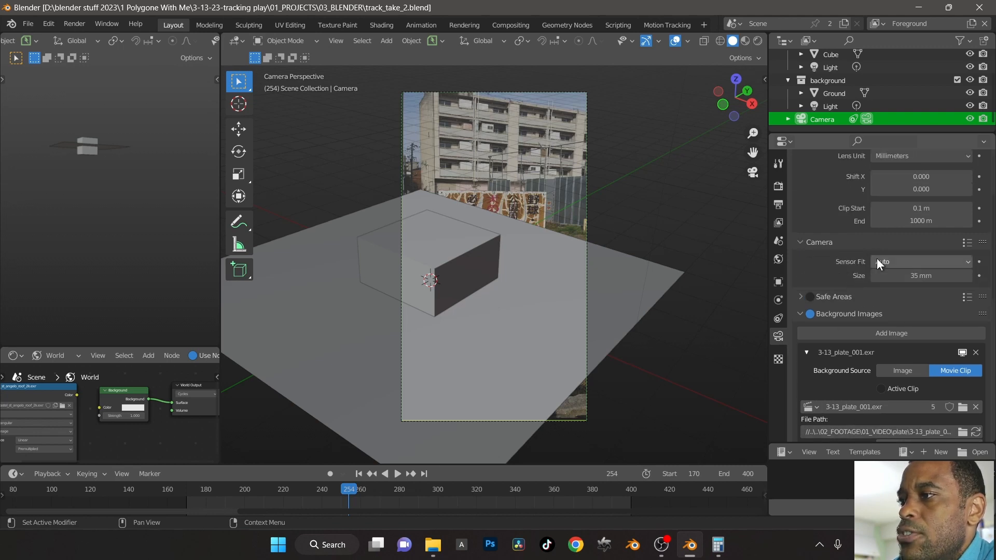
click(904, 261)
click(902, 290)
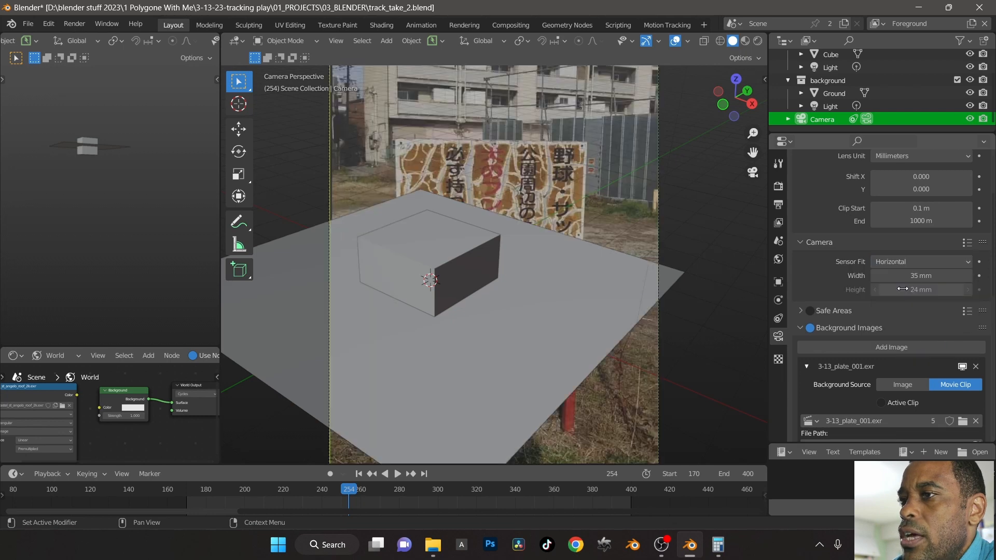
scroll(531, 185, down, 3)
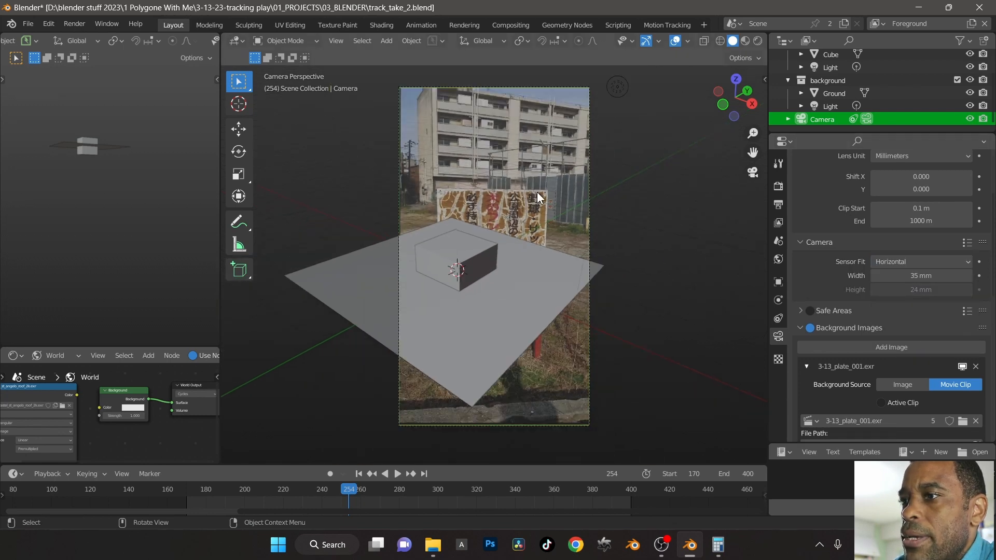
key(space)
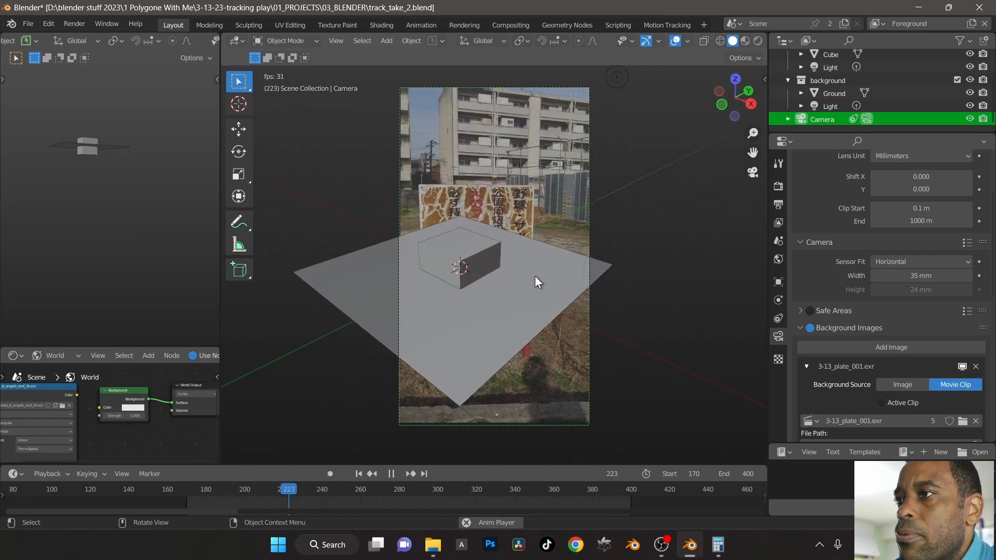
key(space)
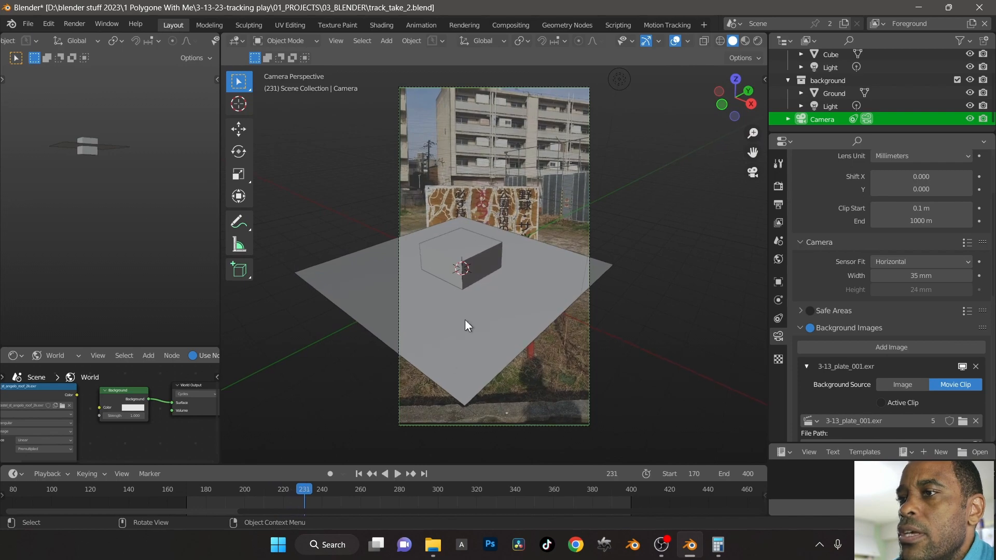
Set the scene origin to a single track near the middle of the sign in the footage
click(667, 26)
scroll(389, 324, down, 2)
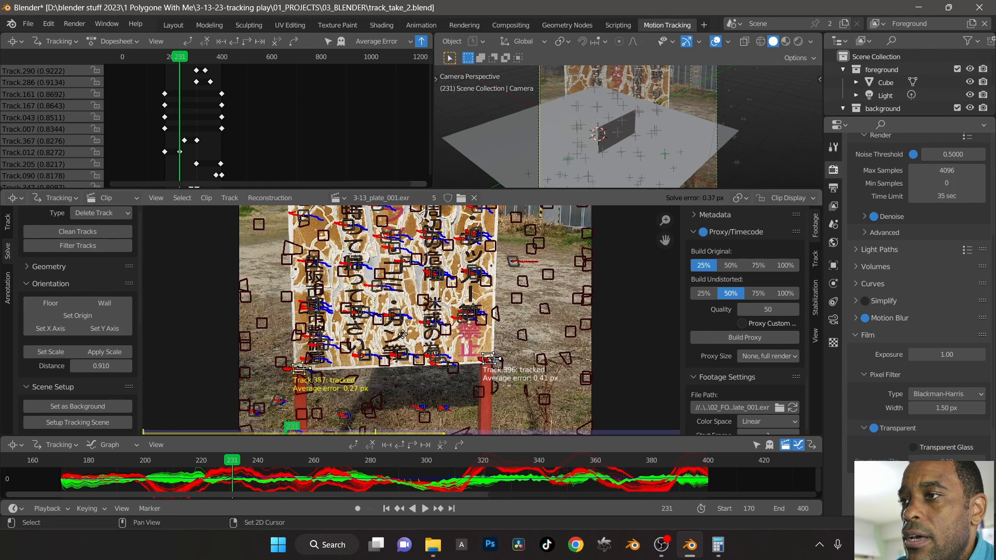
middle_drag(403, 335, 406, 387)
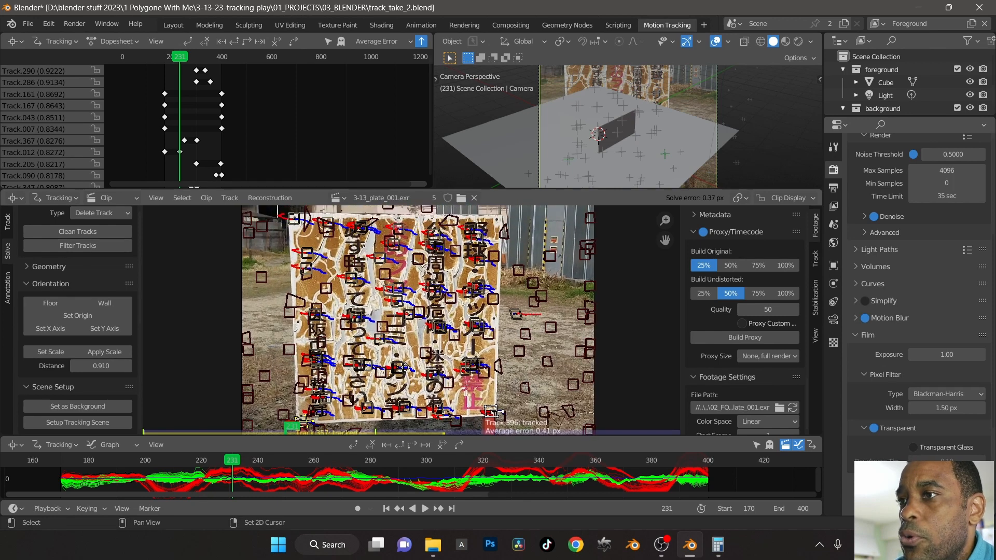
click(398, 301)
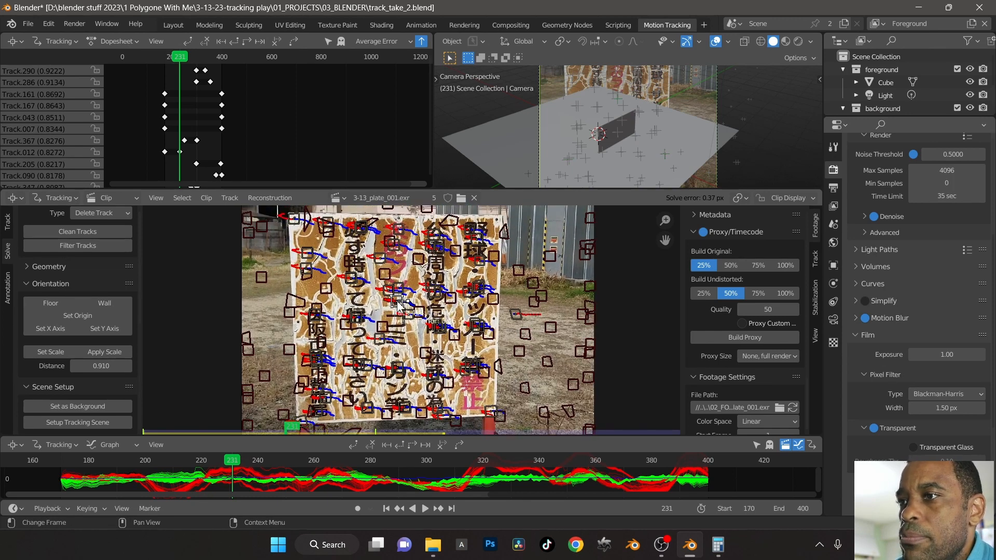
click(92, 321)
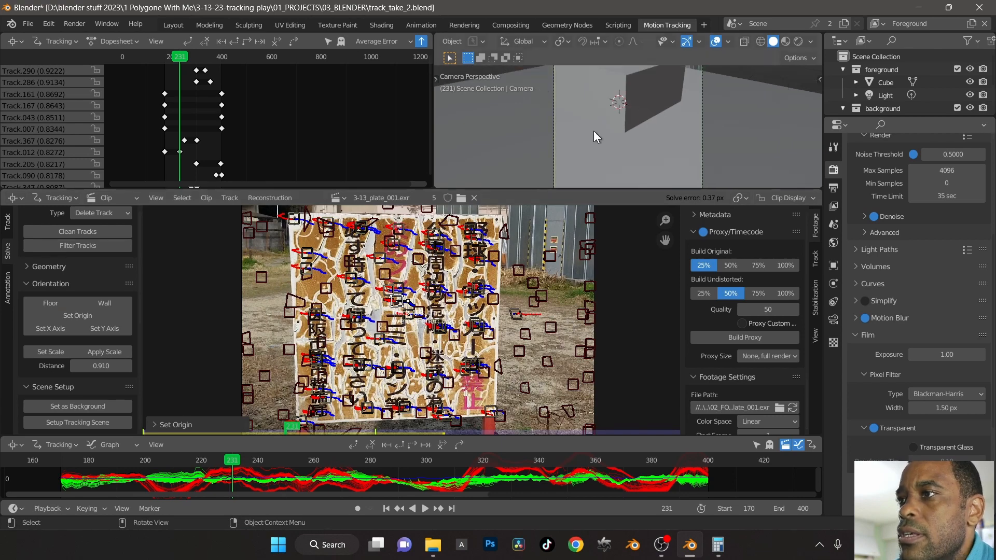
Define the floor at frame 264 from three ground tracks: one on each side of the sign and one below it
scroll(599, 130, down, 3)
scroll(279, 362, down, 3)
scroll(313, 352, up, 1)
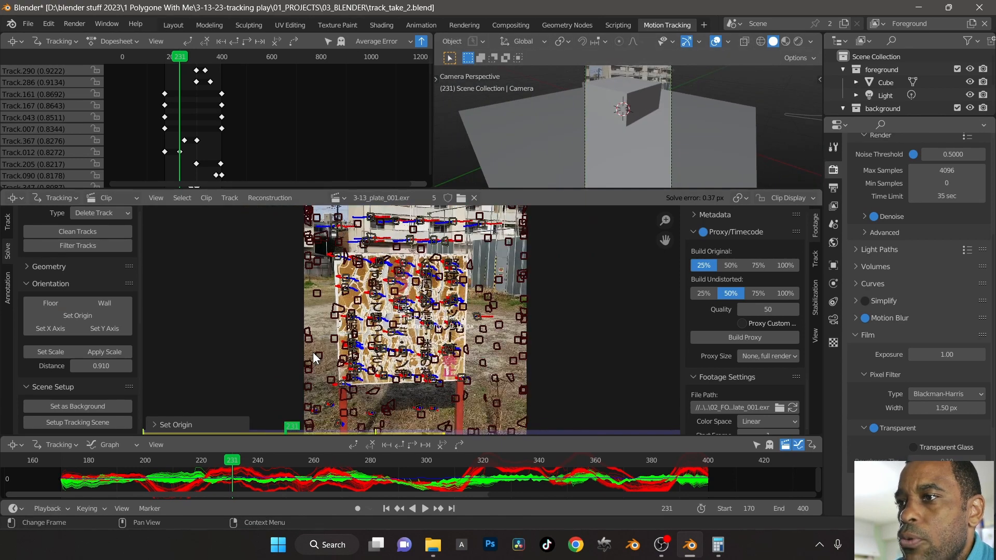
scroll(313, 353, up, 1)
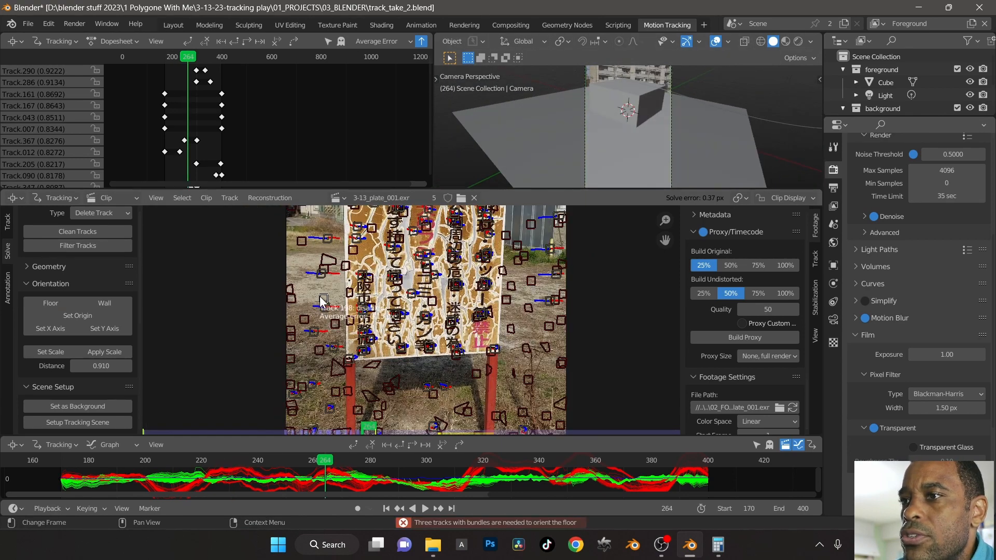
click(324, 271)
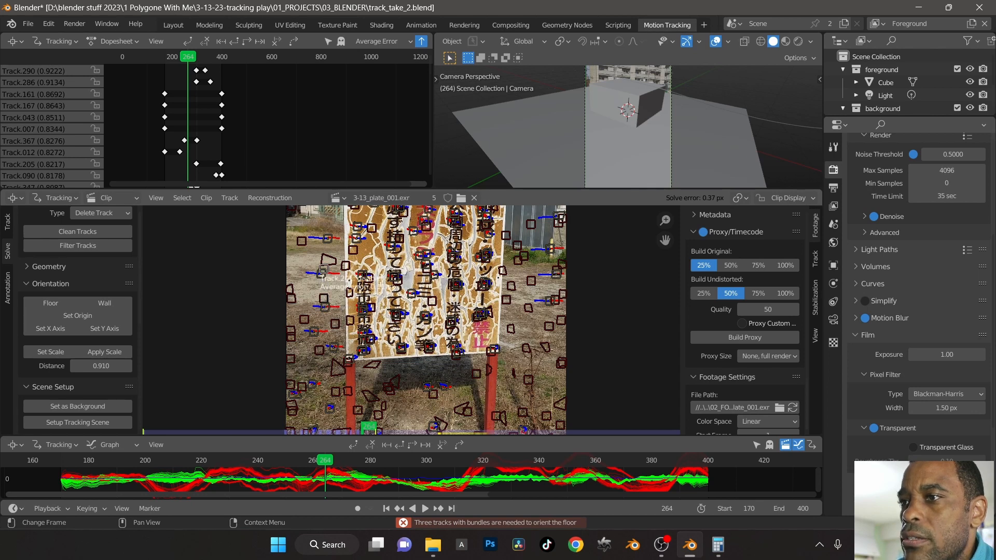
shift+click(426, 387)
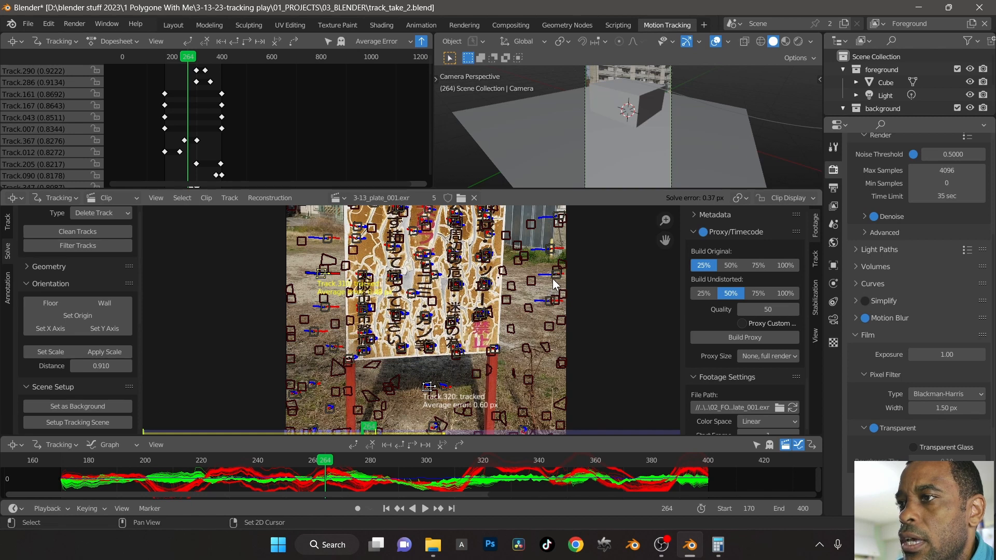
shift+click(553, 279)
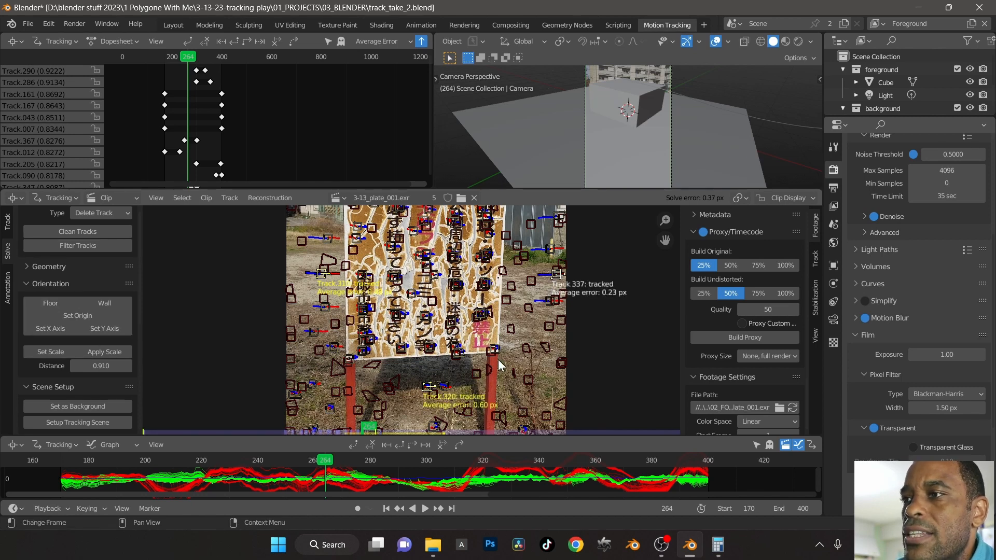
click(50, 305)
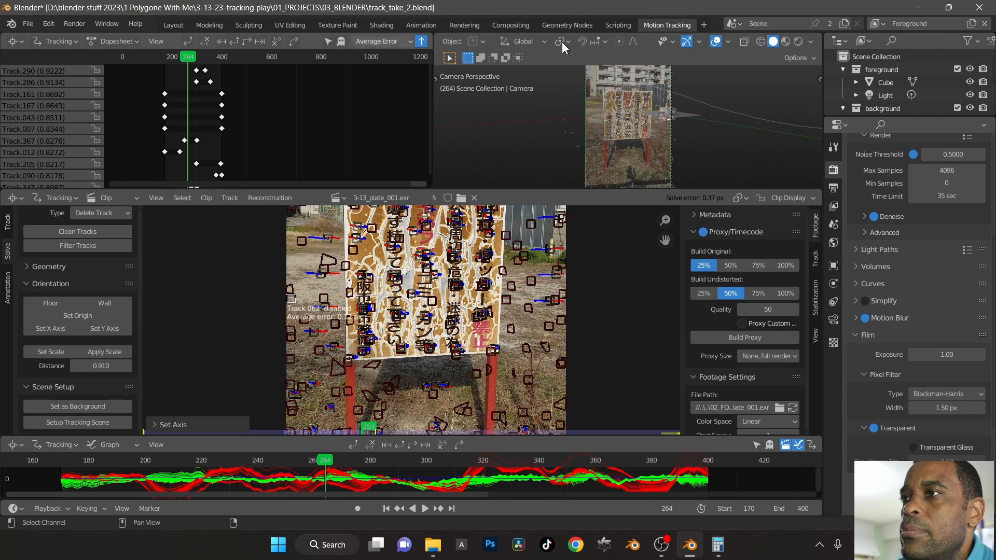
Increase the opacity of the tracked camera's background clip in the Layout workspace
click(175, 24)
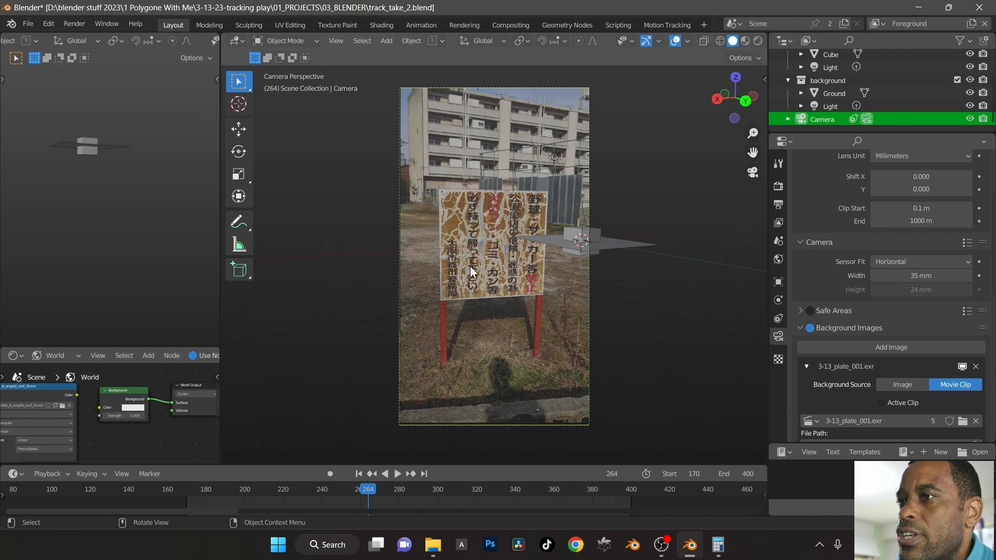
scroll(818, 395, down, 4)
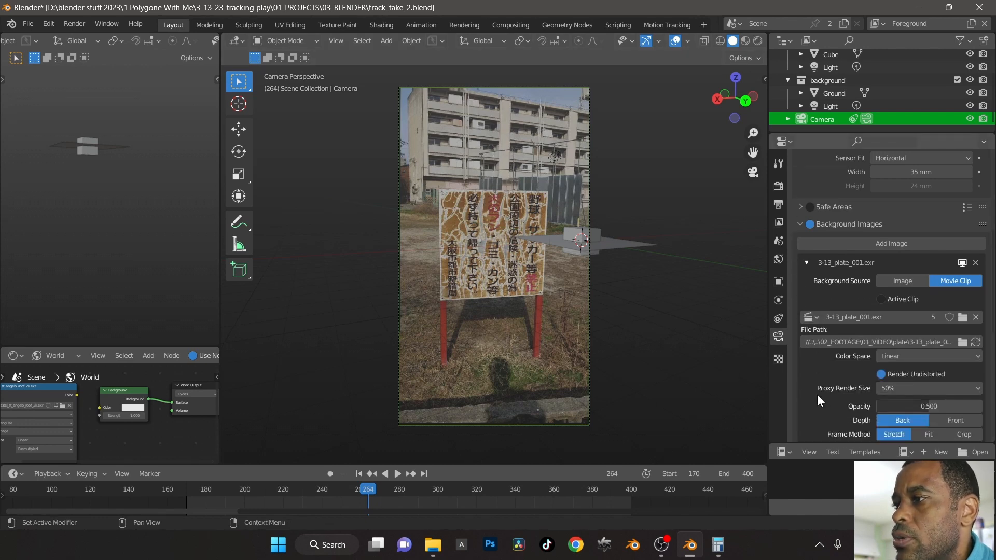
drag(929, 406, 978, 406)
Inspect the tracked camera's placement relative to the scene origin from a free view
scroll(555, 280, up, 3)
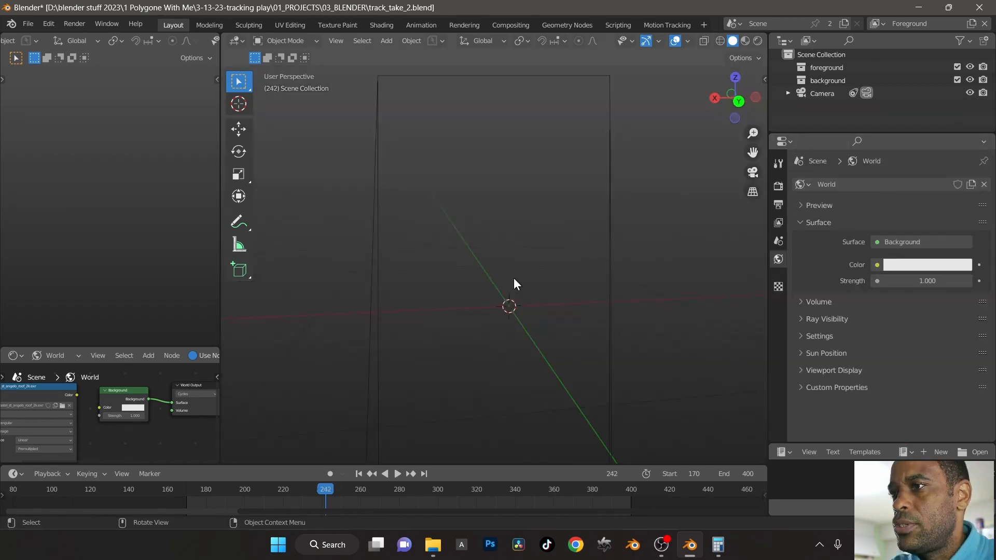
middle_drag(514, 280, 596, 284)
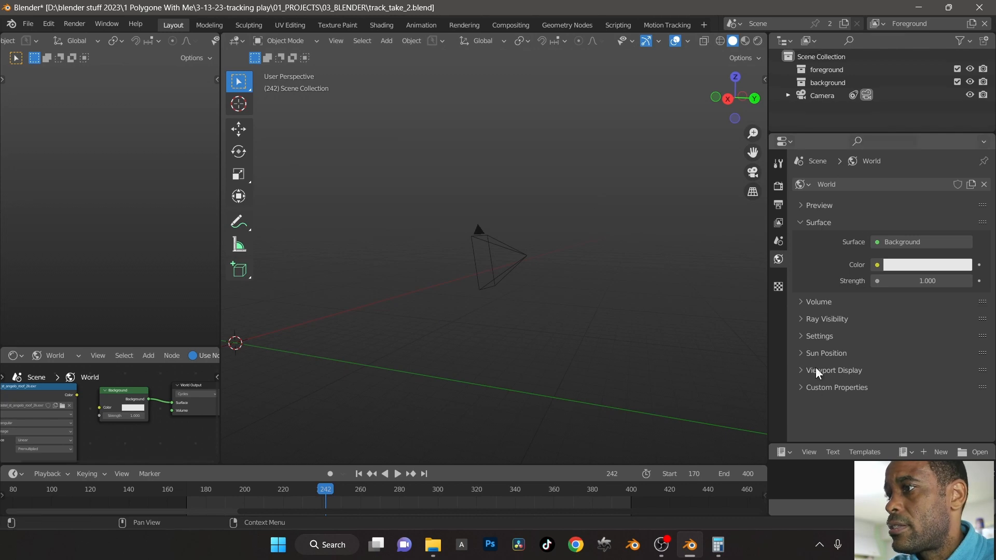
shift+middle_drag(478, 356, 670, 264)
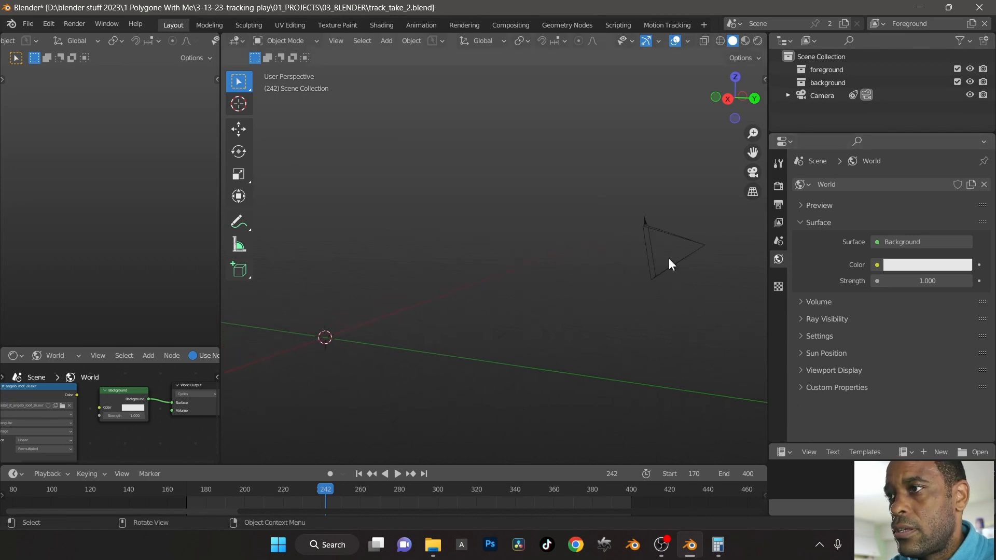
Select the tracked camera and display the motion tracking points as a viewport overlay
click(686, 239)
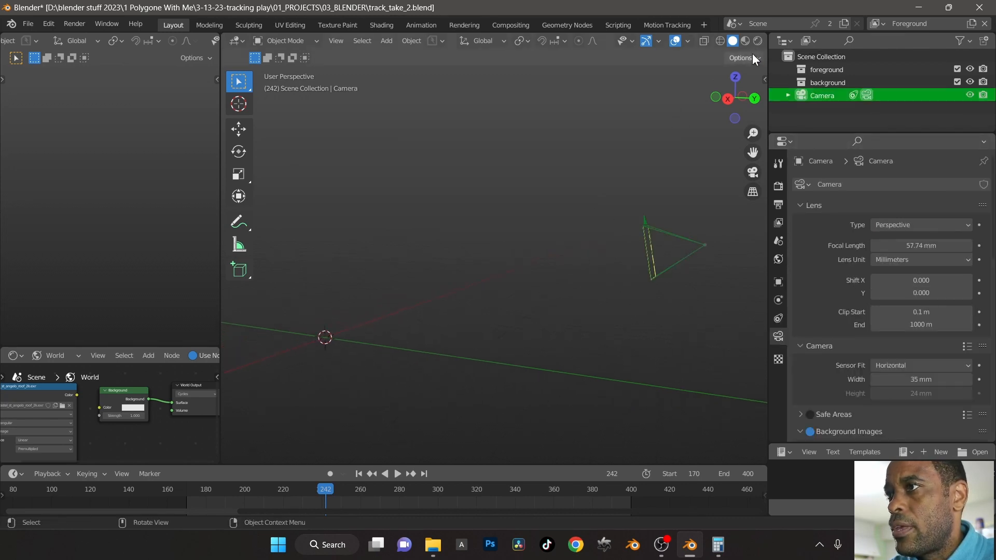
scroll(742, 44, down, 1)
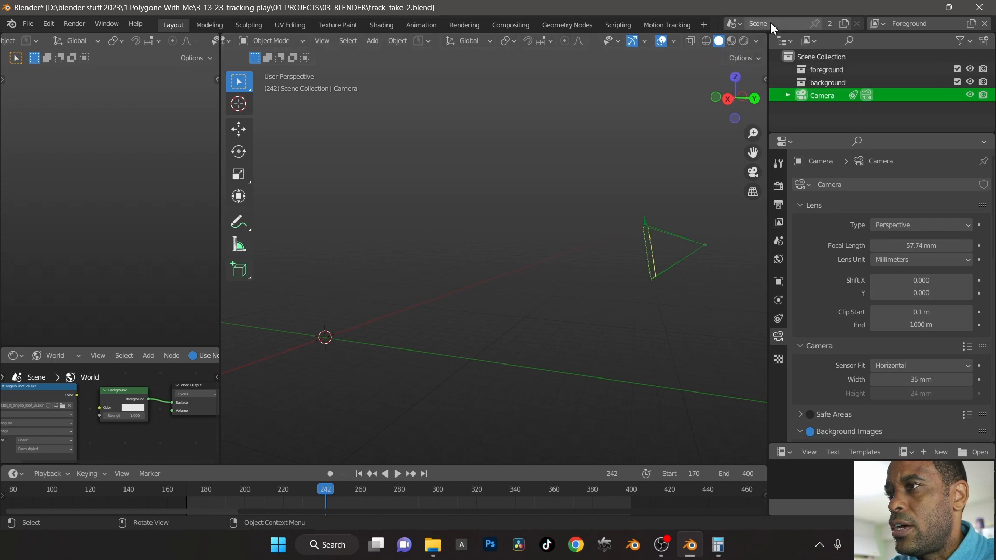
click(673, 44)
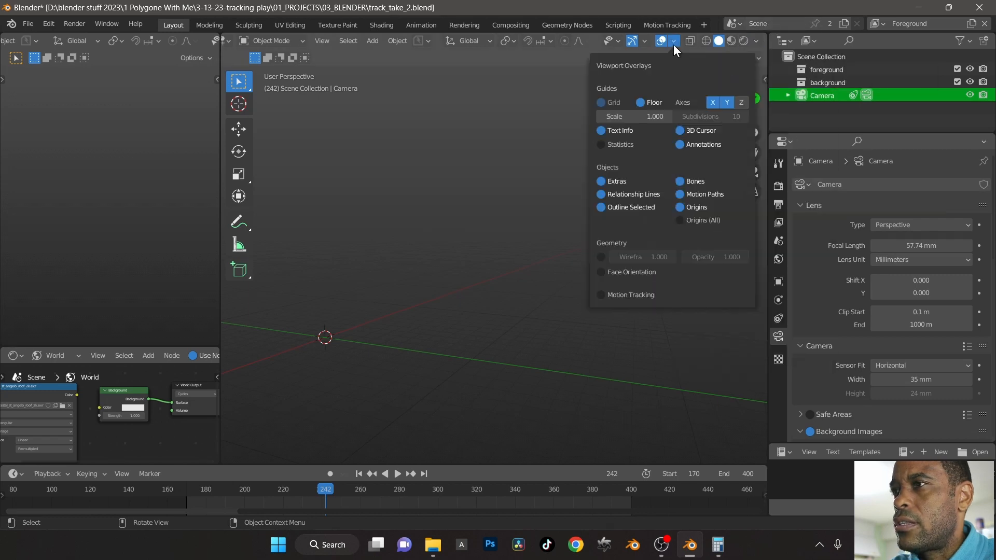
click(602, 295)
click(452, 381)
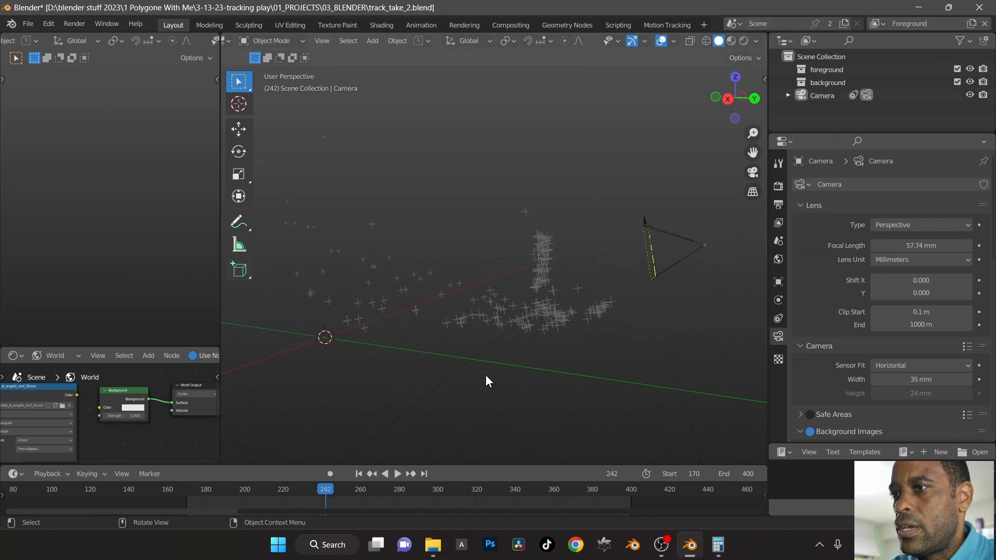
Move the tracked camera and its points in an orthographic side-on view so the sign's tracks line up with the scene origin
mouse_move(486, 375)
middle_down()
mouse_move(540, 357)
mouse_move(499, 382)
mouse_move(428, 386)
mouse_move(516, 359)
mouse_move(680, 210)
middle_up()
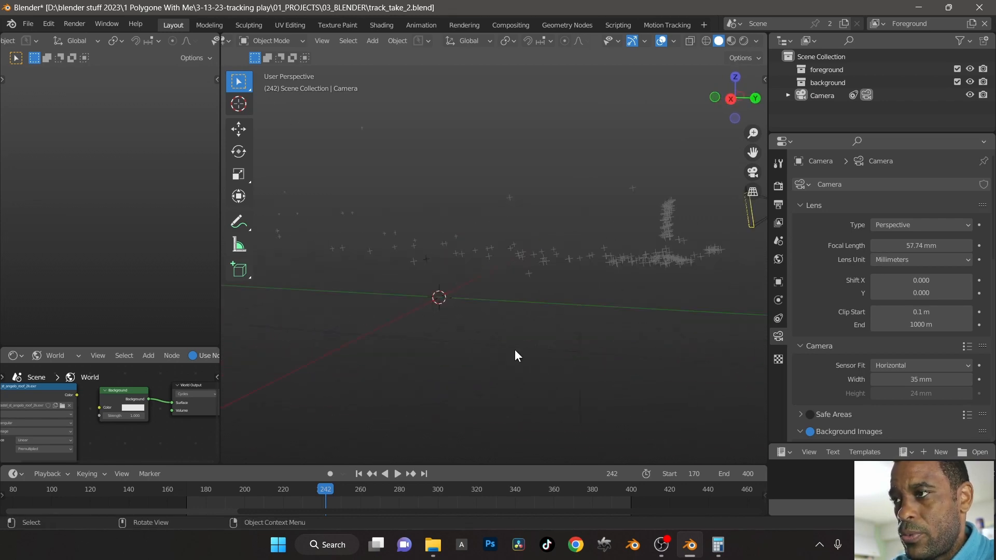
key(KP_3)
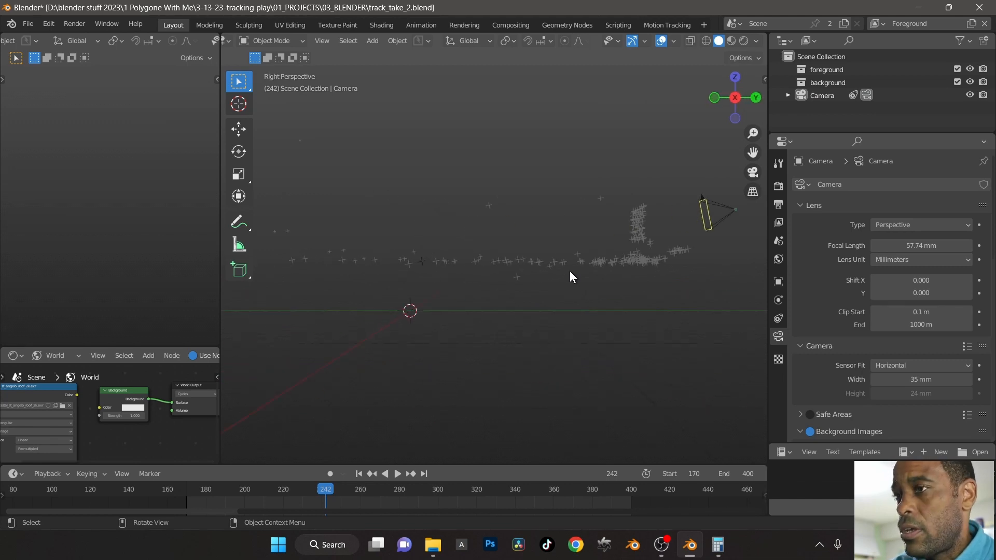
key(KP_5)
key(KP_8)
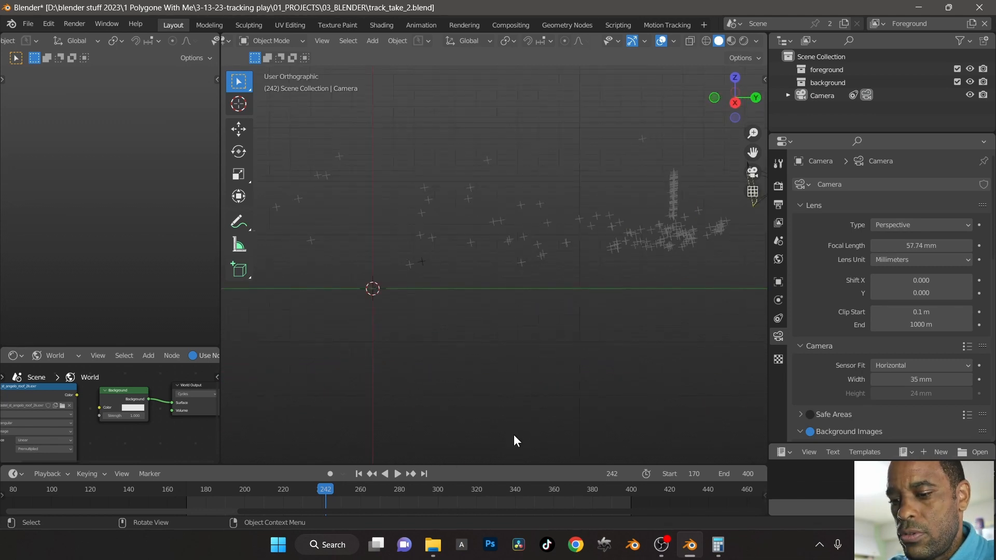
key(a)
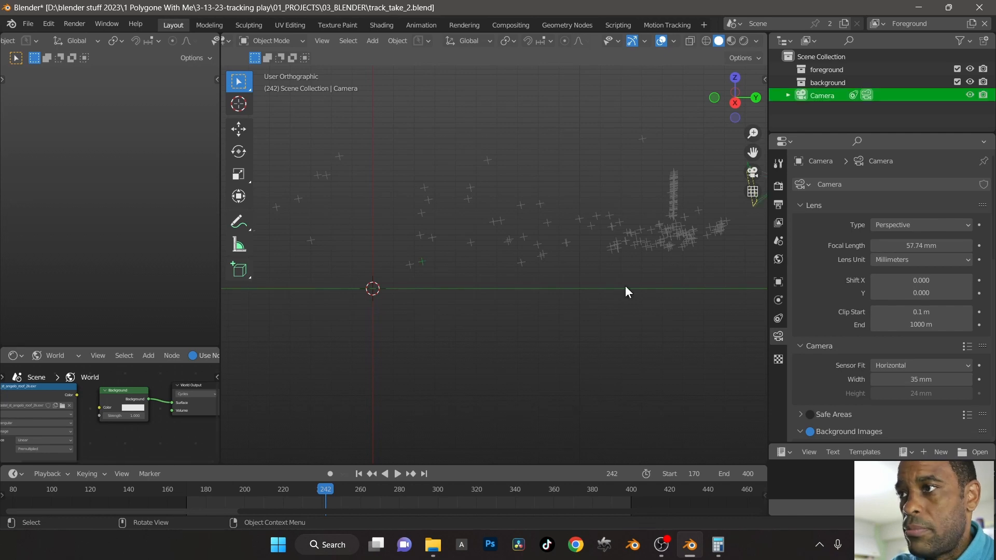
key(g)
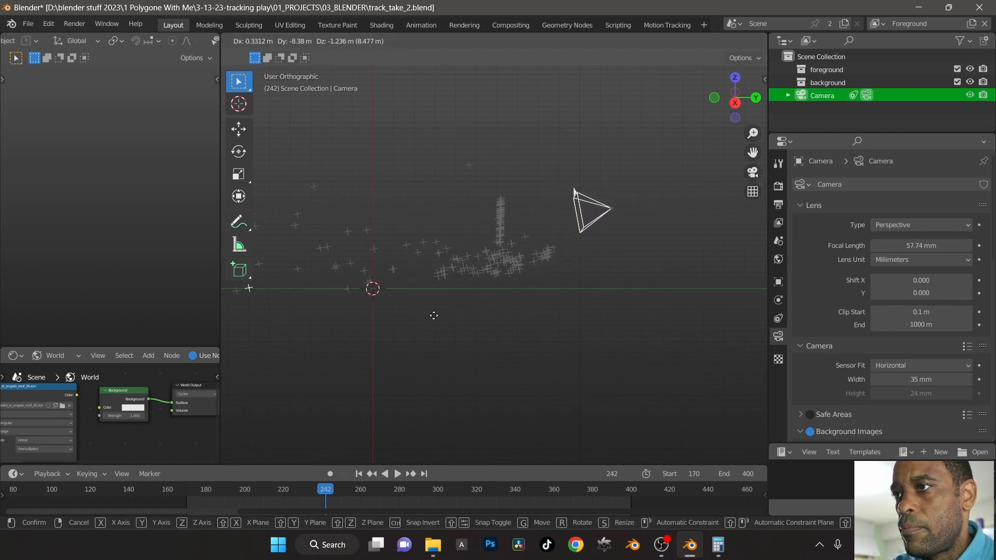
click(323, 325)
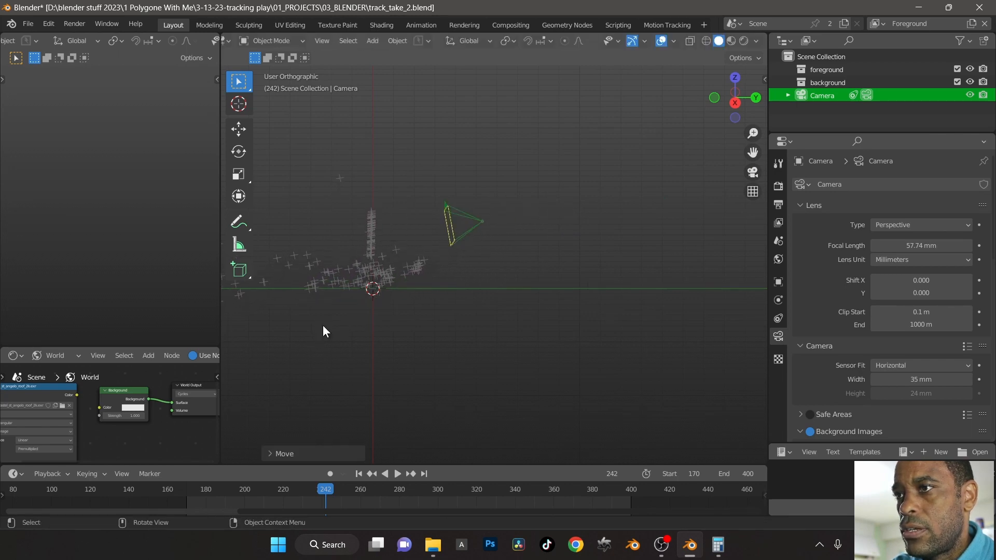
Rotate the tracked camera in the top view until it faces along the Y axis, and centre the sign's tracks on the origin
key(KP_7)
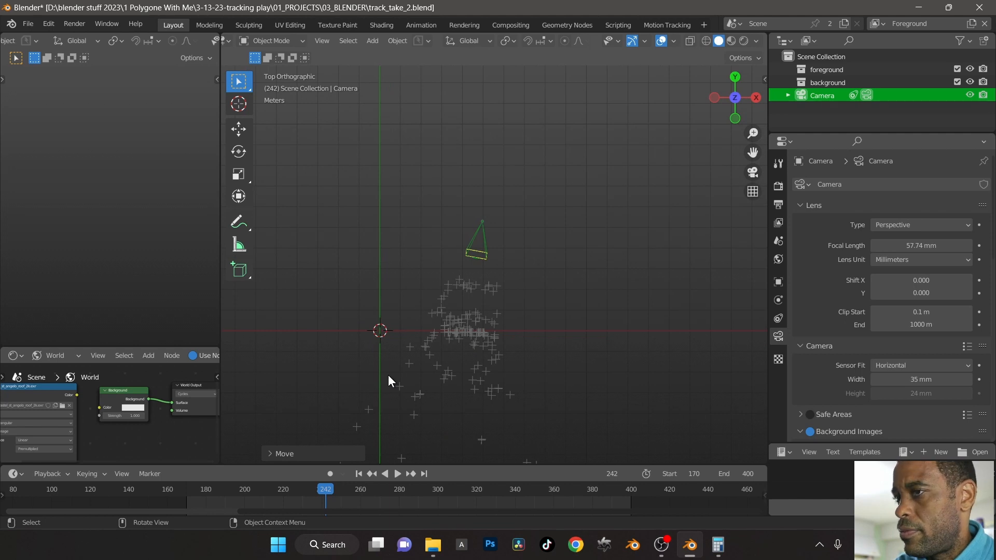
shift+middle_drag(295, 330, 388, 196)
key(r)
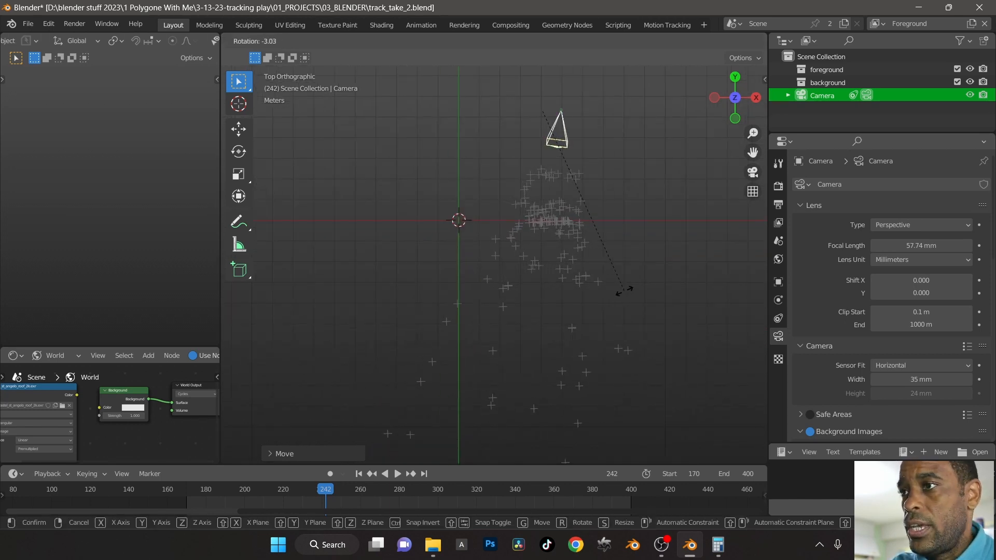
click(646, 275)
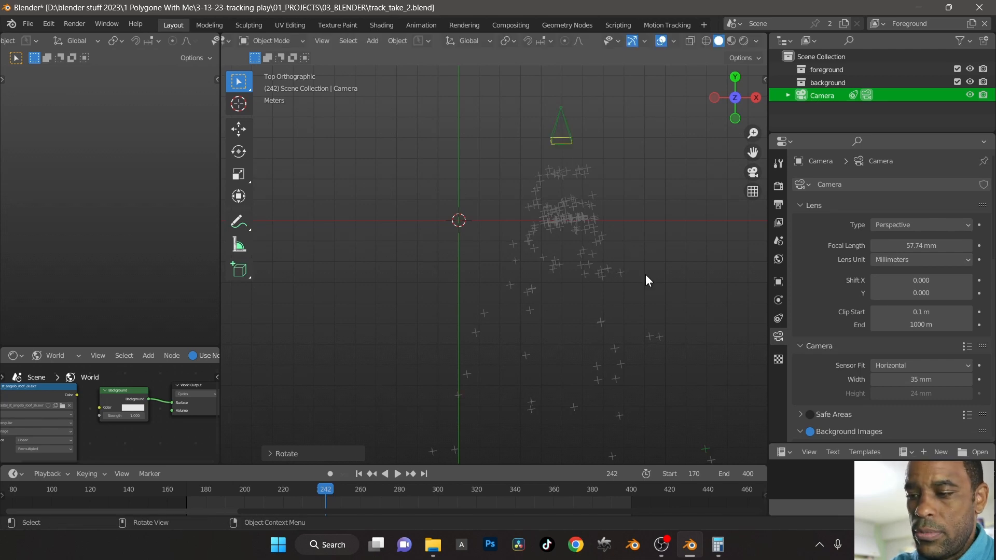
key(g)
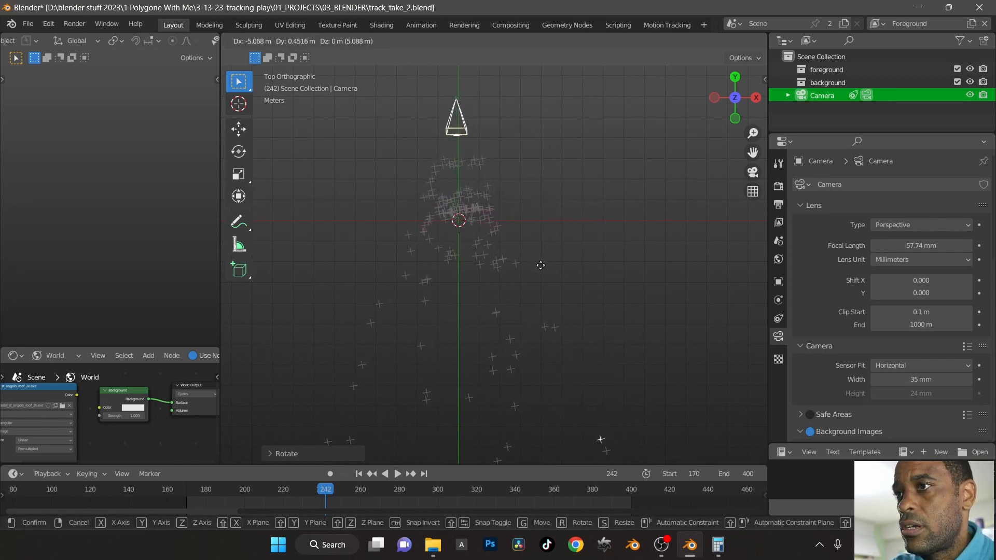
click(551, 286)
Lower the tracked camera along Z in the front view until the ground tracks rest on the floor line
key(KP_1)
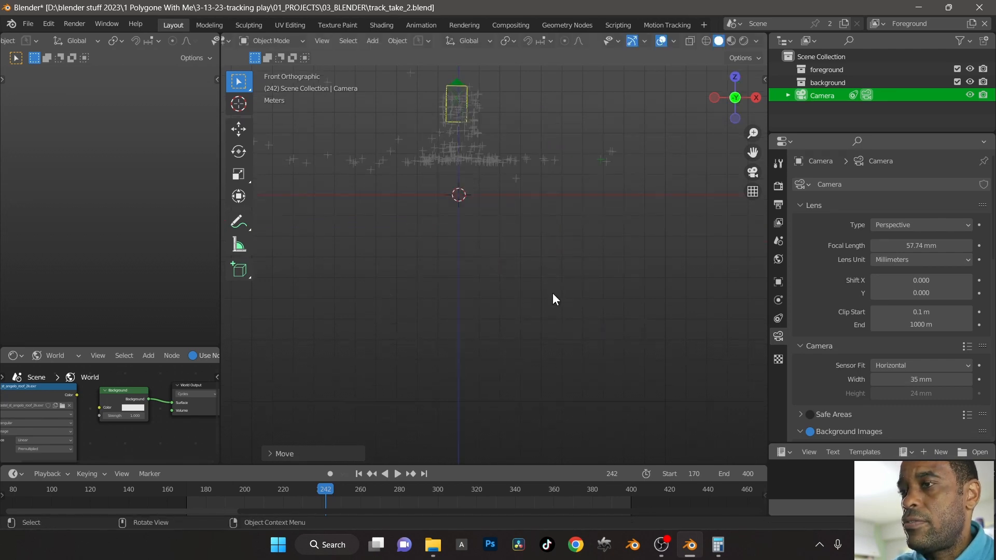
key(g)
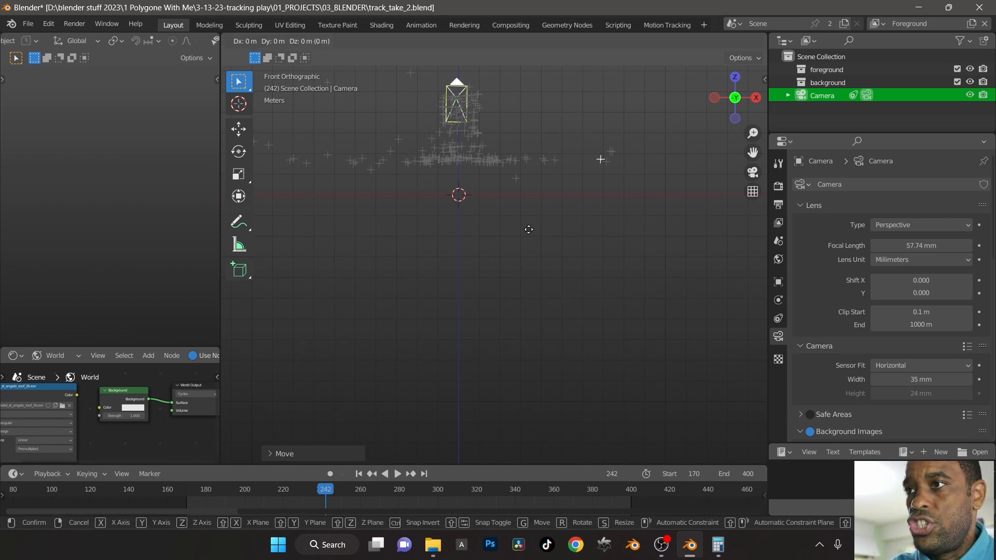
key(z)
click(529, 261)
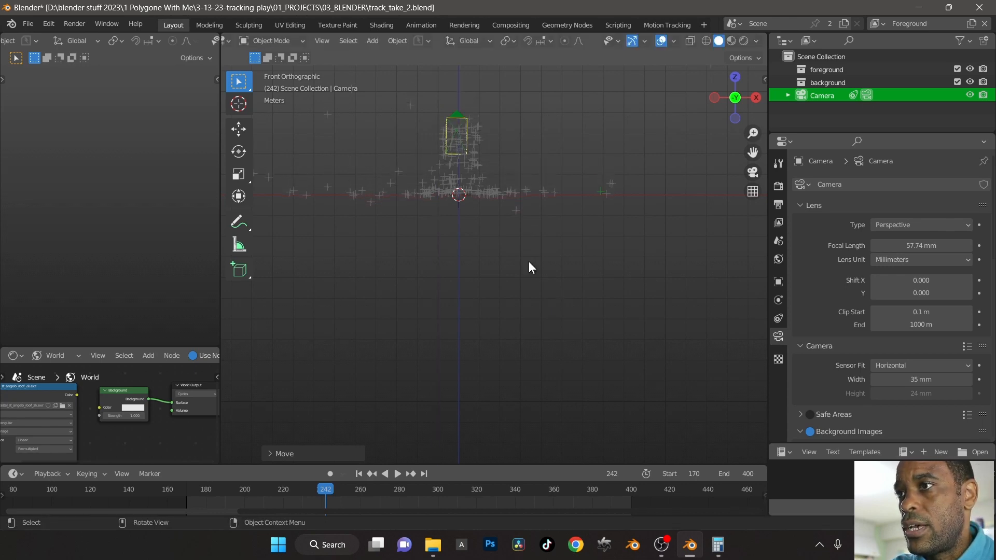
middle_drag(528, 316, 472, 341)
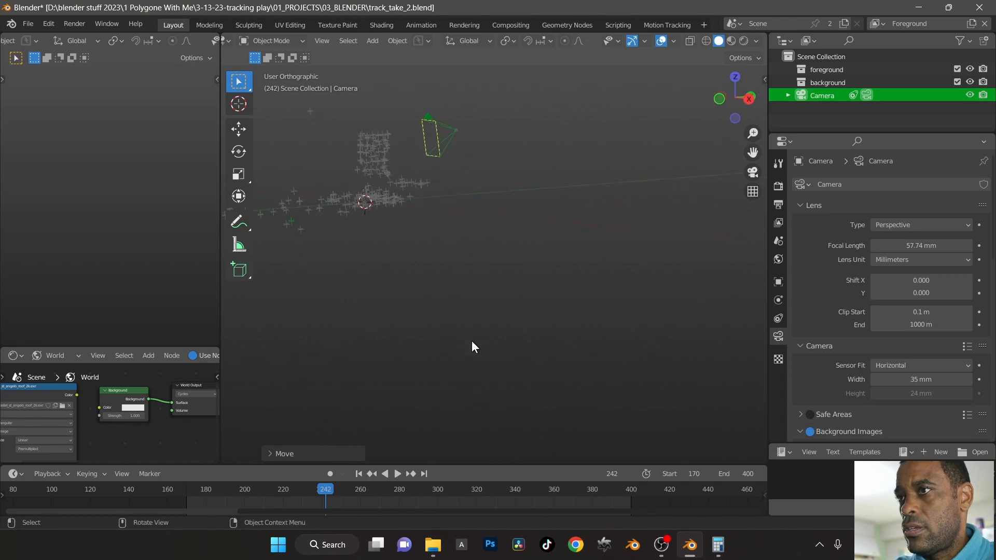
Play the shot through the tracked camera to check the alignment, and save the file
key(KP_0)
key(space)
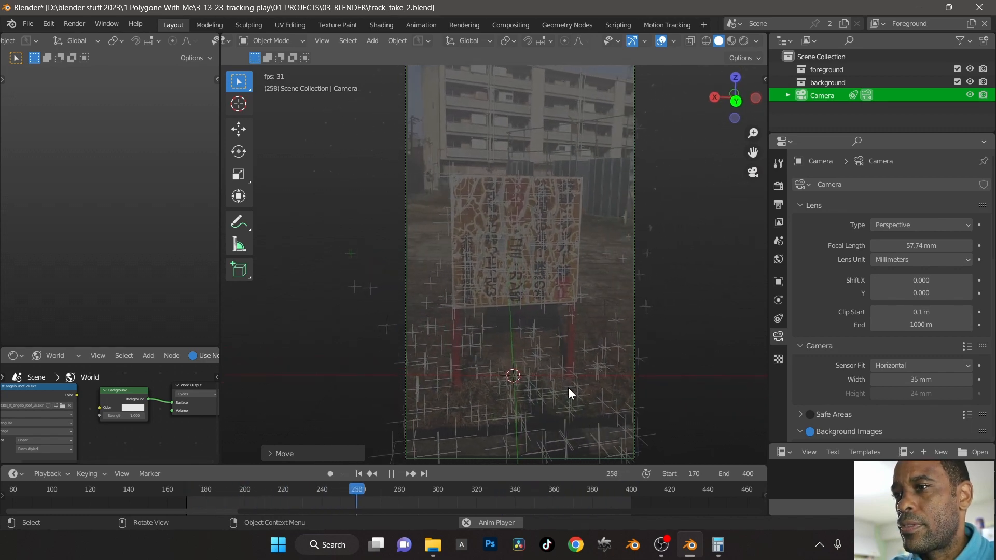
key(Escape)
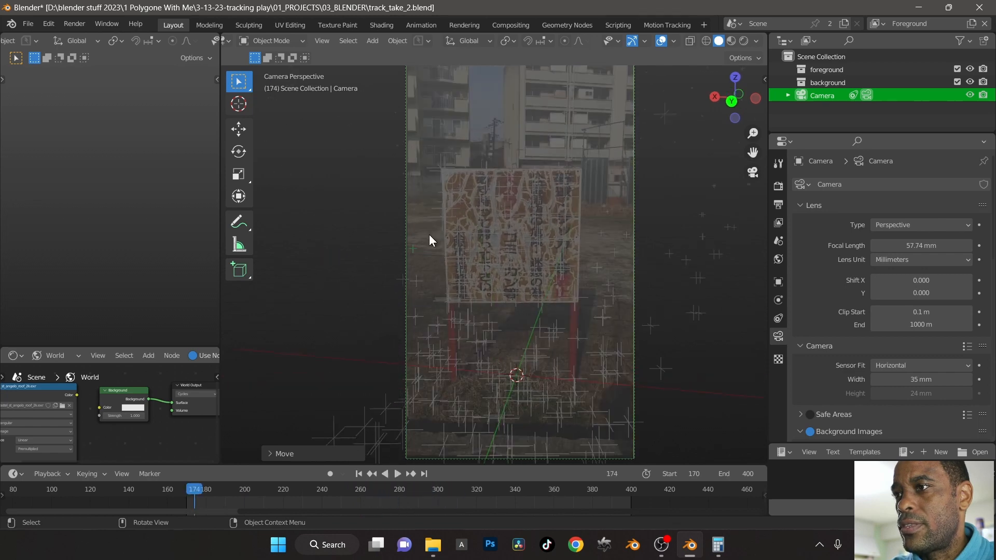
key(ctrl+s)
Raise the opacity of the camera's background movie clip to full so the footage shows clearly
scroll(832, 306, down, 4)
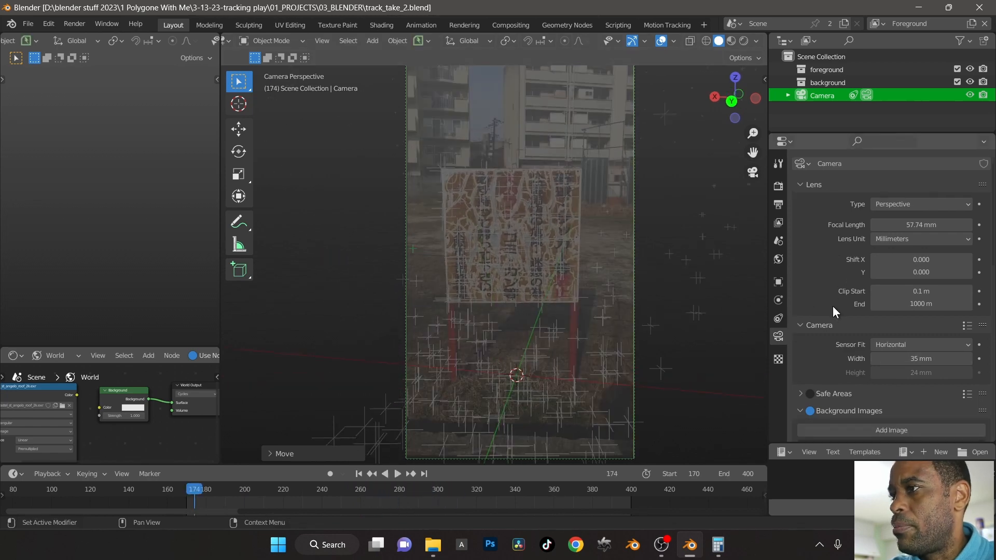
scroll(838, 358, down, 8)
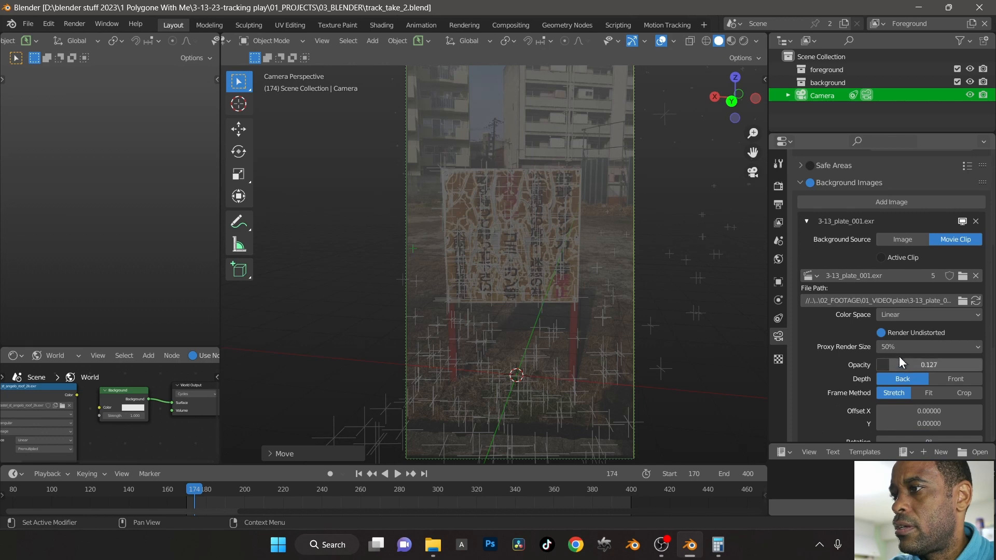
drag(898, 365, 986, 365)
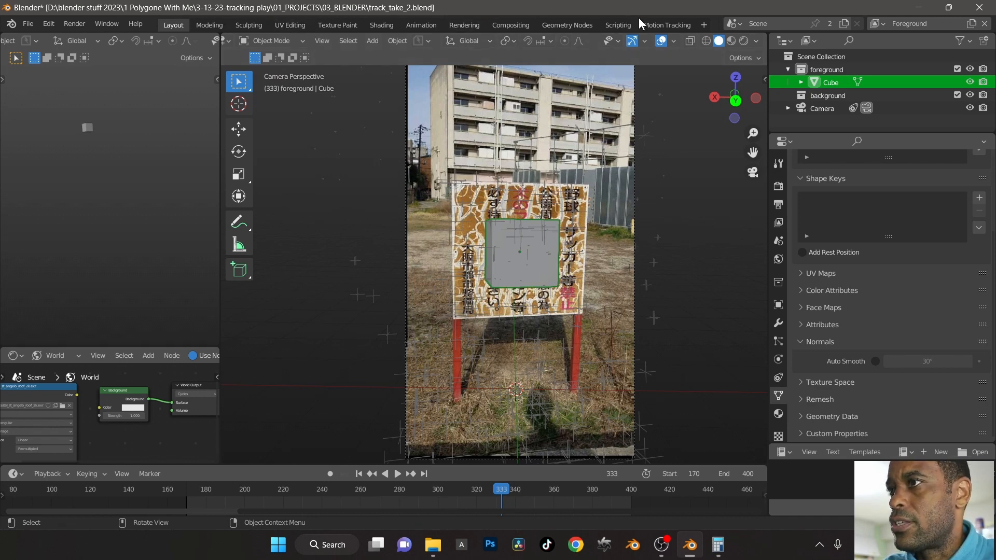
Set the scene origin to a track near the middle of the sign and play the shot in the Layout workspace
click(656, 24)
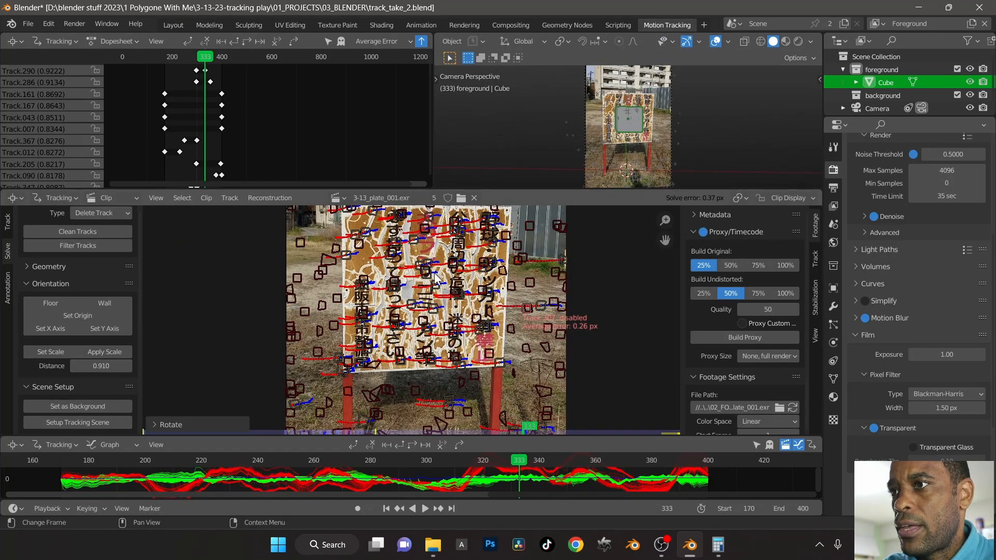
scroll(425, 282, up, 5)
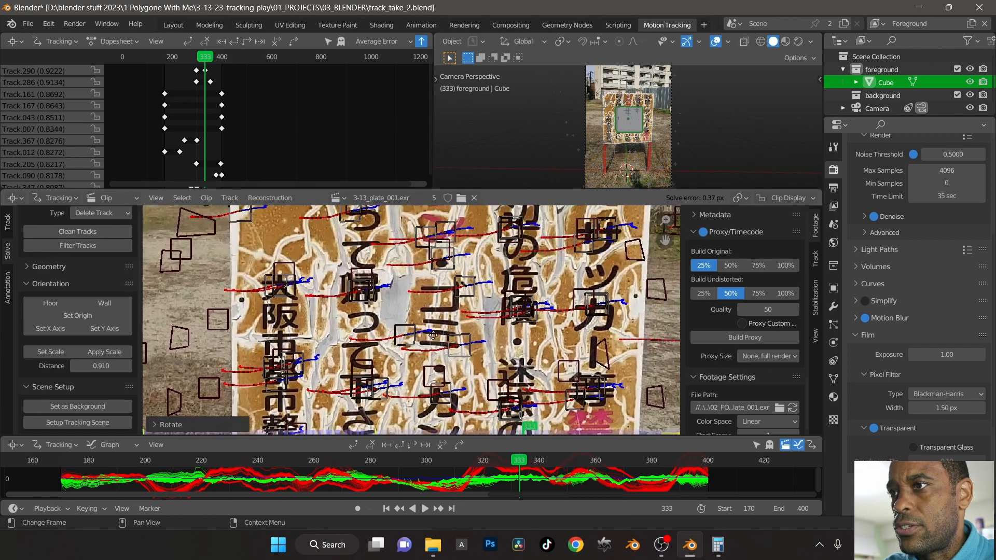
click(442, 304)
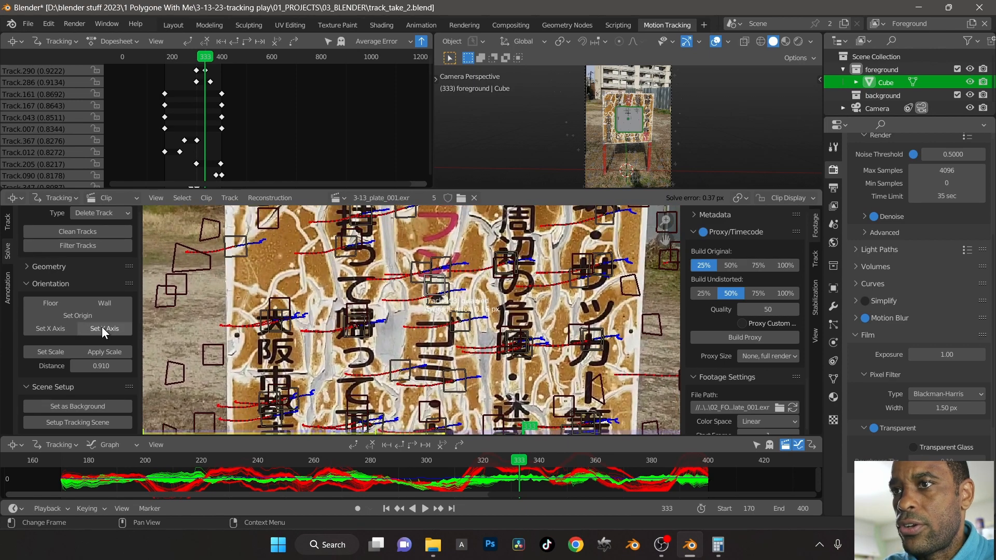
click(76, 316)
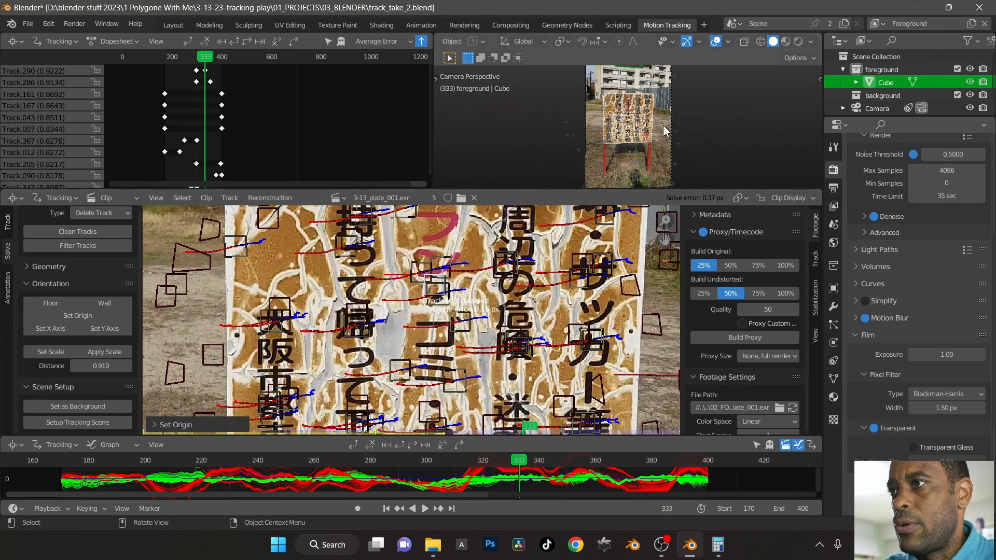
click(173, 25)
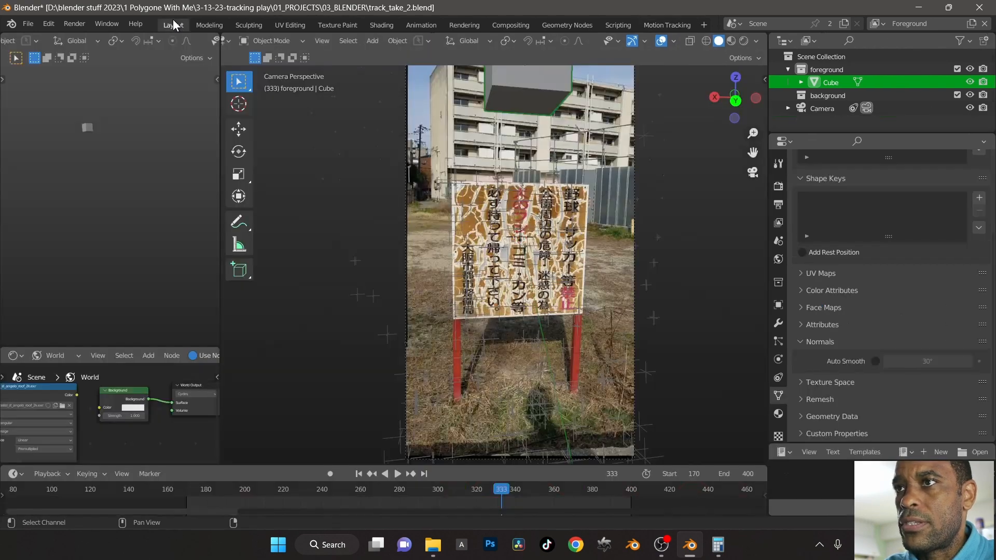
key(space)
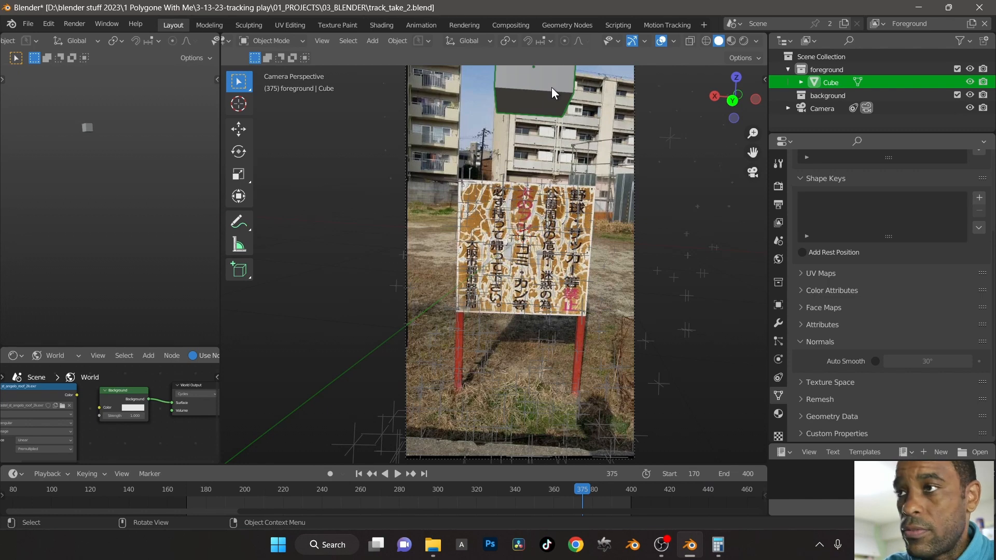
Delete the test cube from the foreground collection
middle_drag(552, 87, 553, 204)
key(x)
click(527, 209)
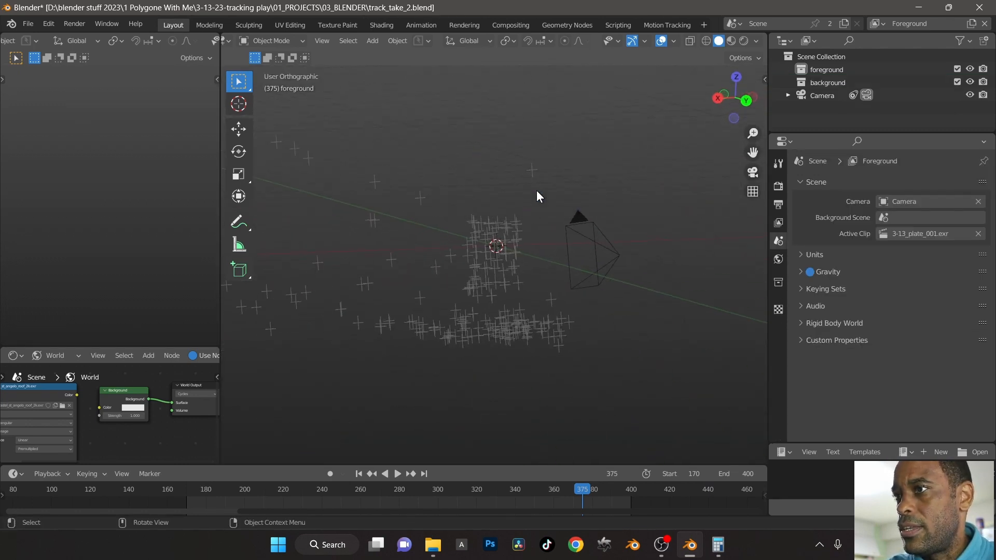
Add a plane at the origin in the camera view and rotate it 90 degrees about X to stand upright over the sign
key(KP_0)
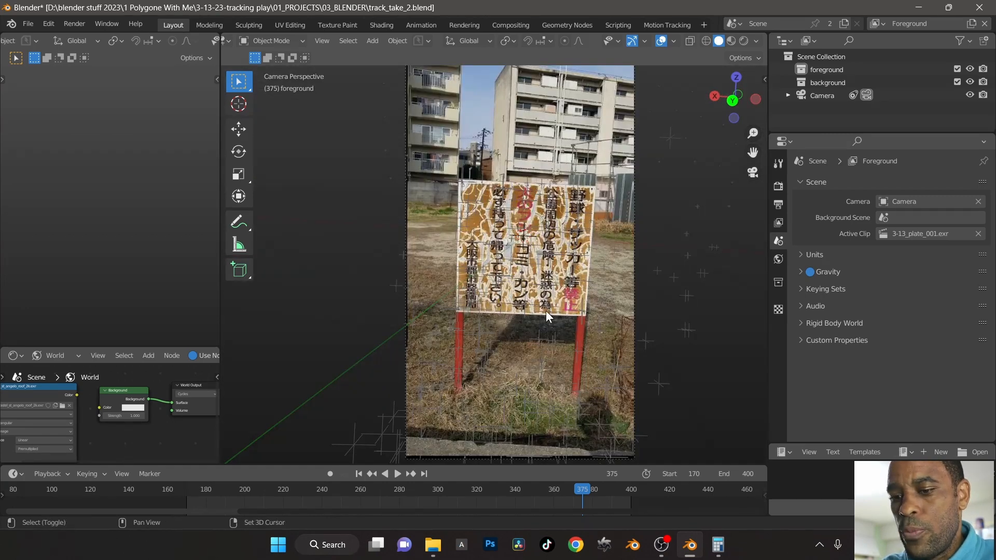
key(shift+a)
mouse_move(538, 269)
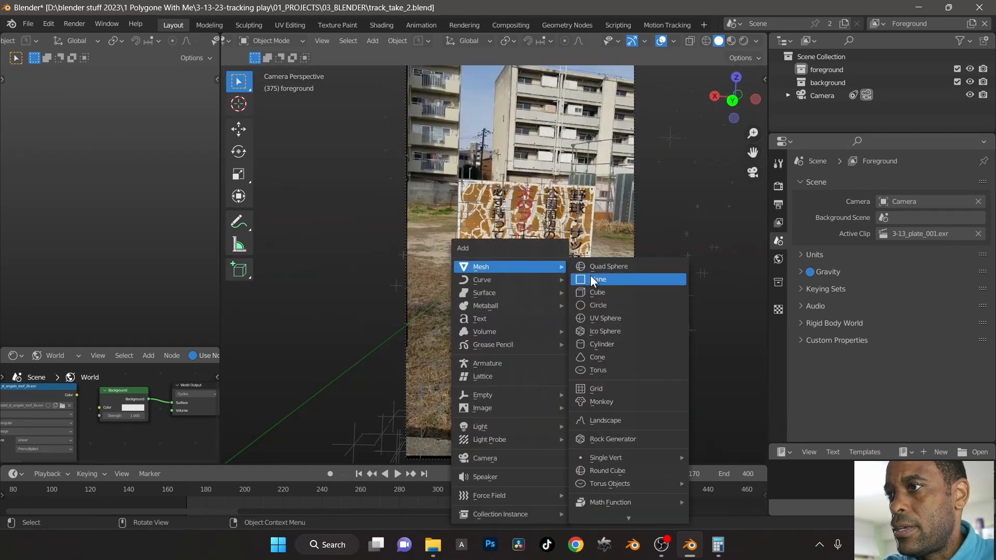
click(590, 277)
text(r)
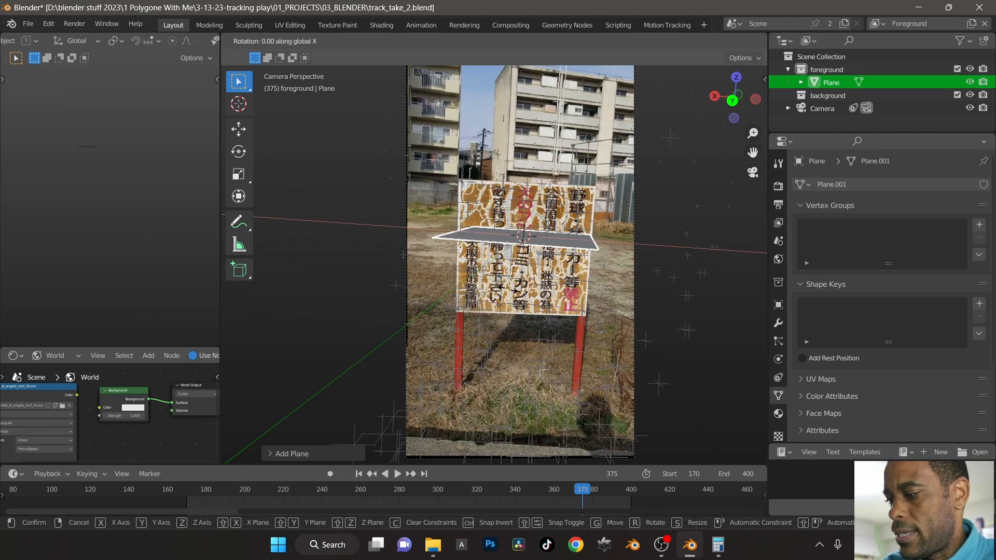
text(x90)
key(Return)
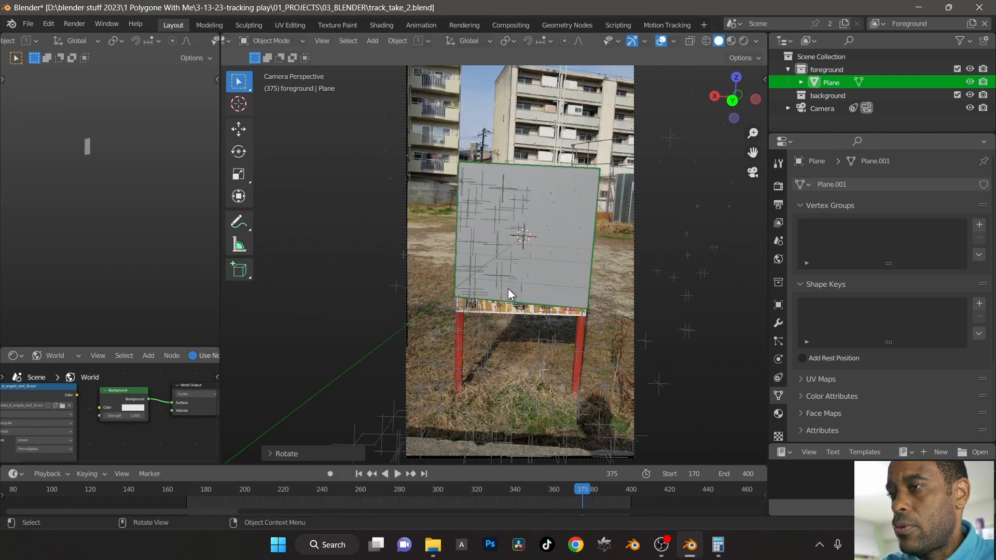
Rotate the upright plane slightly about the global Z axis so it lines up with the sign's track points
mouse_move(506, 292)
middle_down()
mouse_move(518, 311)
mouse_move(594, 319)
mouse_move(615, 295)
mouse_move(597, 307)
mouse_move(640, 326)
mouse_move(631, 295)
mouse_move(545, 312)
mouse_move(500, 291)
middle_up()
key(KP_7)
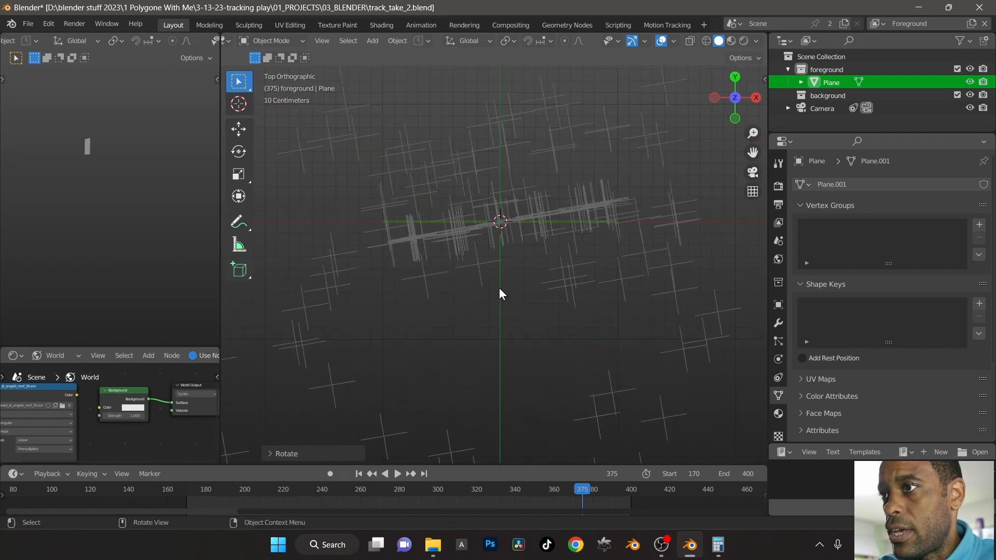
middle_drag(532, 261, 532, 157)
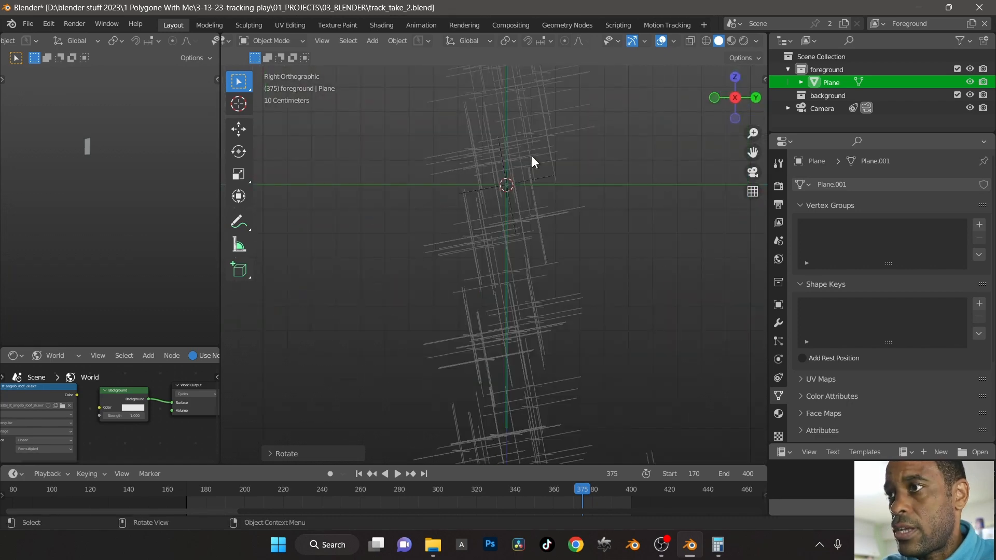
scroll(533, 253, down, 3)
middle_drag(553, 234, 422, 306)
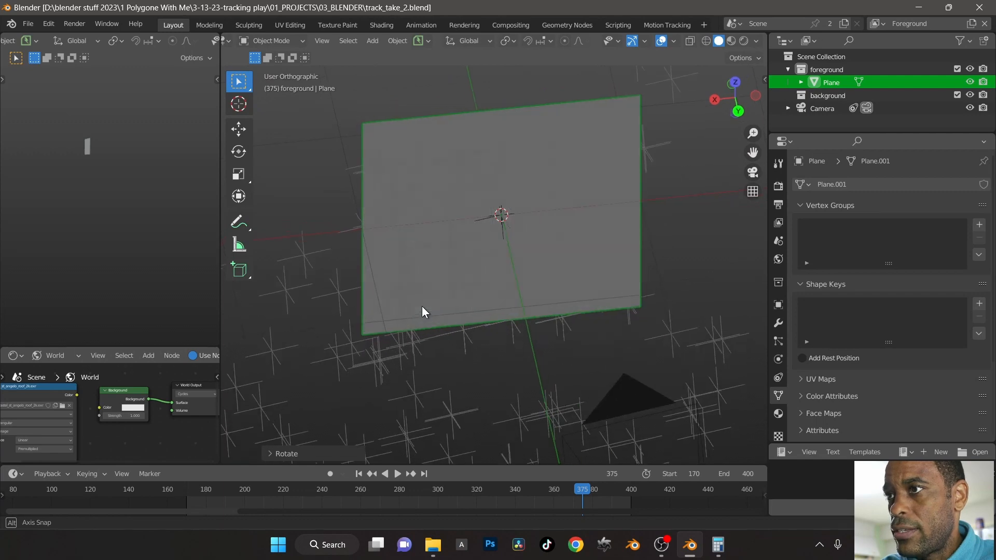
key(r)
key(z)
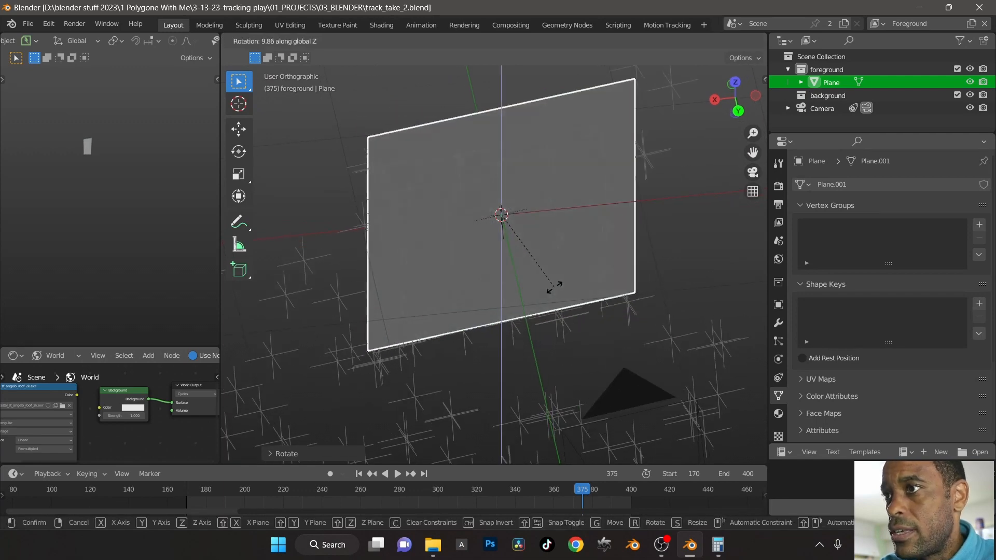
click(552, 288)
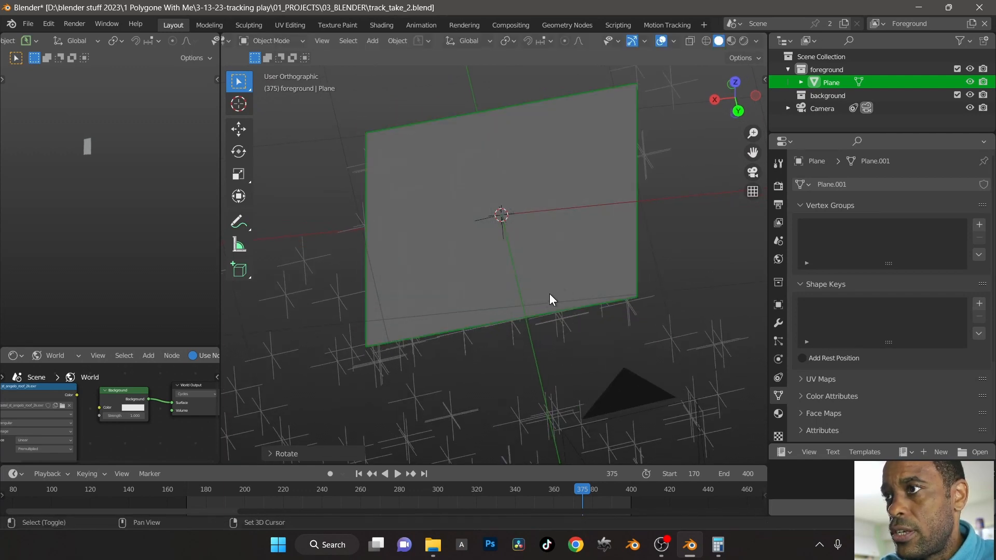
middle_drag(550, 294, 541, 367)
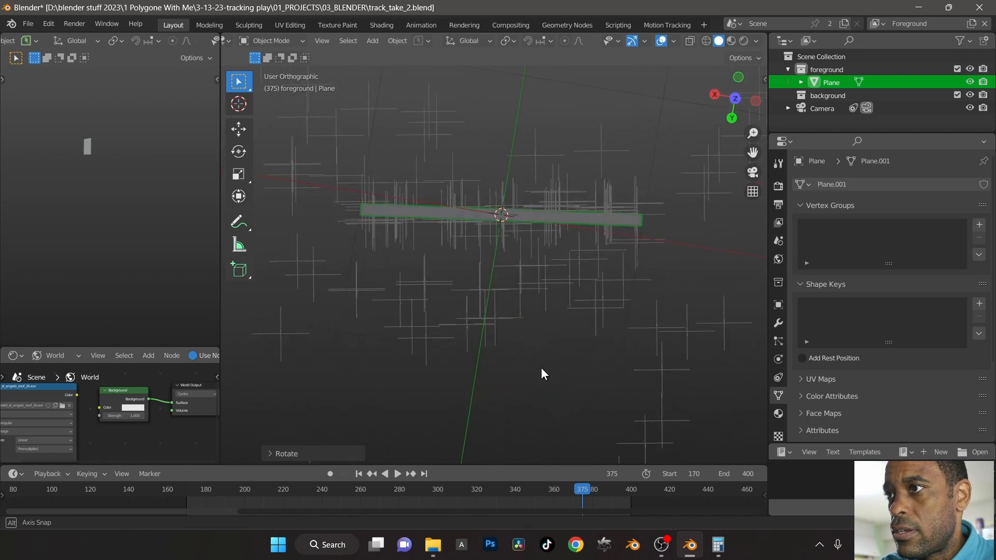
Play the shot through the camera to check how the plane sticks to the sign
key(KP_0)
key(space)
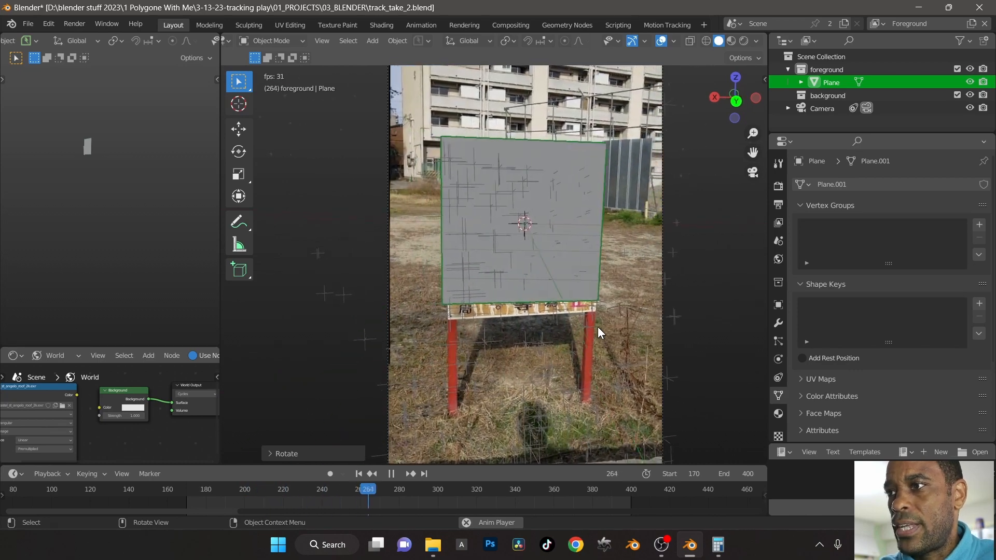
key(space)
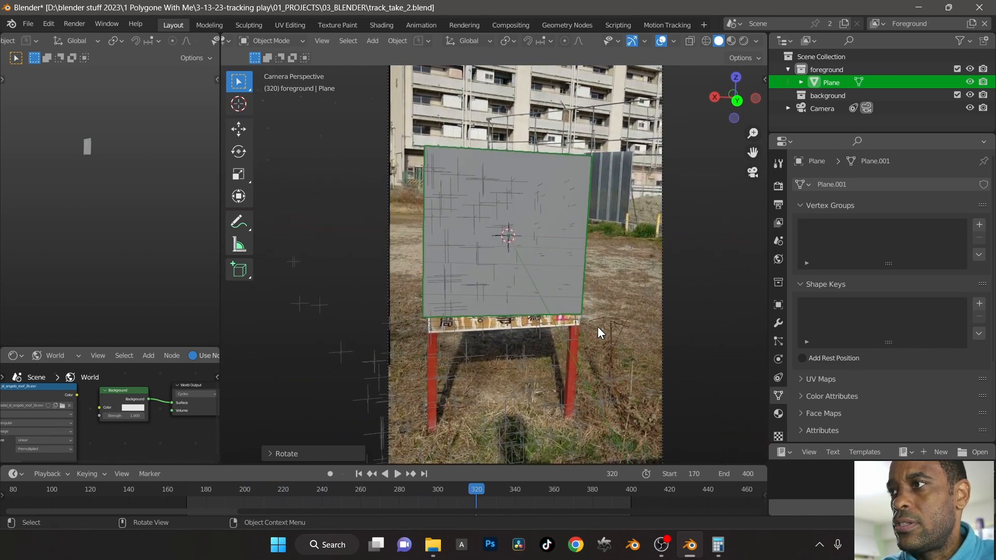
Add a plane to the background collection and lower it along Z to the level of the ground tracks
click(819, 94)
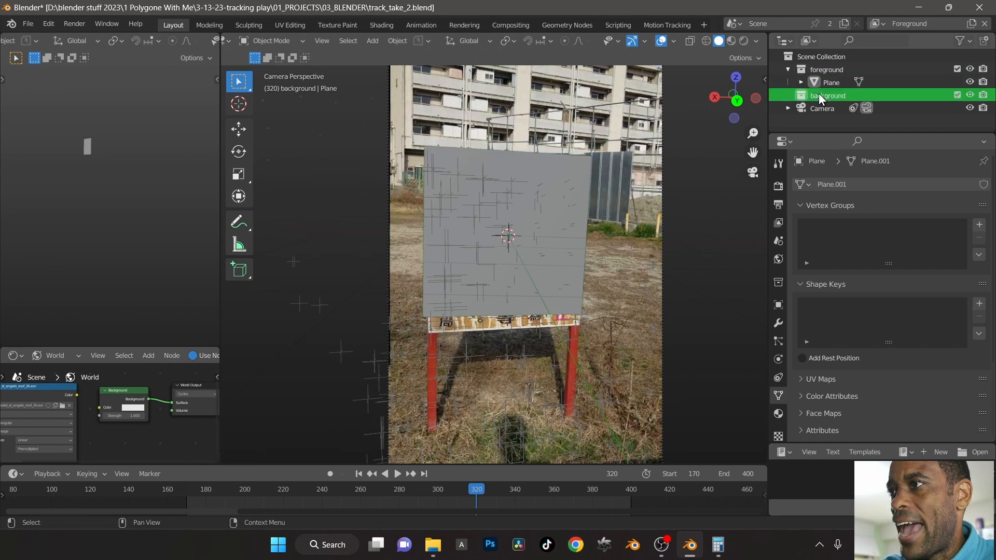
key(shift+a)
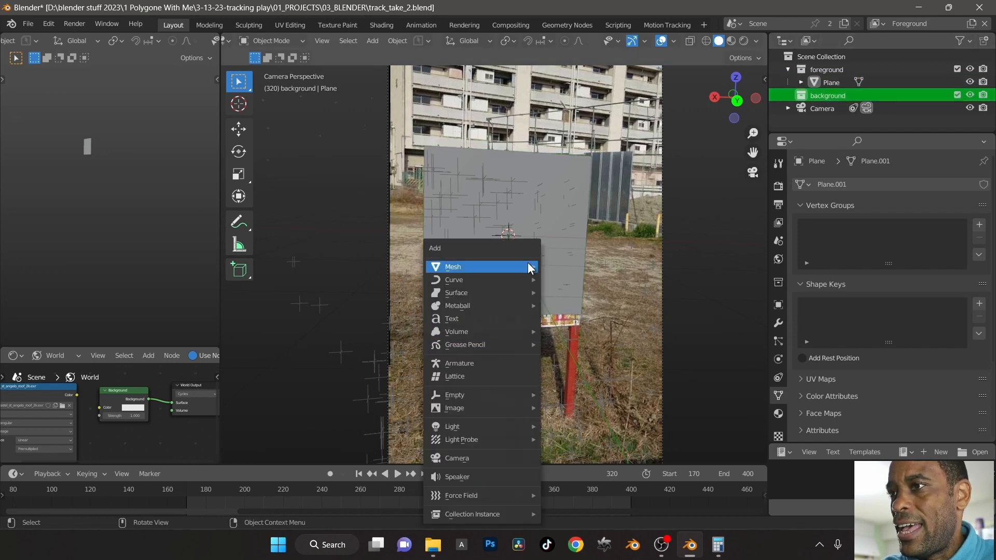
mouse_move(483, 266)
click(586, 279)
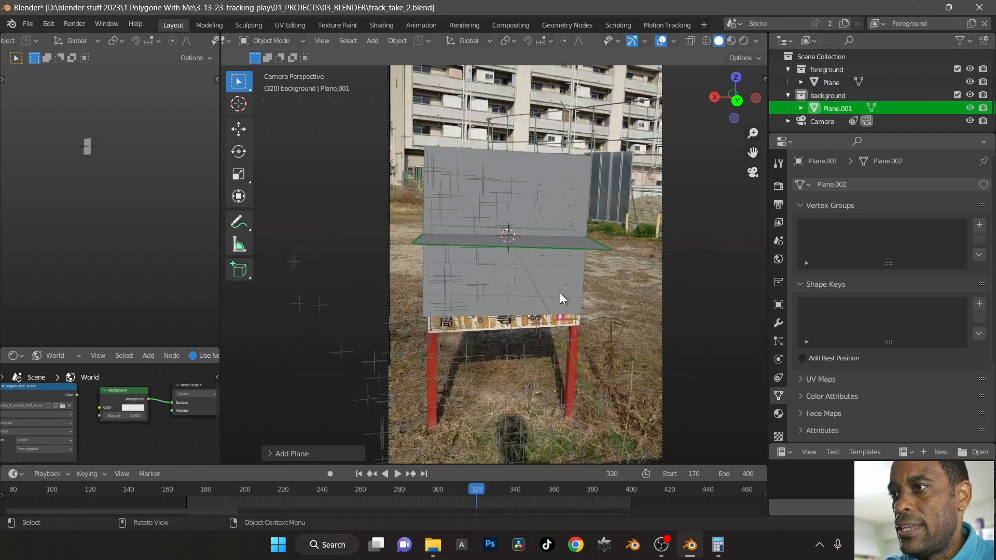
key(g)
key(z)
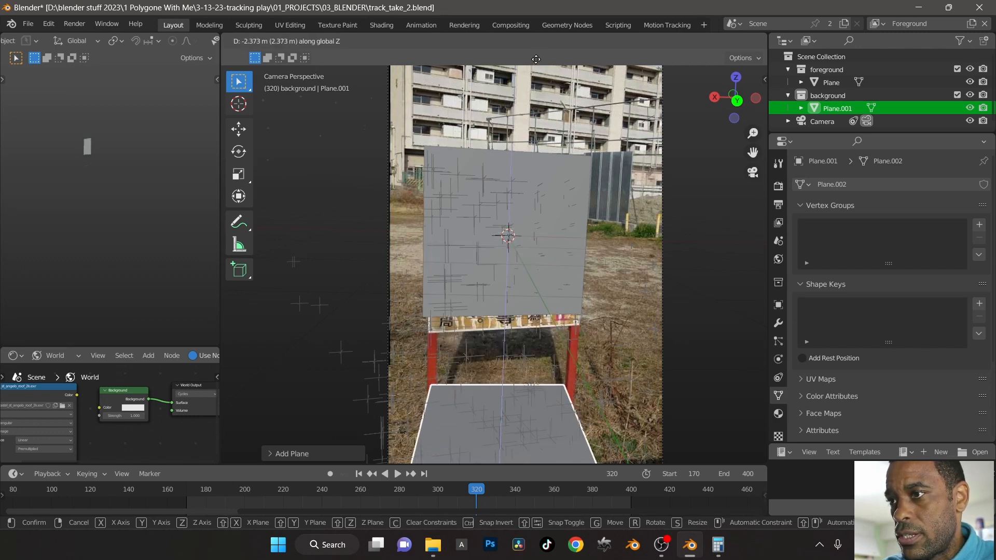
click(443, 143)
Delete the ground plane from the background collection
mouse_move(443, 142)
middle_down()
mouse_move(468, 270)
mouse_move(411, 314)
mouse_move(433, 342)
mouse_move(540, 334)
mouse_move(531, 352)
mouse_move(475, 369)
mouse_move(475, 389)
mouse_move(522, 384)
mouse_move(548, 335)
mouse_move(540, 314)
mouse_move(479, 309)
mouse_move(380, 360)
mouse_move(474, 372)
mouse_move(355, 402)
mouse_move(437, 351)
mouse_move(654, 329)
mouse_move(618, 318)
mouse_move(648, 318)
mouse_move(540, 306)
mouse_move(577, 314)
mouse_move(418, 325)
middle_up()
click(353, 377)
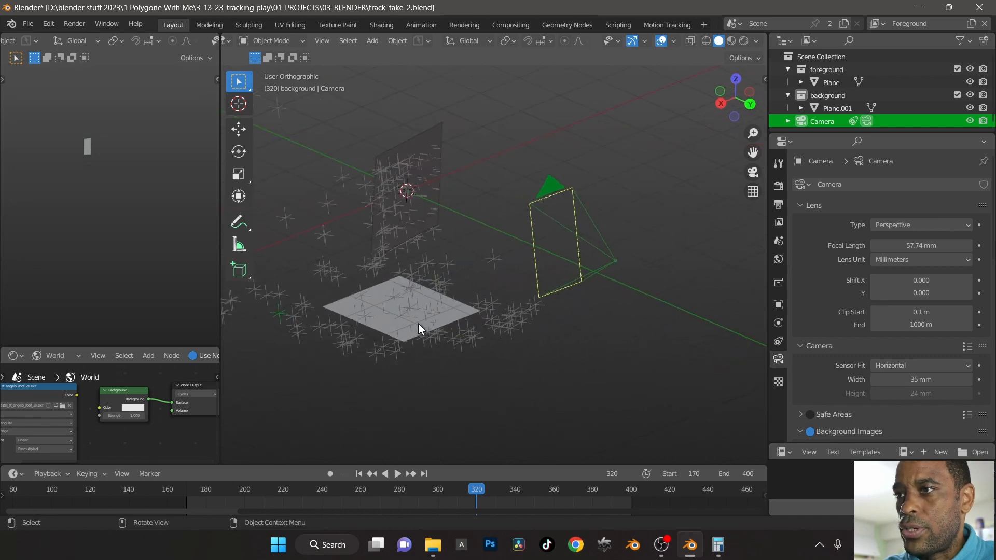
click(418, 324)
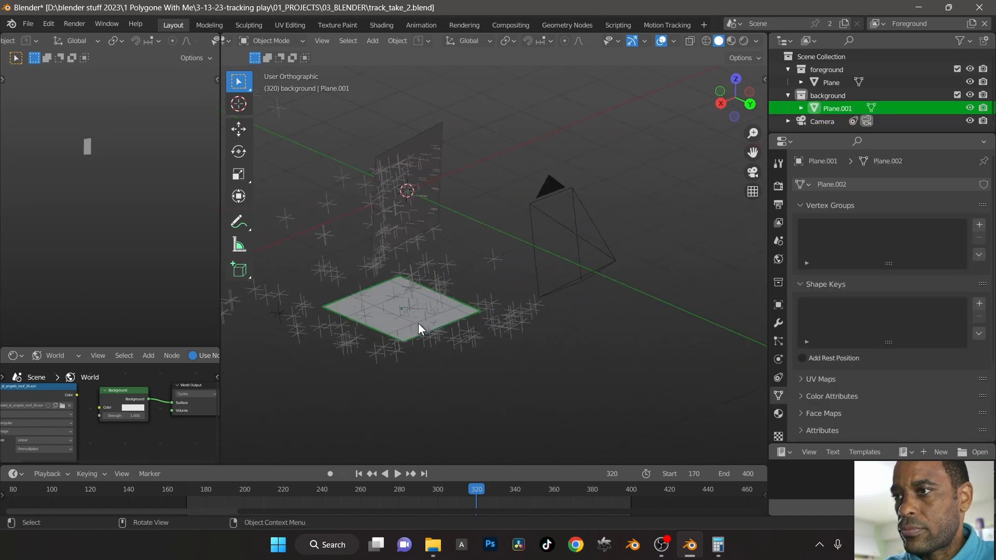
key(x)
click(451, 351)
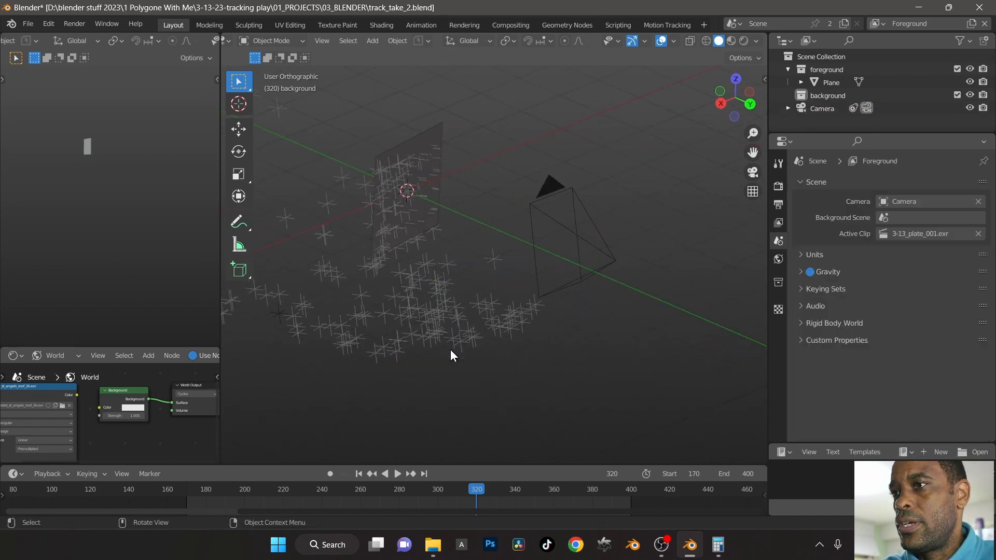
In the Motion Tracking workspace, select all the clip's tracks and convert their 3D markers to a mesh
middle_drag(451, 350, 431, 346)
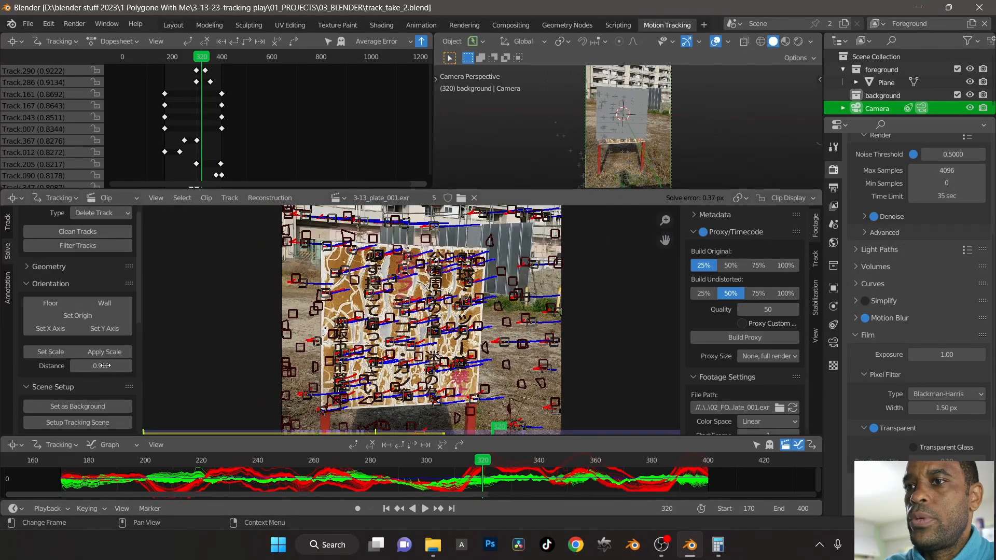
click(24, 263)
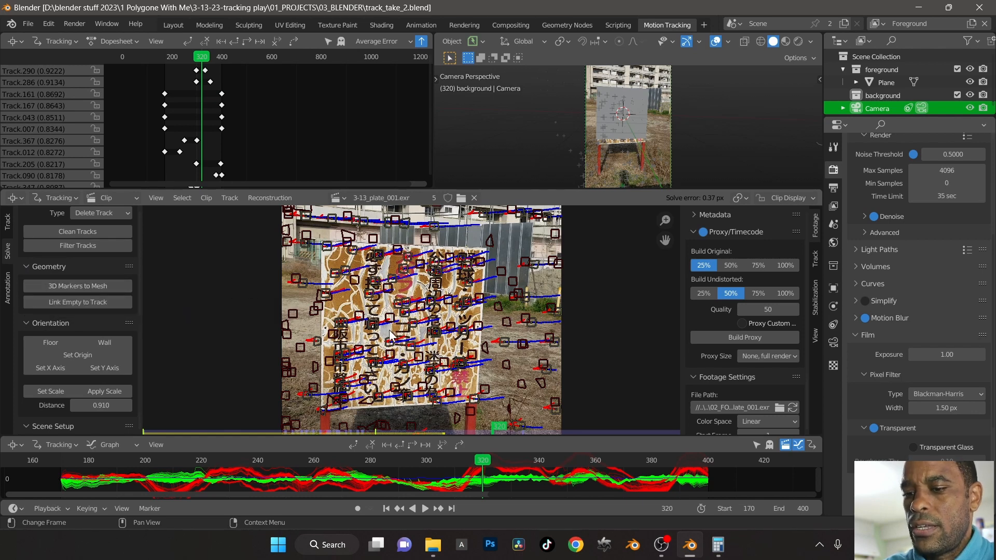
key(a)
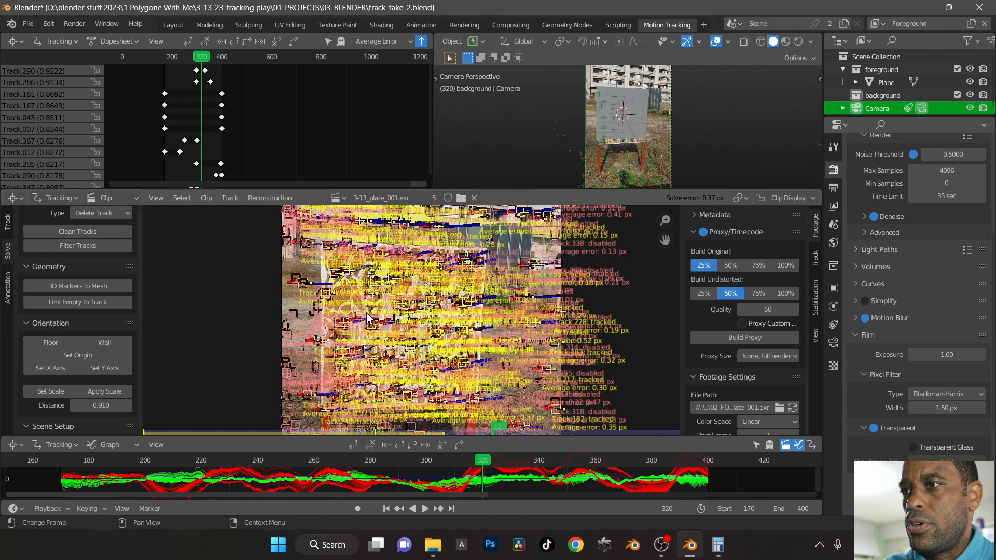
click(59, 290)
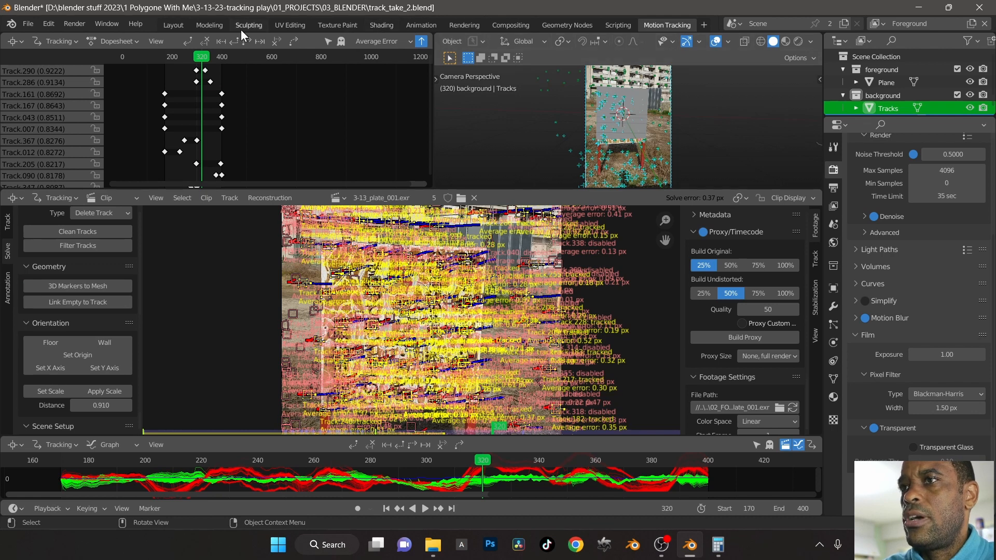
Examine the Tracks mesh's points around the sign and ground in the Layout workspace, ending in Object Mode with nothing selected
click(173, 25)
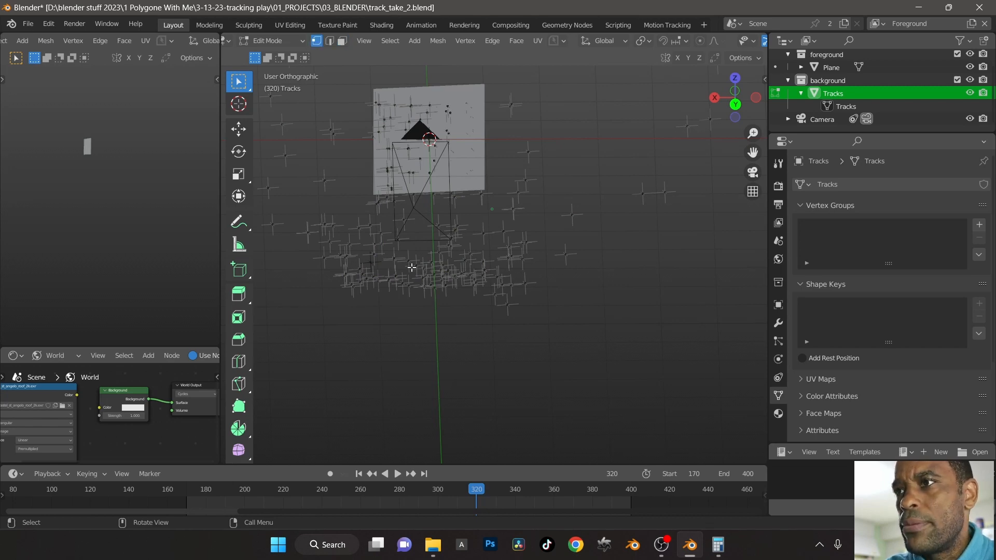
middle_drag(411, 267, 518, 296)
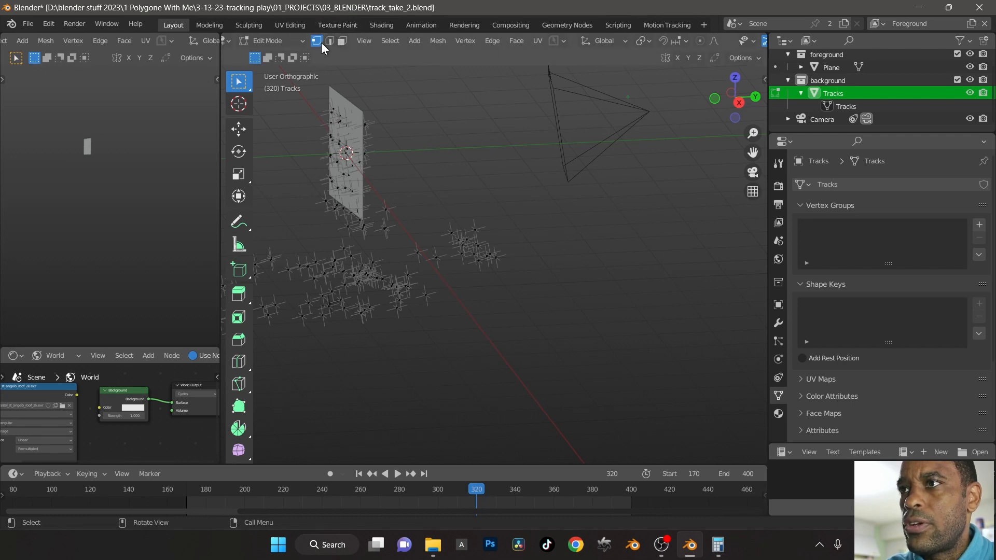
shift+middle_drag(386, 331, 451, 325)
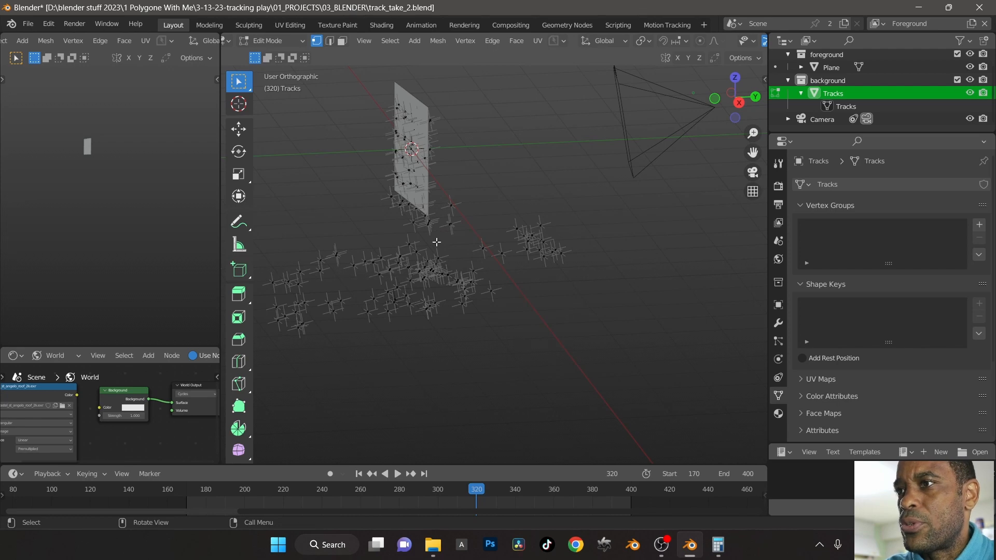
key(ctrl+Tab)
click(443, 177)
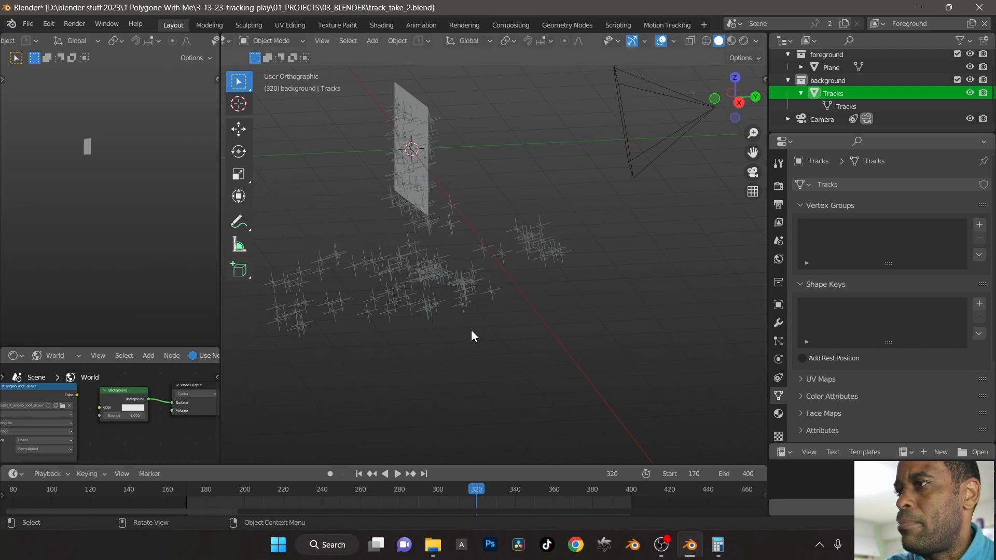
scroll(443, 283, down, 1)
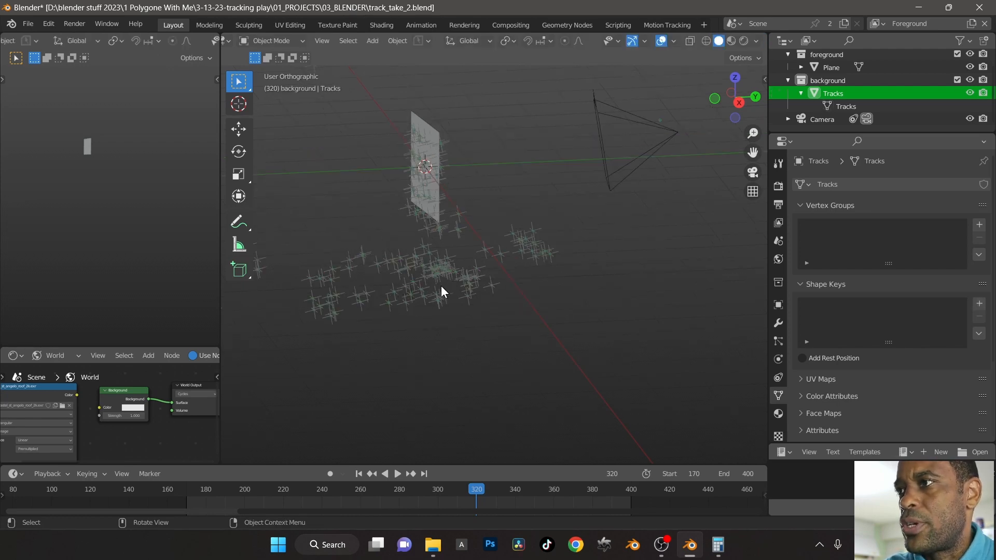
click(599, 340)
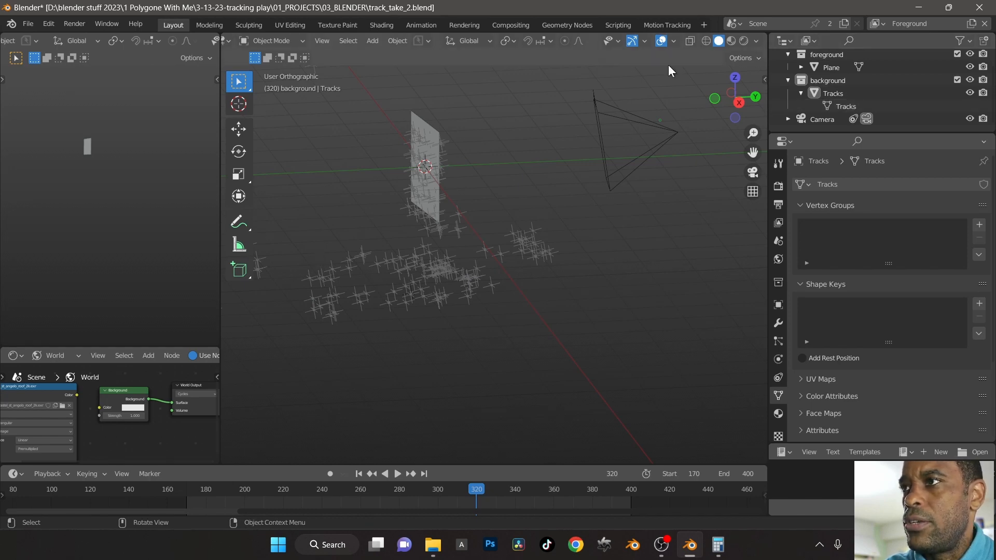
Open the Tracks mesh in Edit Mode with vertex selection and save the file
click(830, 95)
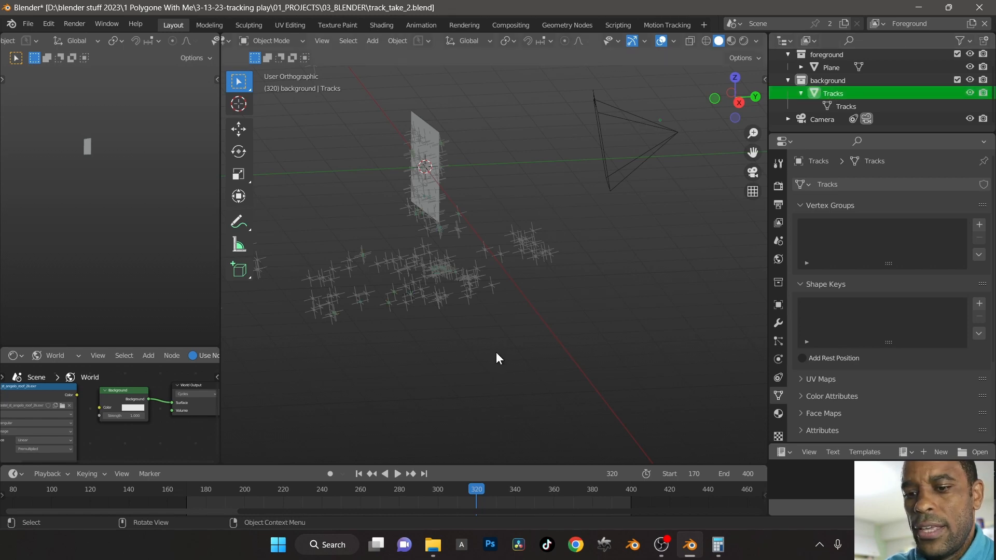
key(Tab)
click(497, 276)
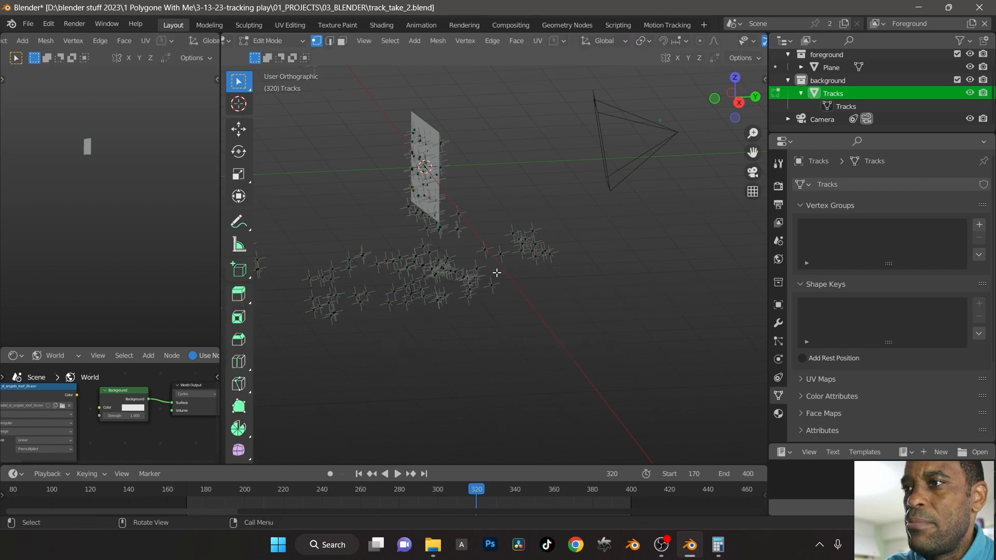
key(Tab)
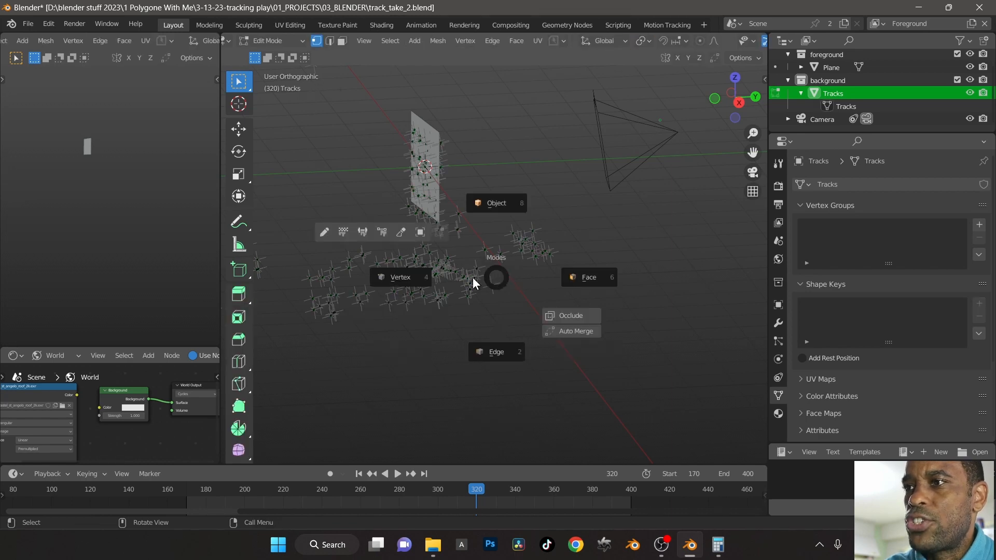
click(397, 280)
key(ctrl+s)
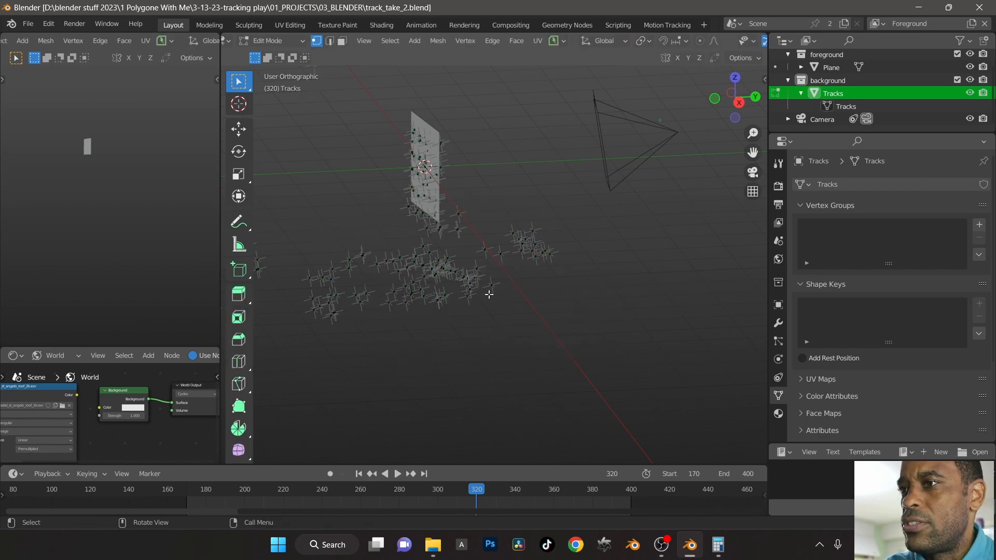
Select the outermost ground points of the Tracks mesh around the sign and fill a face between them
scroll(415, 288, up, 4)
middle_drag(452, 322, 612, 266)
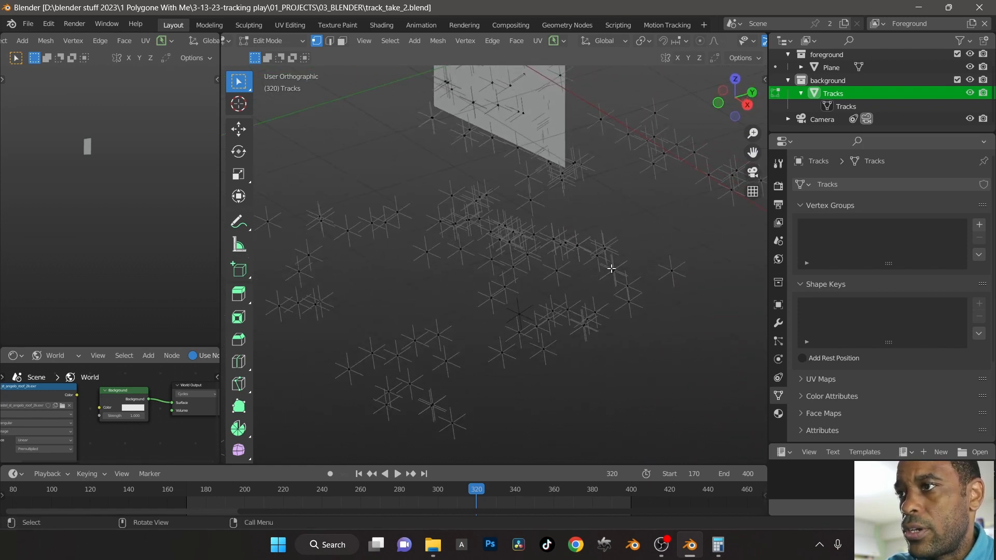
click(670, 273)
middle_drag(556, 347, 420, 336)
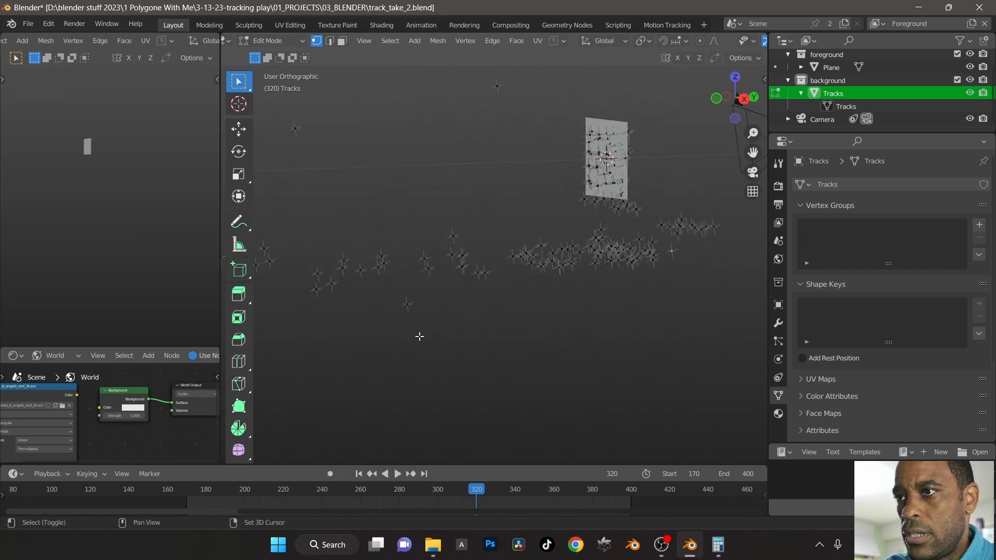
middle_drag(356, 315, 532, 347)
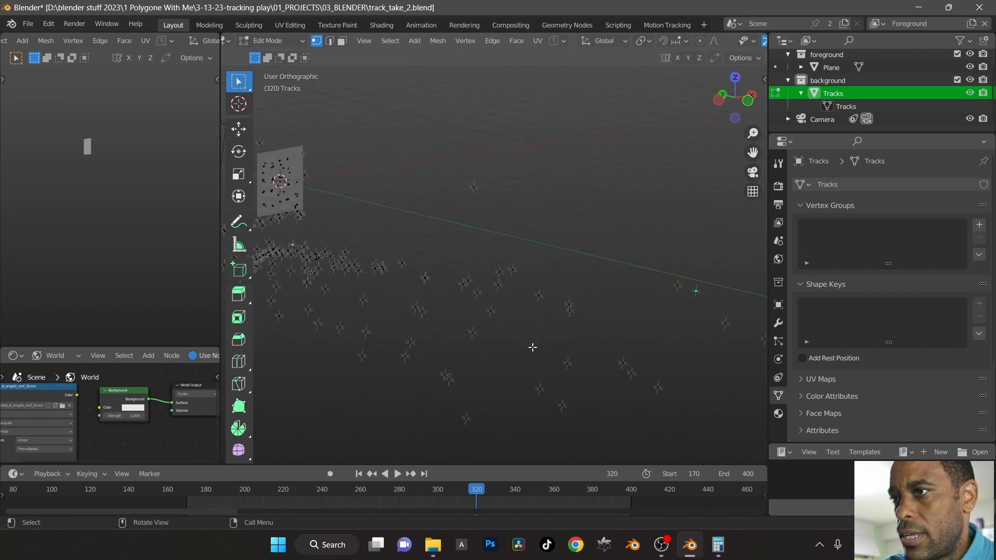
middle_drag(407, 371, 393, 251)
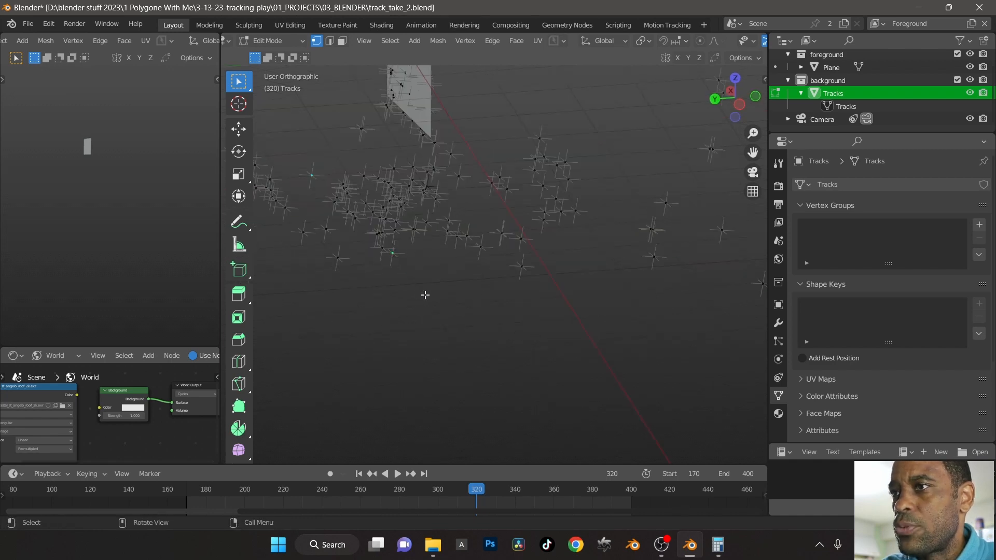
middle_drag(423, 294, 630, 310)
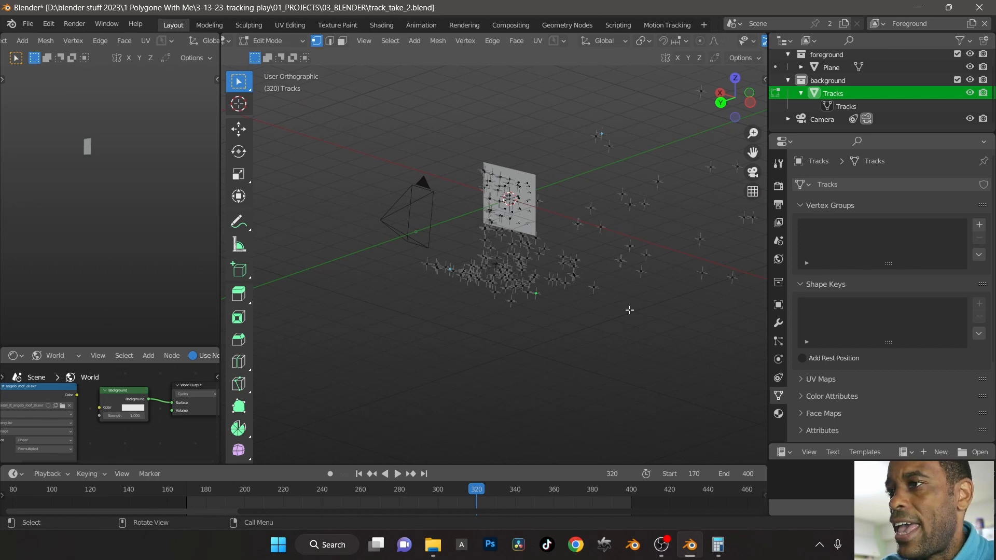
key(f)
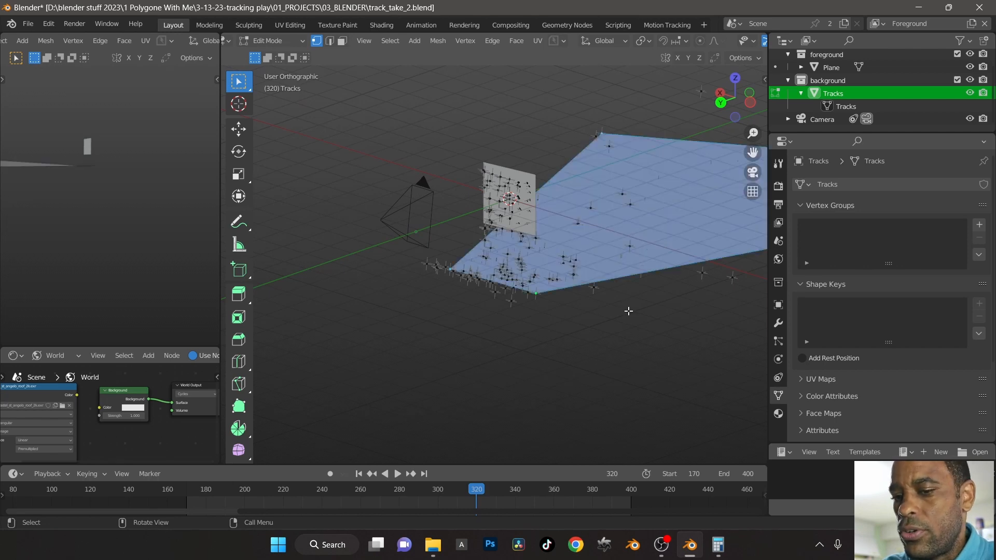
Return the Tracks mesh to Object Mode and show the ground face through the camera in rendered shading
key(ctrl+Tab)
click(628, 237)
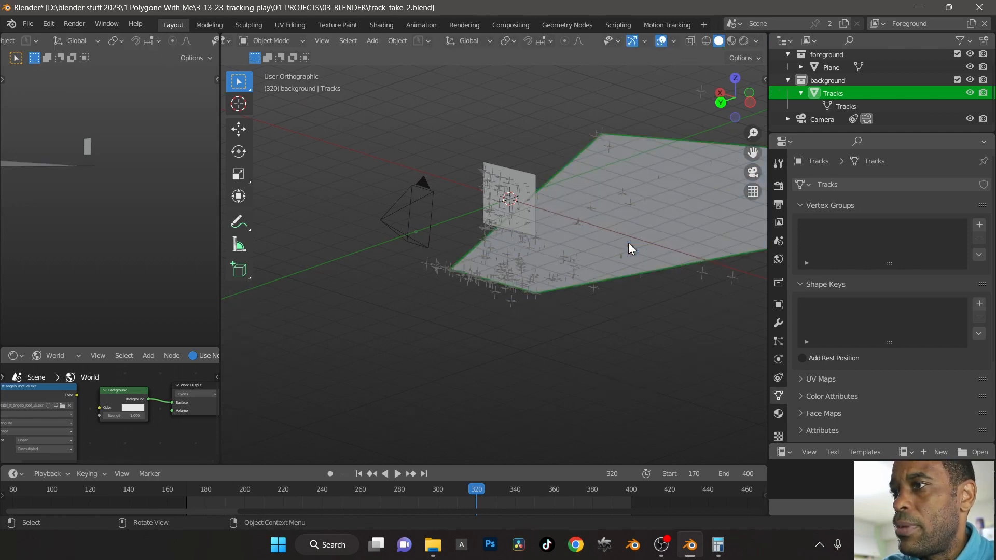
middle_drag(628, 243, 451, 315)
key(KP_0)
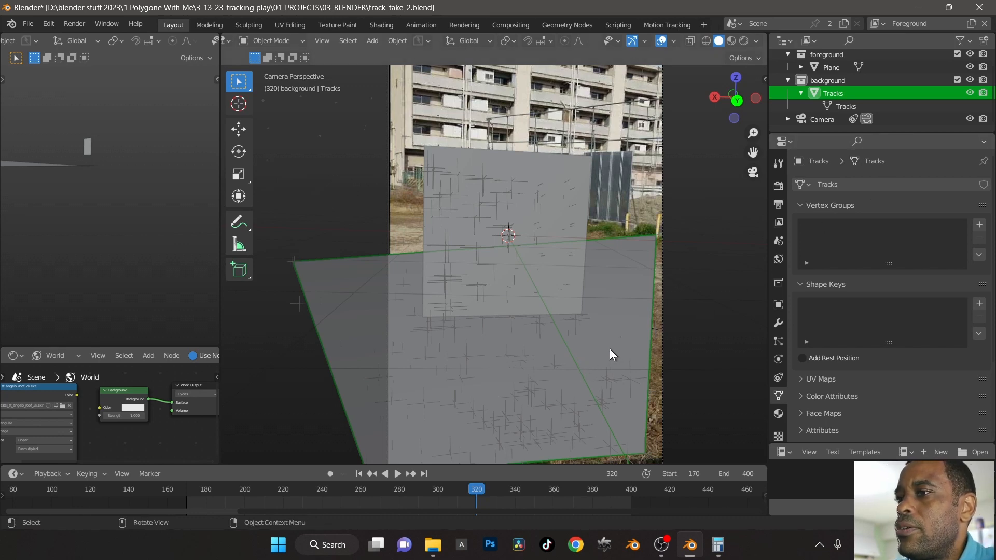
click(744, 42)
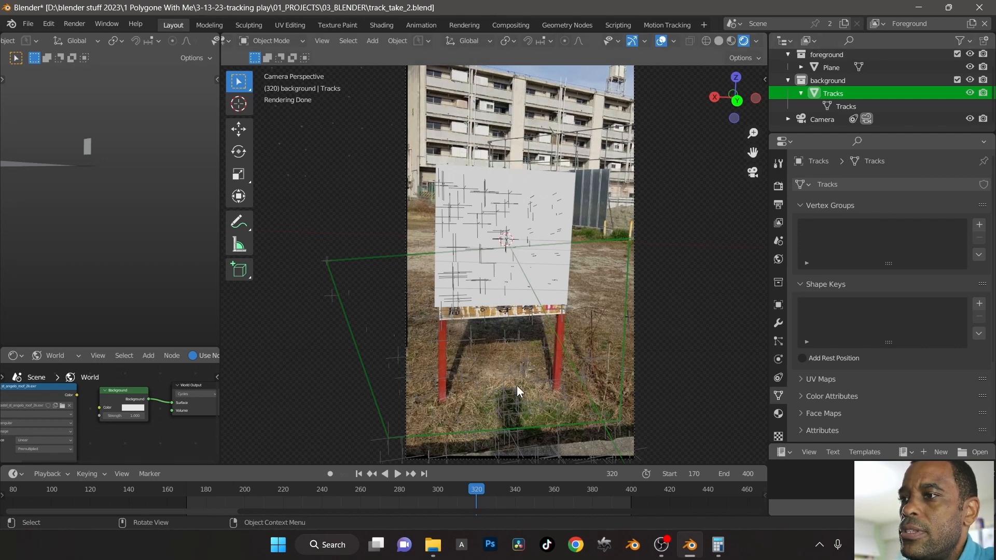
In the Background view layer, make the Tracks ground mesh a shadow catcher and save the file
click(876, 23)
click(781, 56)
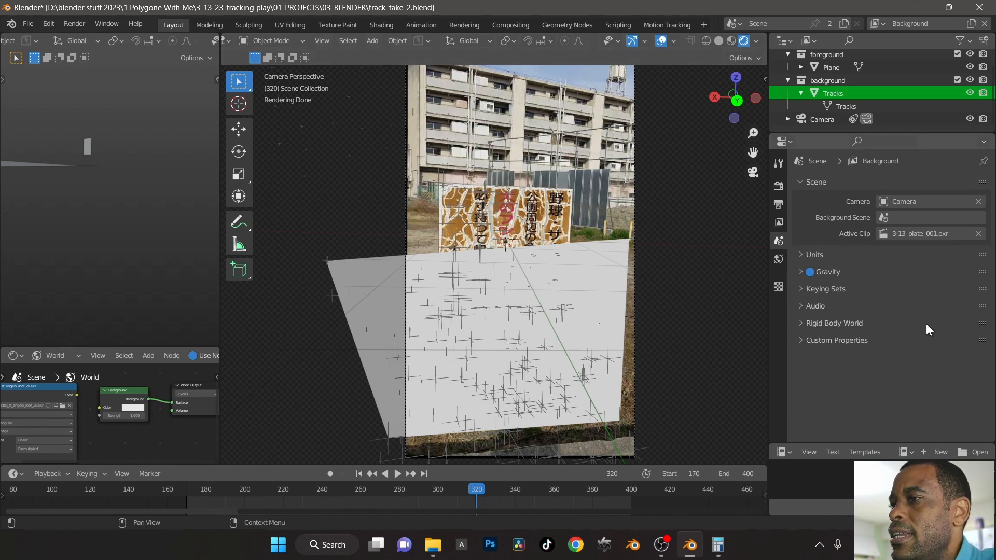
click(379, 332)
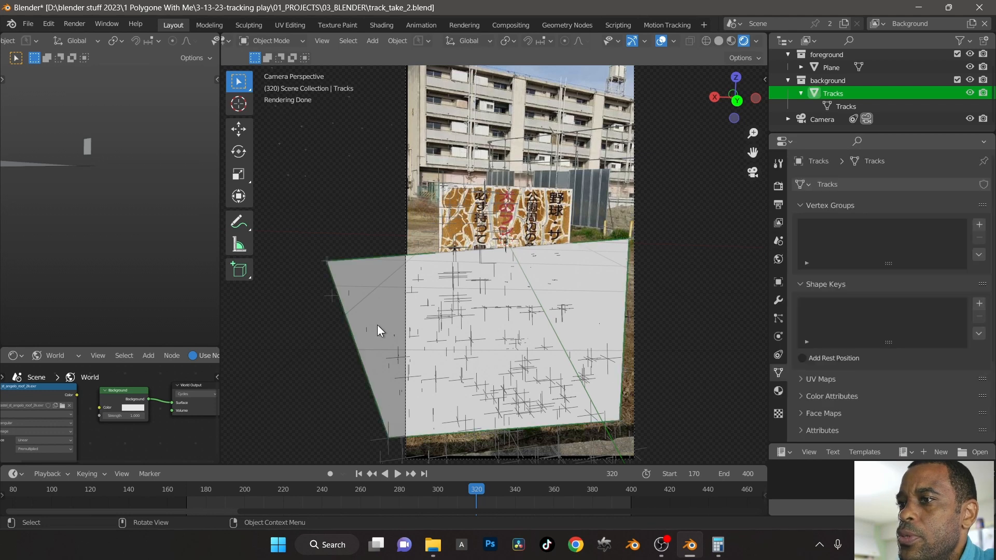
click(778, 282)
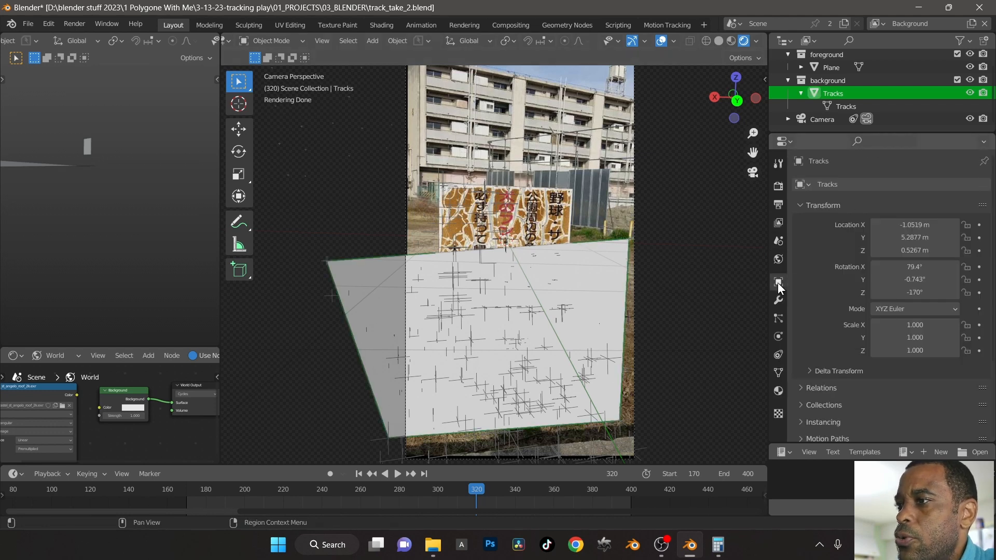
scroll(830, 312, down, 3)
scroll(819, 337, down, 2)
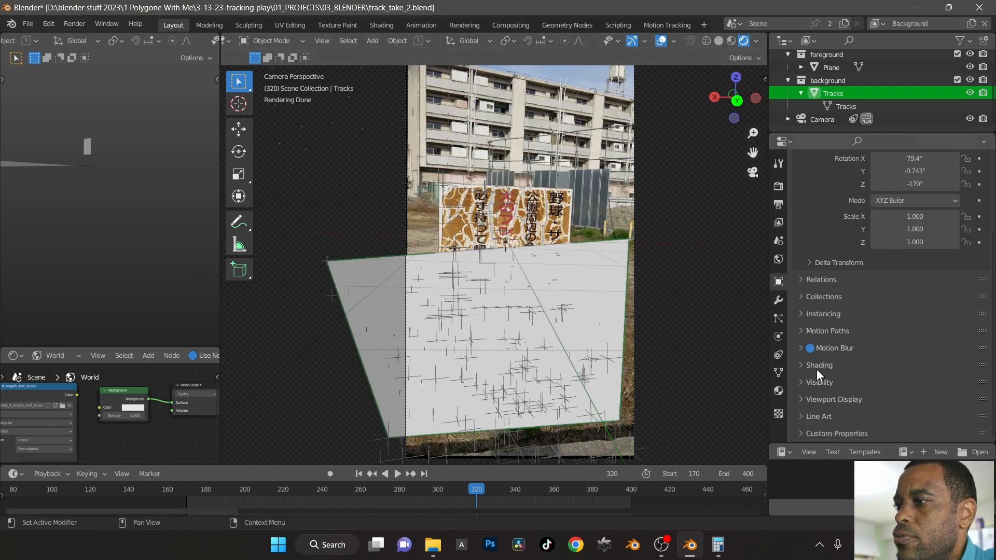
click(808, 381)
scroll(807, 369, down, 4)
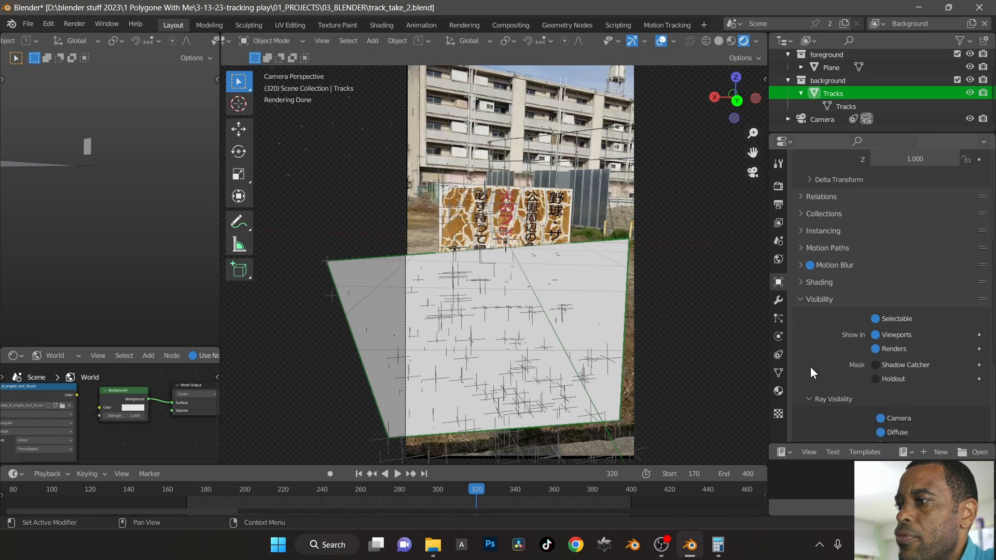
click(876, 365)
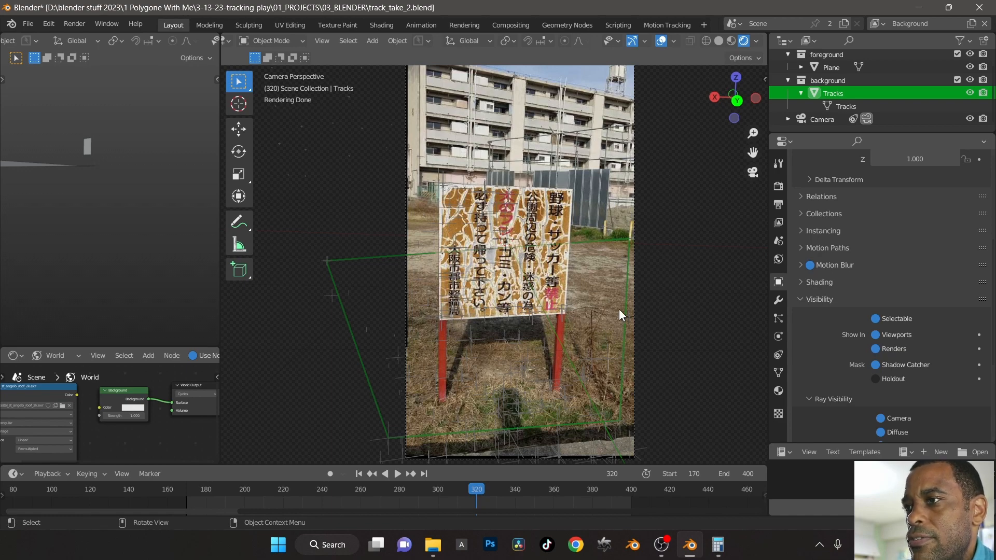
key(ctrl+s)
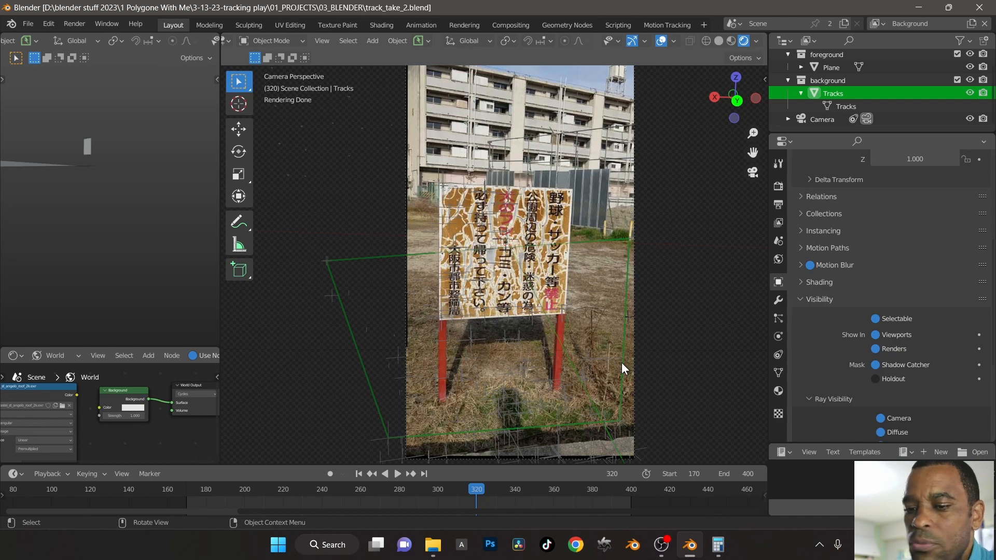
In Edit Mode with face selection, widen the ground face along global X so it extends past the camera frame
key(ctrl+Tab)
click(615, 295)
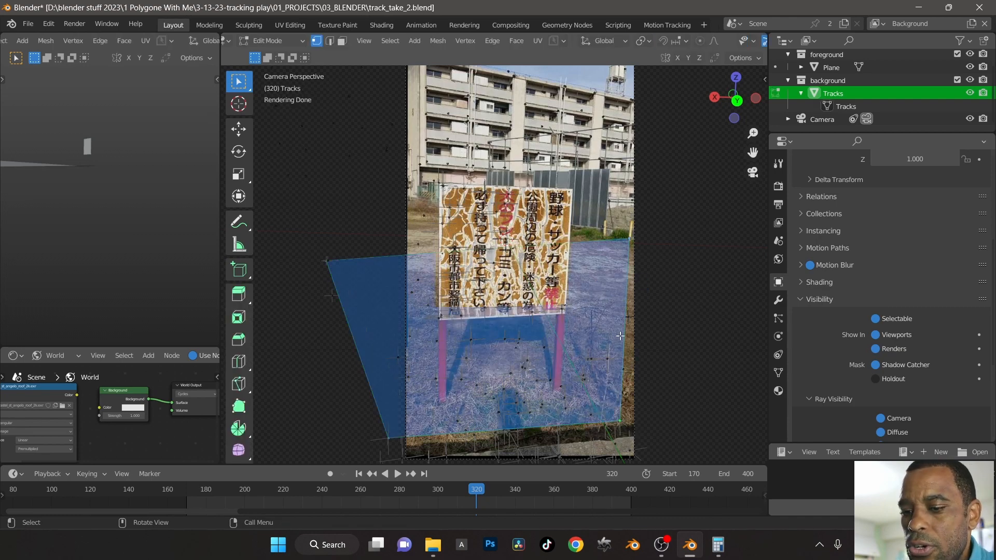
key(a)
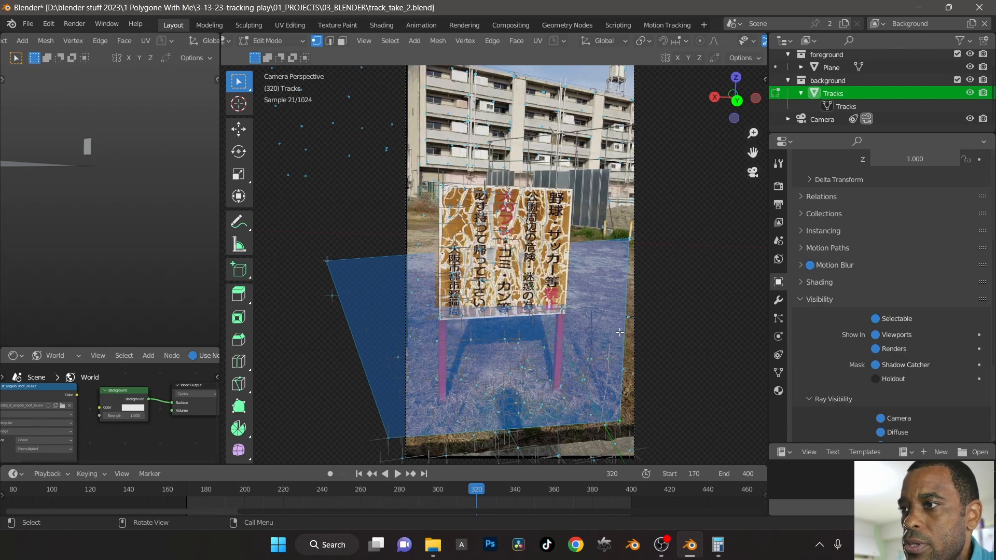
key(alt+a)
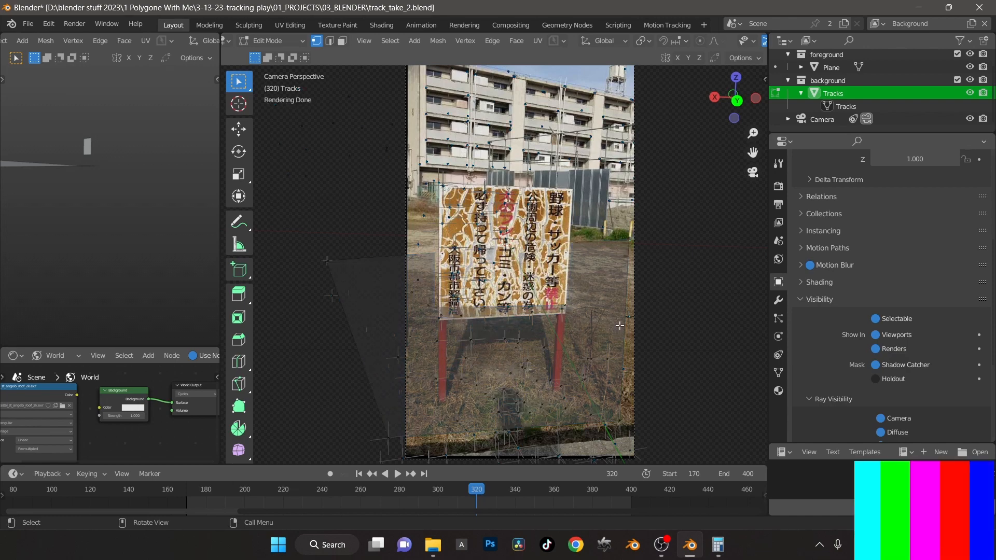
key(Tab)
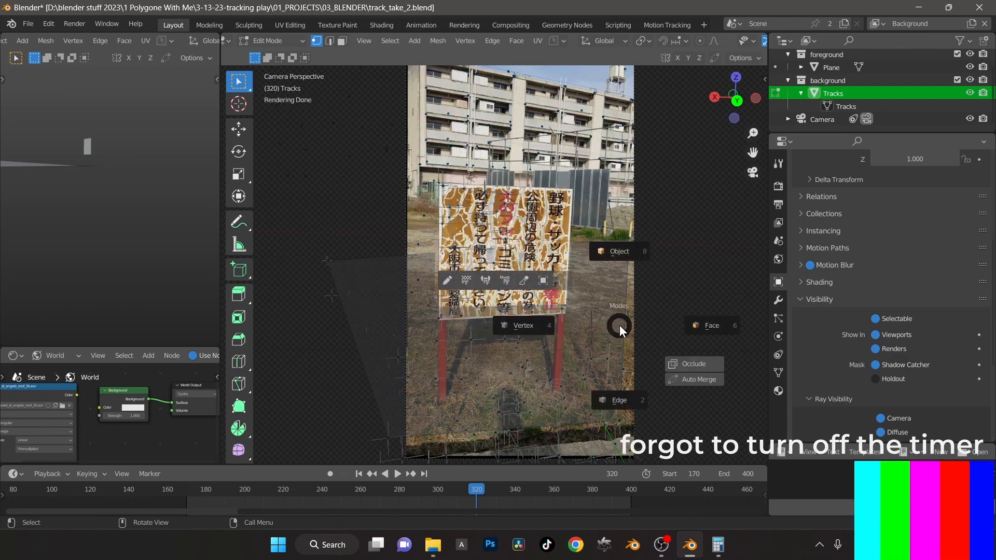
click(711, 334)
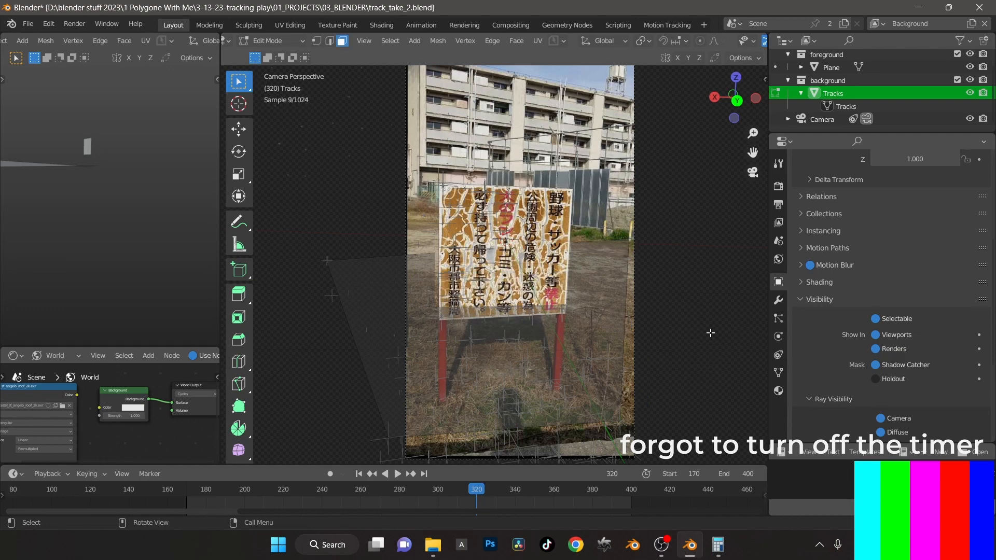
click(608, 288)
key(s)
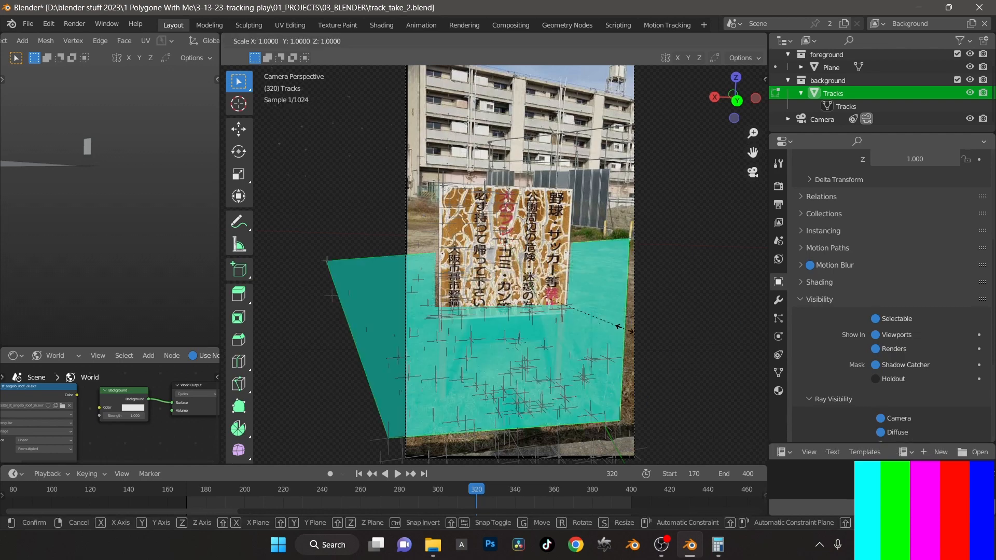
key(x)
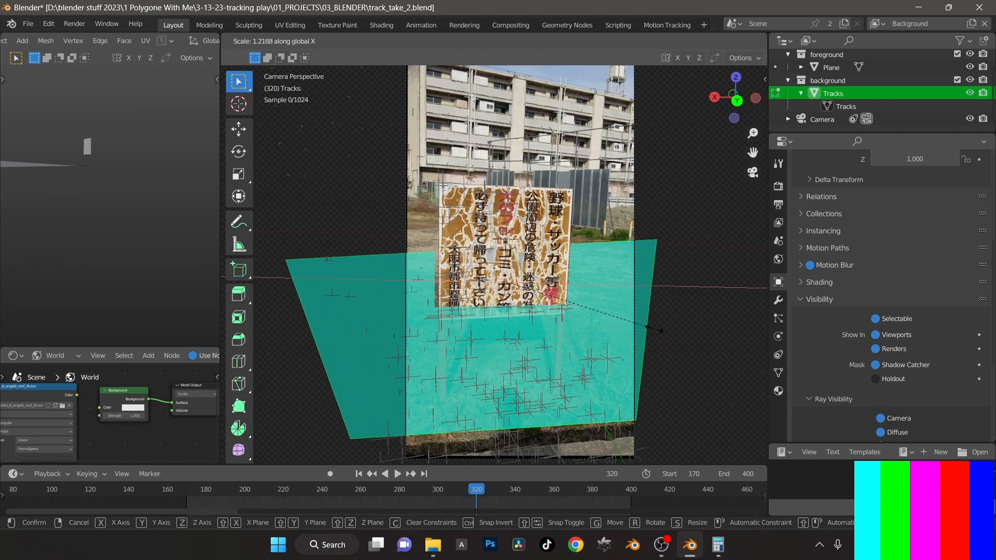
click(604, 403)
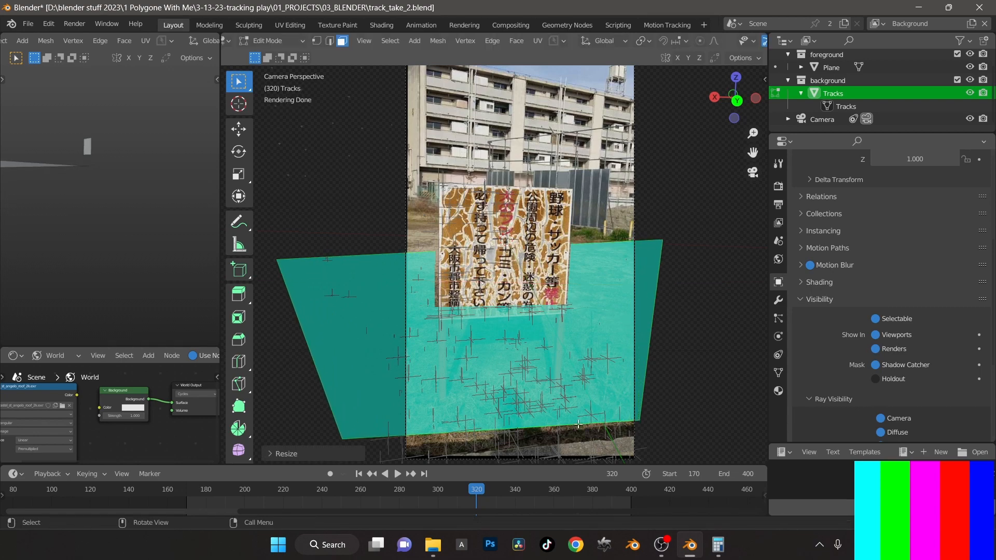
Scale the ground face along global Y by about 1.03 and inspect its level against the track points
key(s)
key(y)
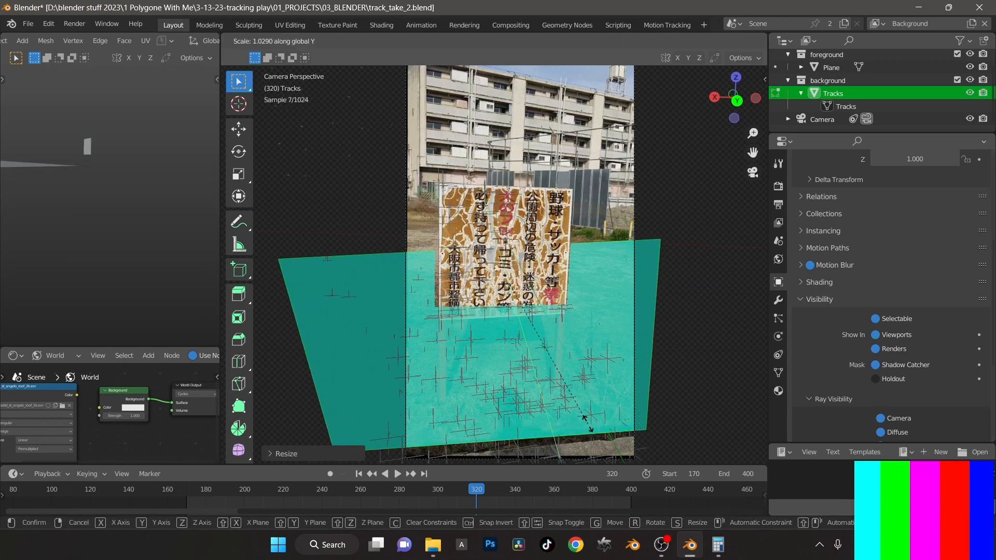
click(588, 424)
middle_drag(588, 424, 543, 269)
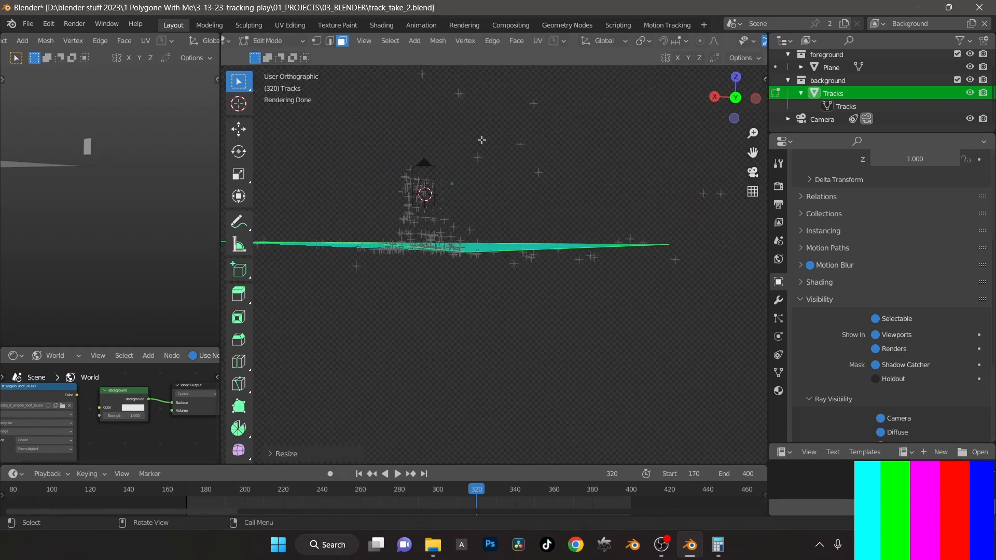
middle_drag(721, 225, 457, 208)
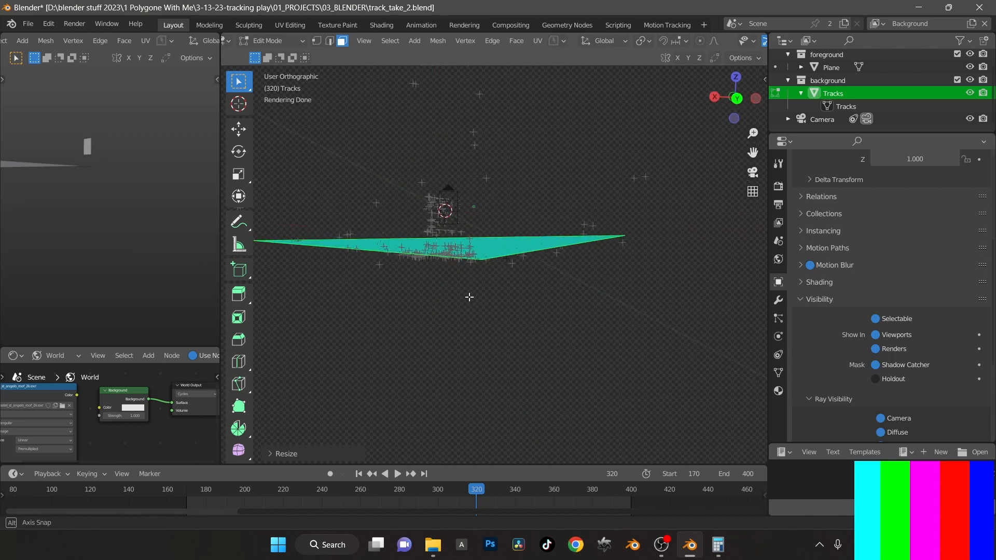
mouse_move(469, 293)
middle_down()
mouse_move(521, 291)
mouse_move(405, 291)
mouse_move(413, 274)
mouse_move(668, 348)
middle_up()
shift+middle_drag(491, 324, 643, 334)
mouse_move(535, 332)
shift+middle_down()
mouse_move(589, 370)
mouse_move(631, 363)
mouse_move(570, 372)
mouse_move(590, 350)
mouse_move(549, 291)
mouse_move(574, 289)
mouse_move(591, 316)
mouse_move(645, 325)
mouse_move(629, 356)
mouse_move(552, 269)
shift+middle_up()
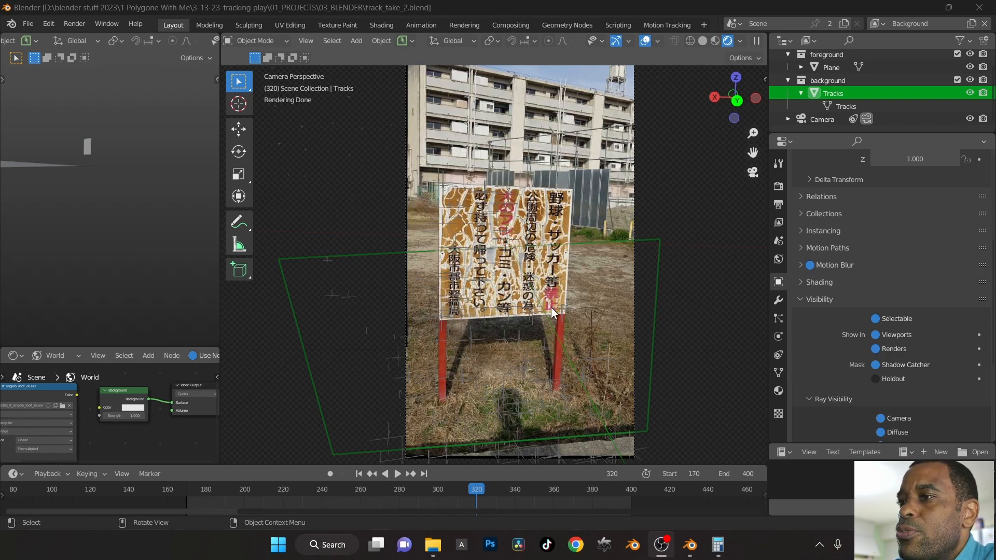
Switch to the Foreground view layer and set the World background strength to 0
scroll(566, 324, down, 1)
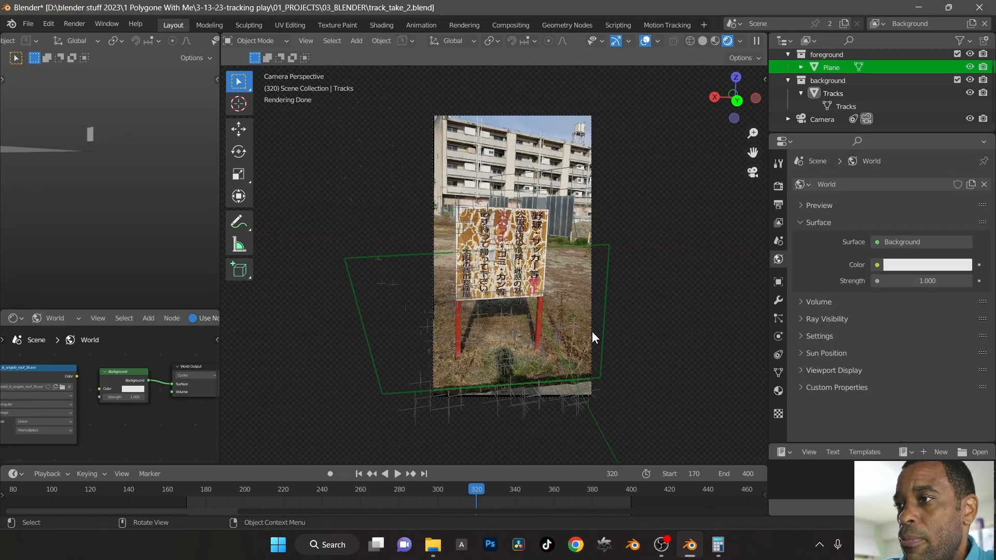
click(837, 83)
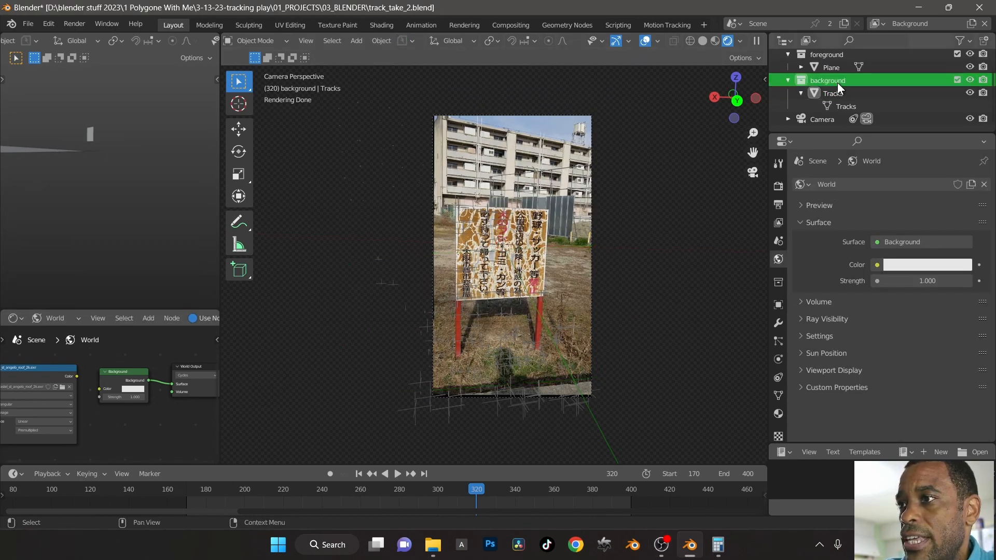
click(830, 56)
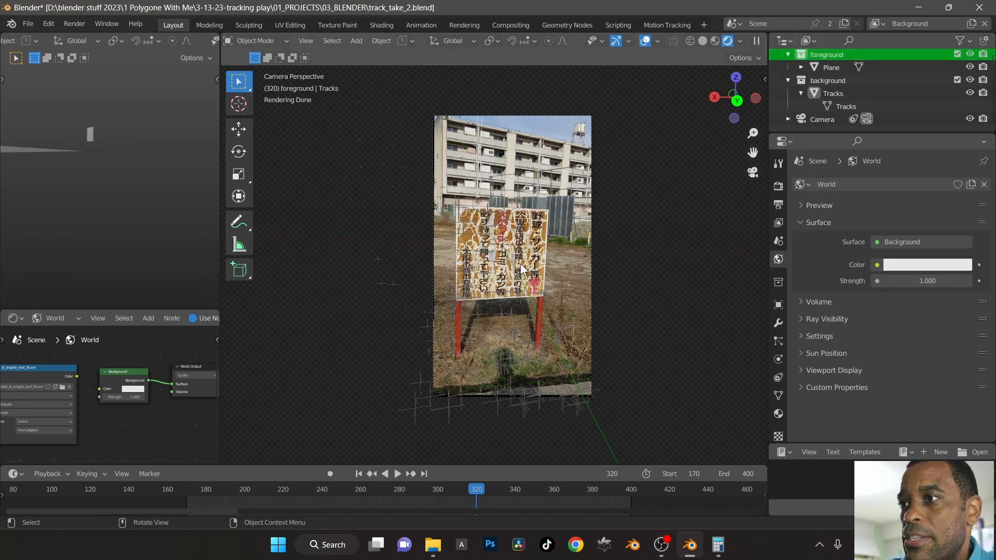
click(874, 23)
click(806, 43)
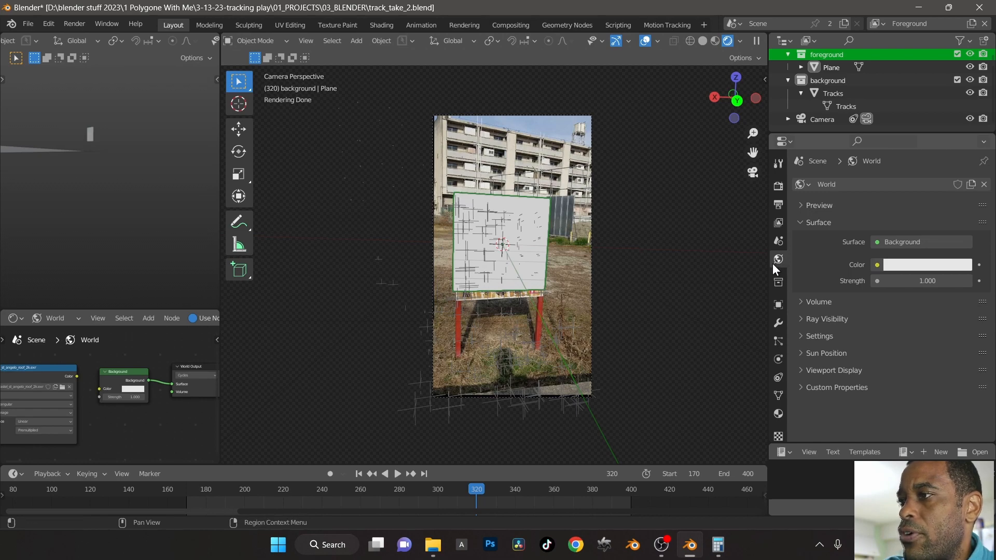
click(922, 281)
text(1.00)
key(Return)
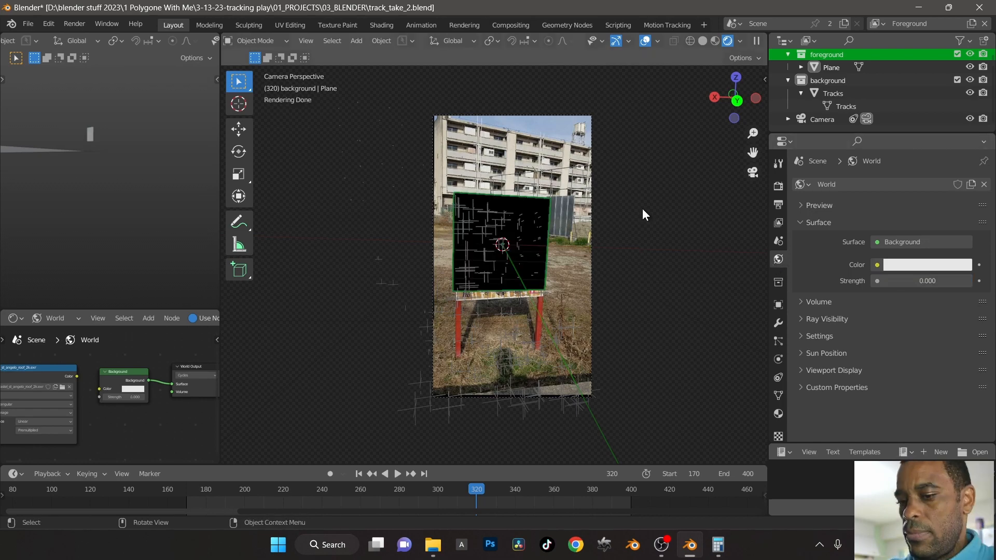
Add a Sun light to the scene
key(shift+a)
mouse_move(555, 218)
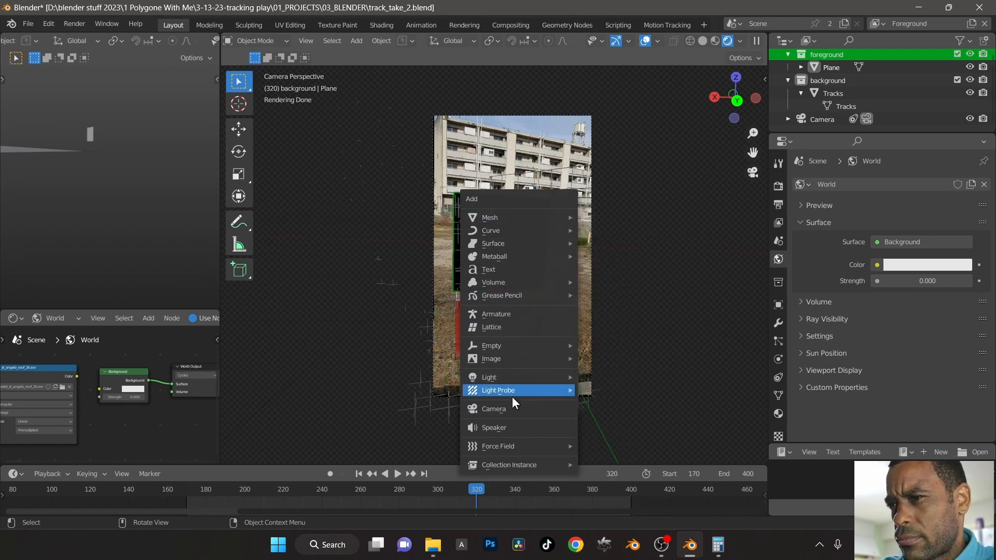
mouse_move(517, 378)
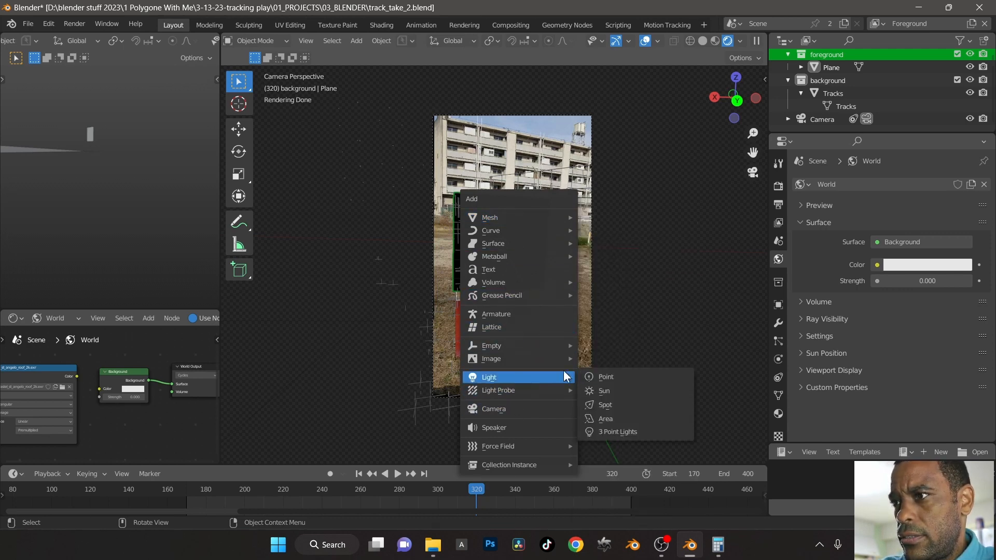
click(634, 391)
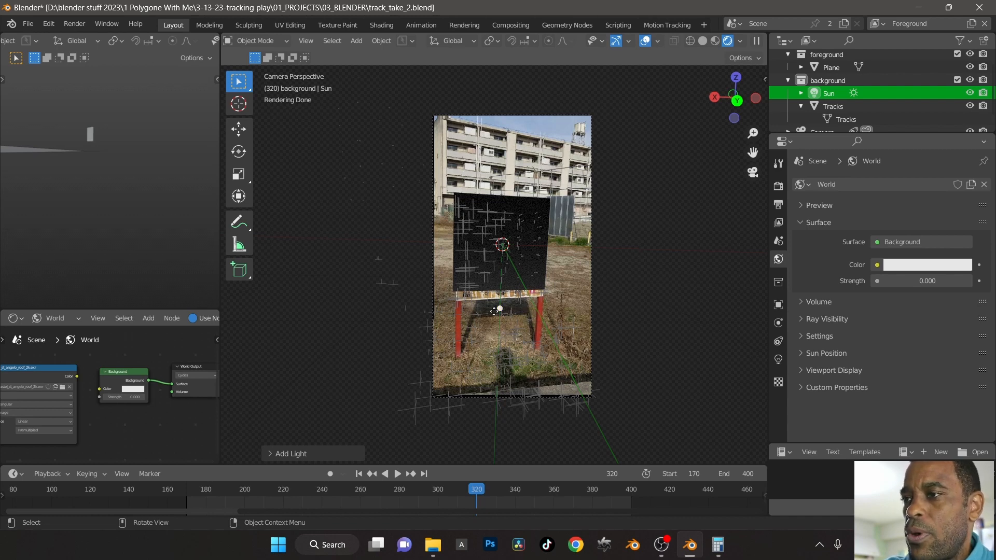
Switch the viewport to solid shading, leave the camera view, and select the sign plane
key(z)
click(487, 233)
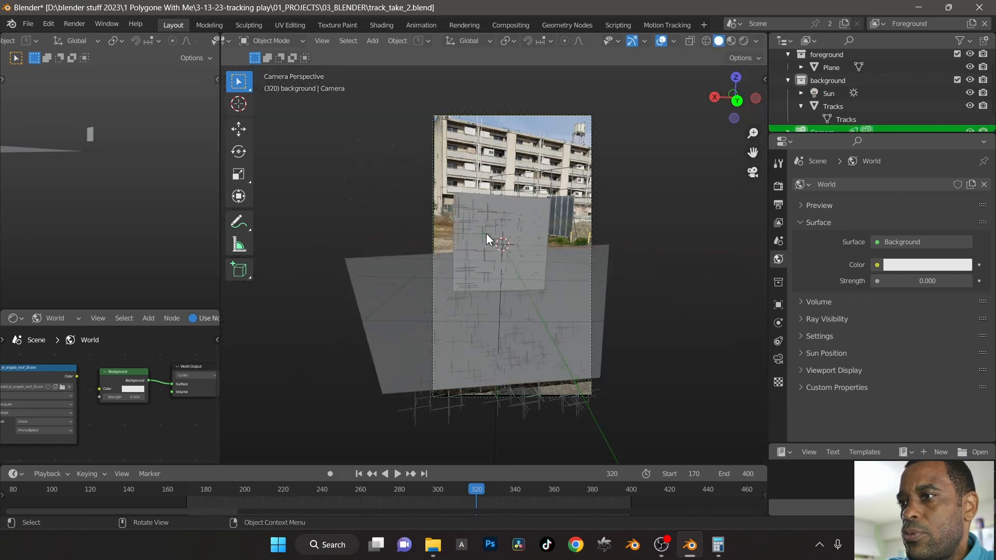
middle_drag(499, 264, 483, 238)
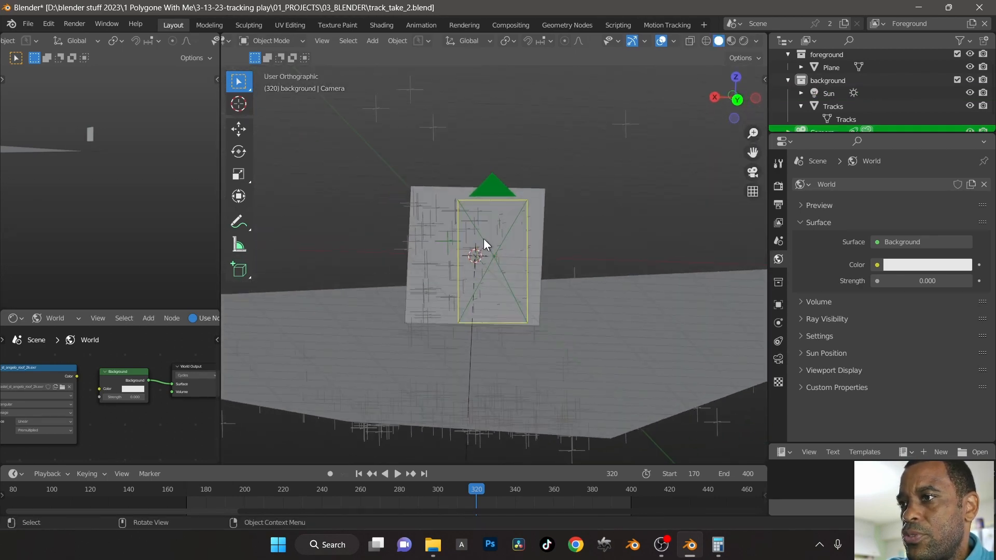
click(537, 210)
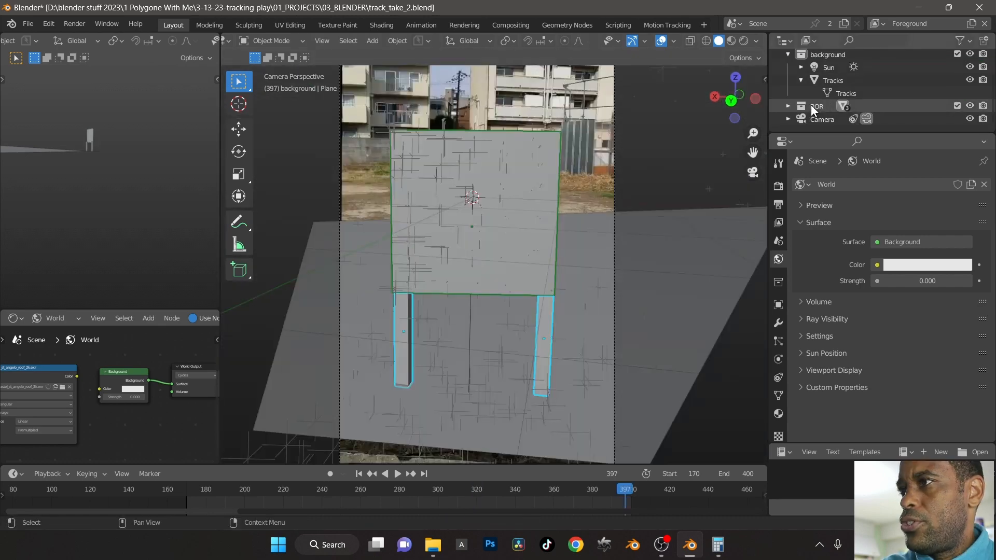
Nest the BOR collection inside the background collection, save the file, and switch to the Background view layer
drag(812, 104, 827, 87)
key(ctrl+s)
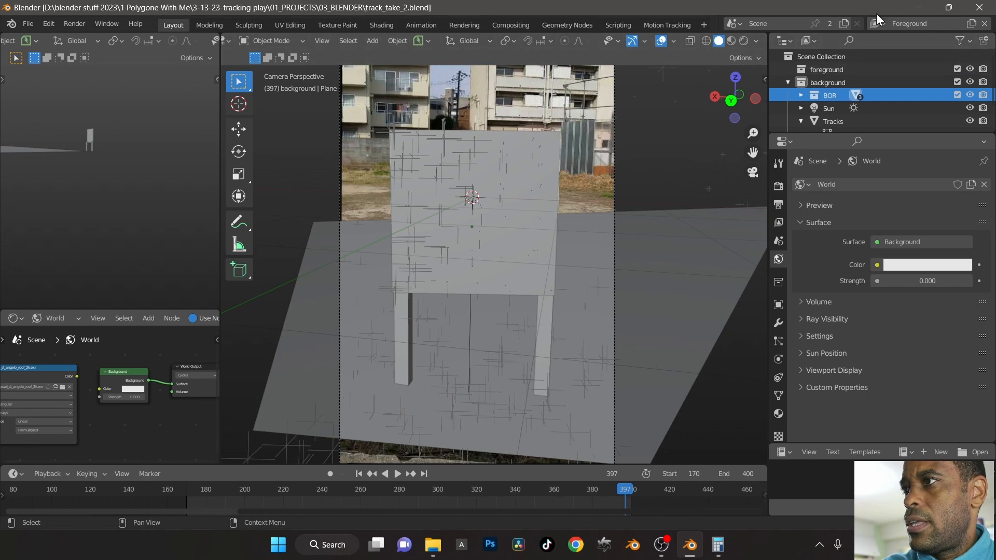
click(878, 23)
click(748, 56)
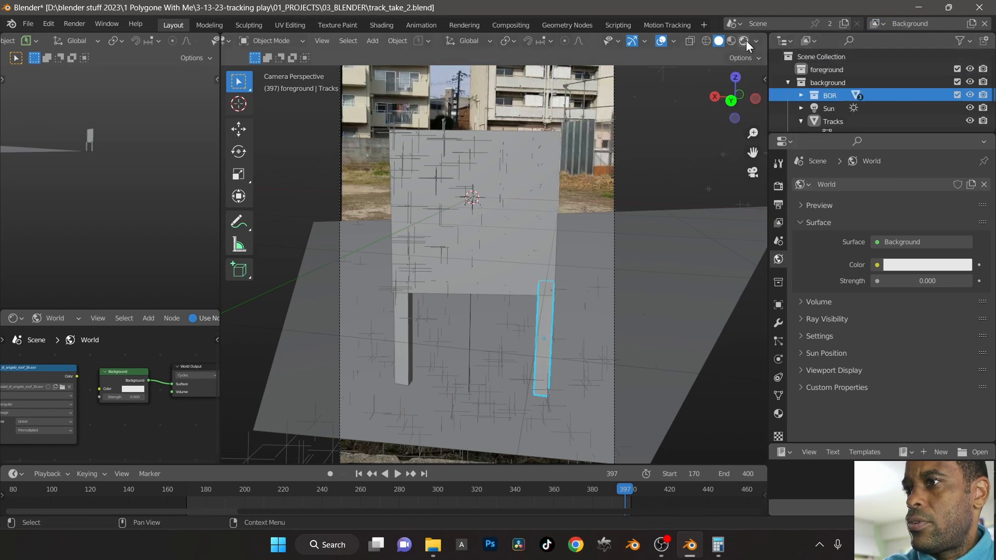
Preview the sign in rendered shading and move the BOR collection from the background collection into the foreground collection
click(745, 41)
click(567, 361)
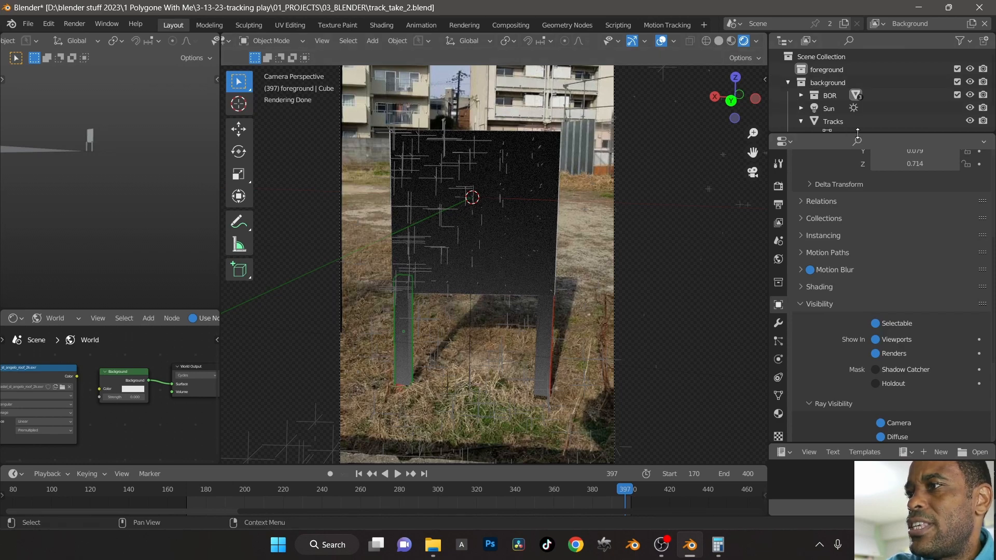
drag(804, 136, 805, 234)
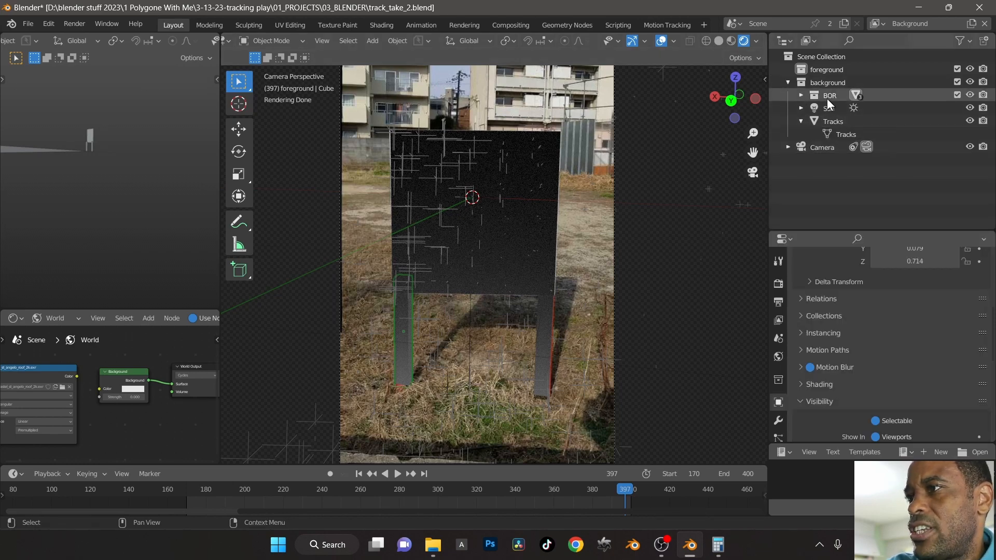
drag(827, 97, 819, 72)
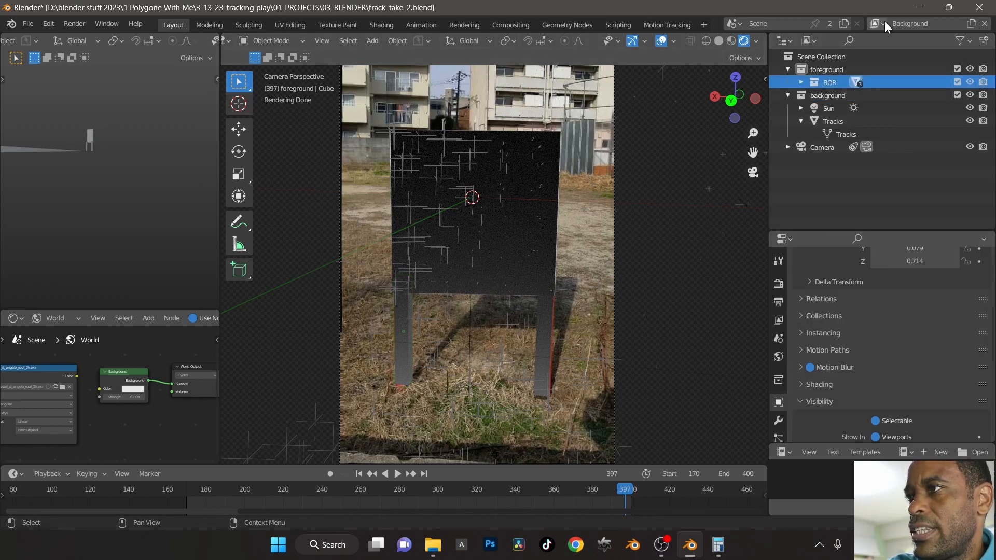
In the Foreground view layer, move the Sun out of the background collection into the Scene Collection, and return to the Background view layer
click(876, 23)
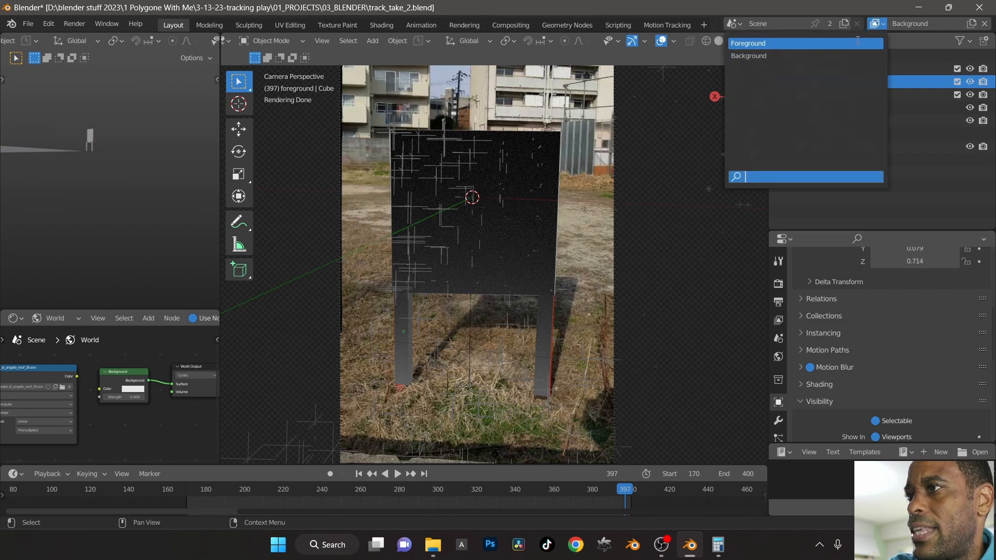
click(856, 41)
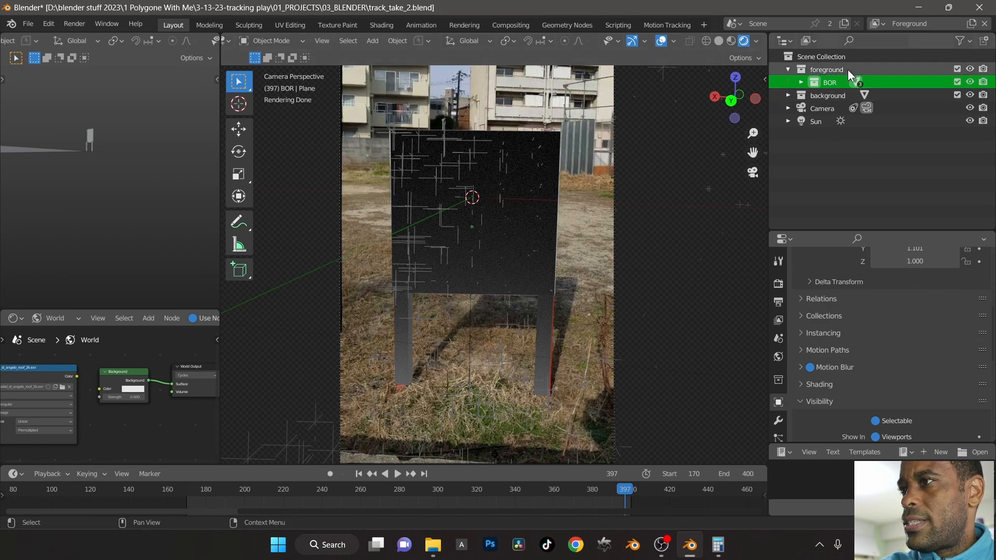
click(876, 23)
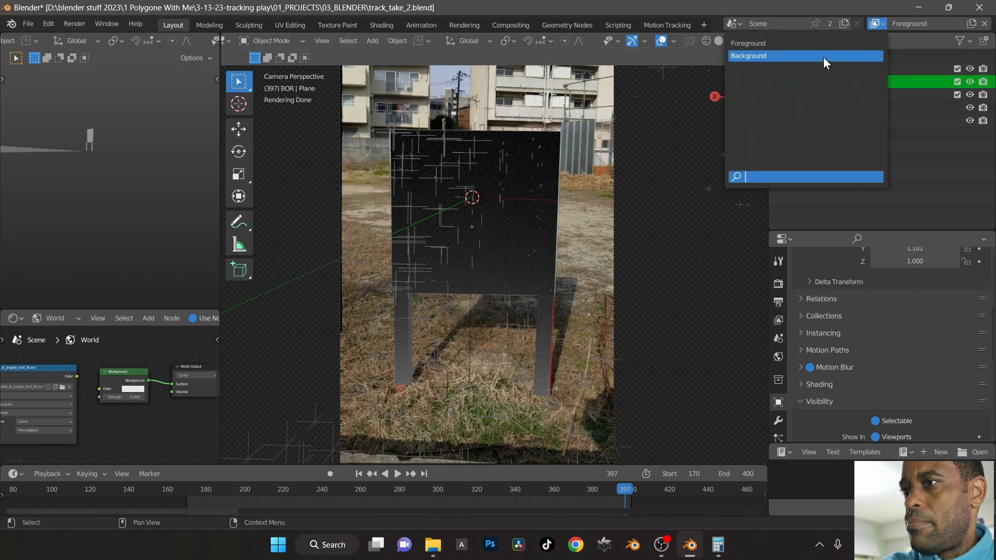
click(823, 56)
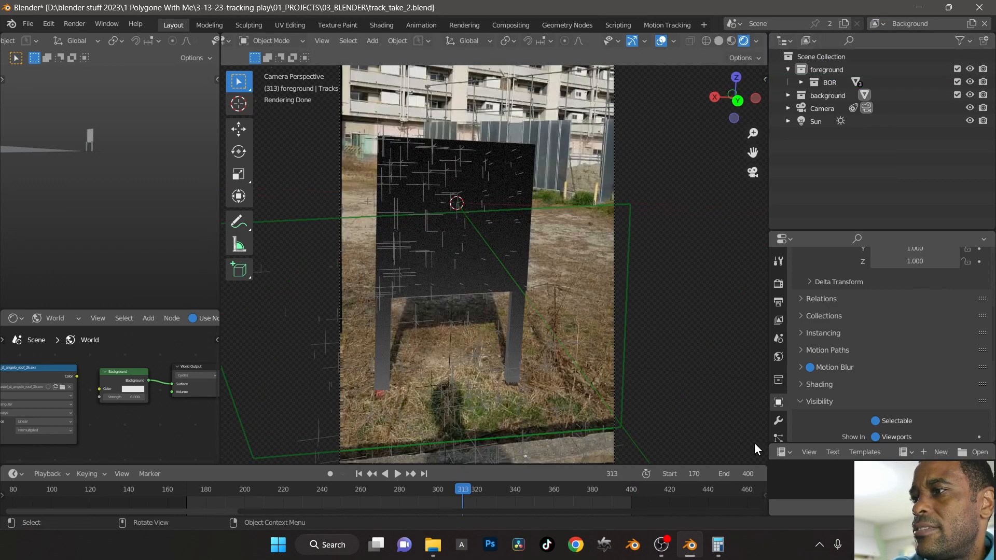
Raise the Sun above the sign and move it along the global Y axis towards the camera side
click(815, 123)
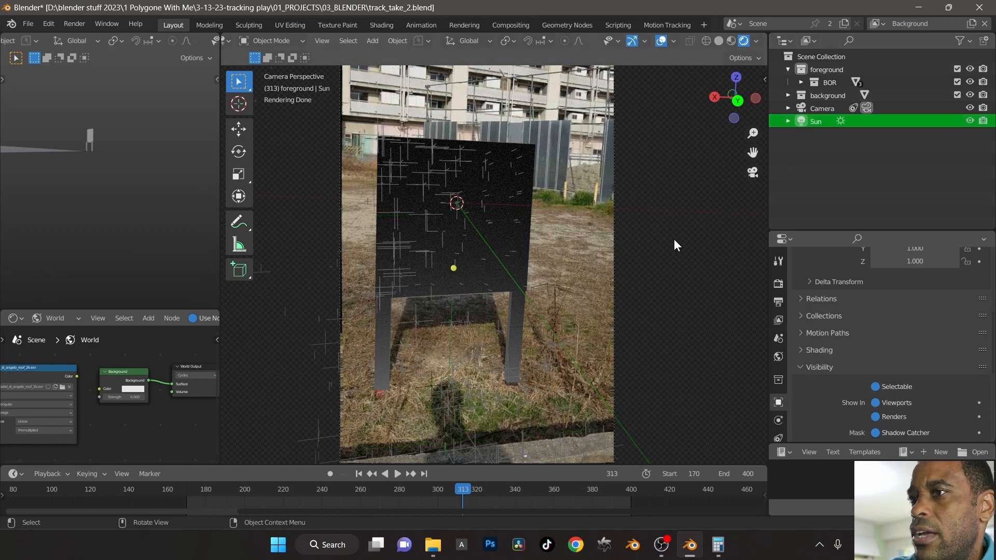
scroll(587, 276, down, 5)
middle_drag(587, 276, 472, 297)
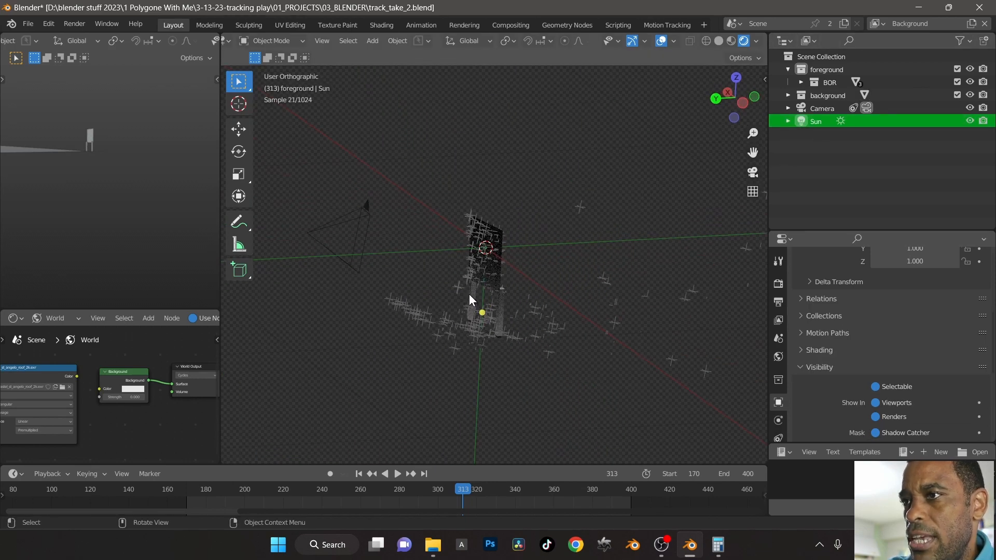
key(g)
click(475, 197)
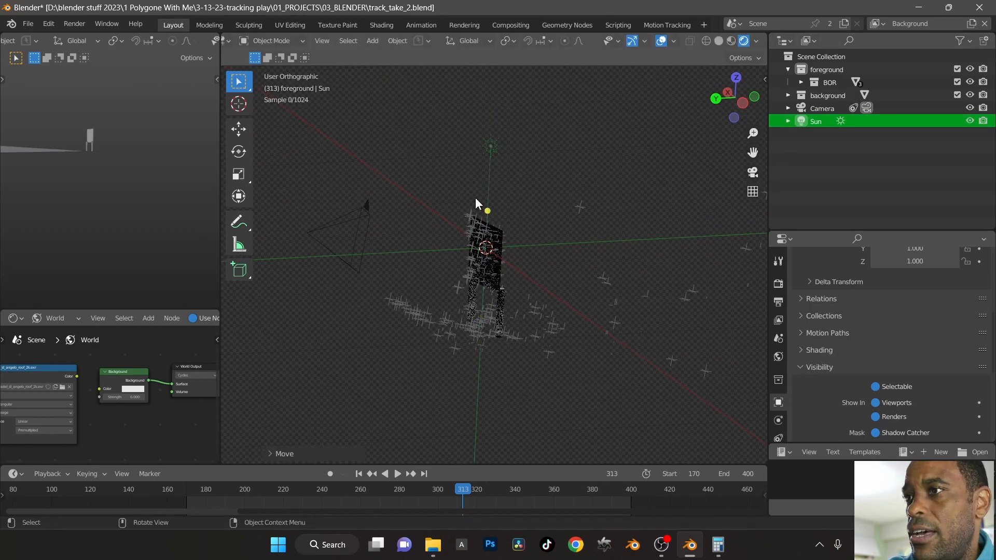
middle_drag(471, 262, 506, 274)
scroll(506, 274, up, 2)
key(g)
key(y)
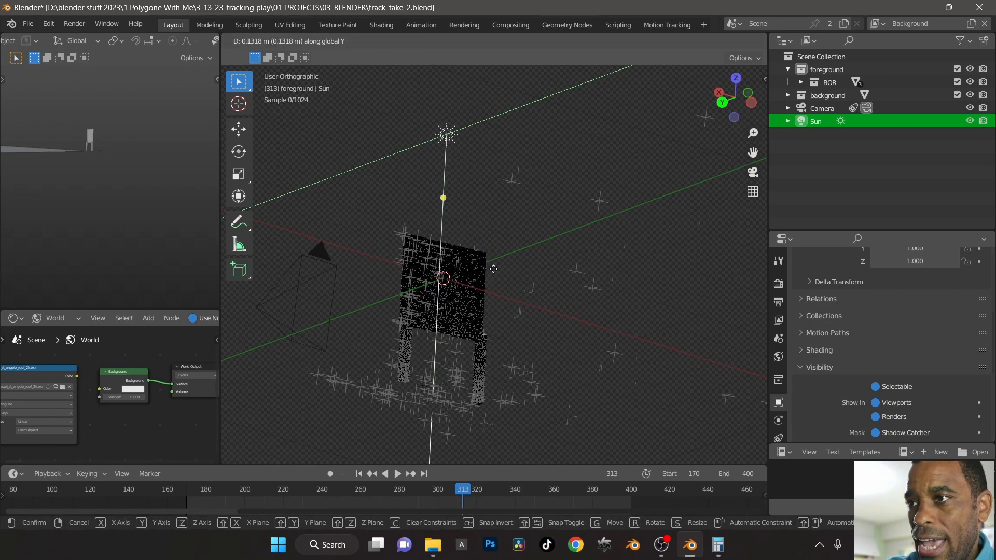
click(319, 336)
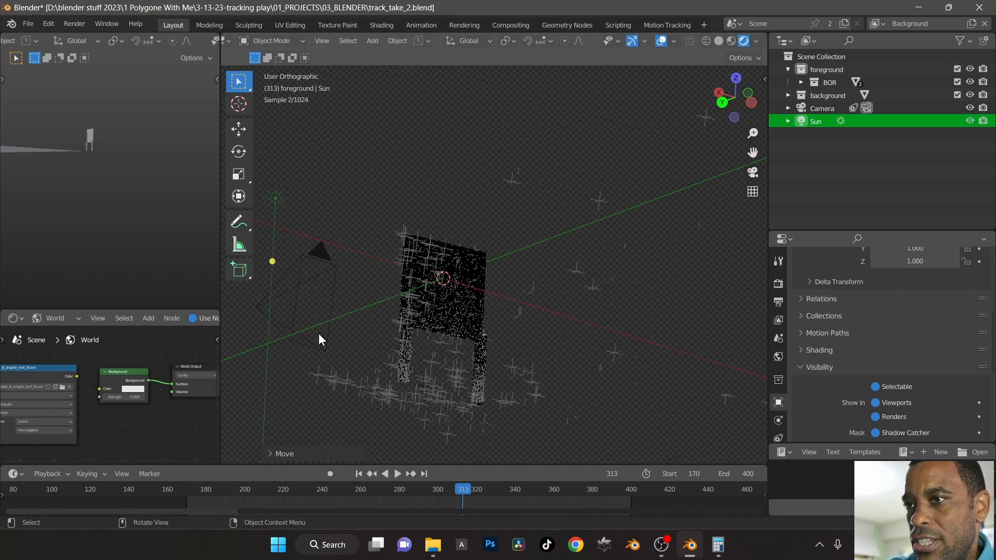
Rotate the Sun by about -66° around the global X axis and check the cast shadow through the camera
middle_drag(319, 334, 416, 320)
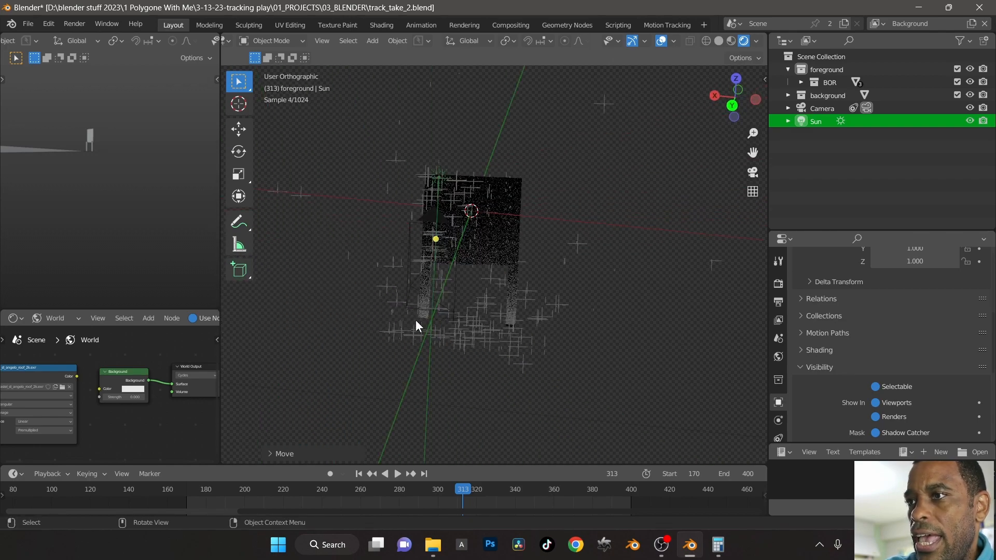
key(r)
key(x)
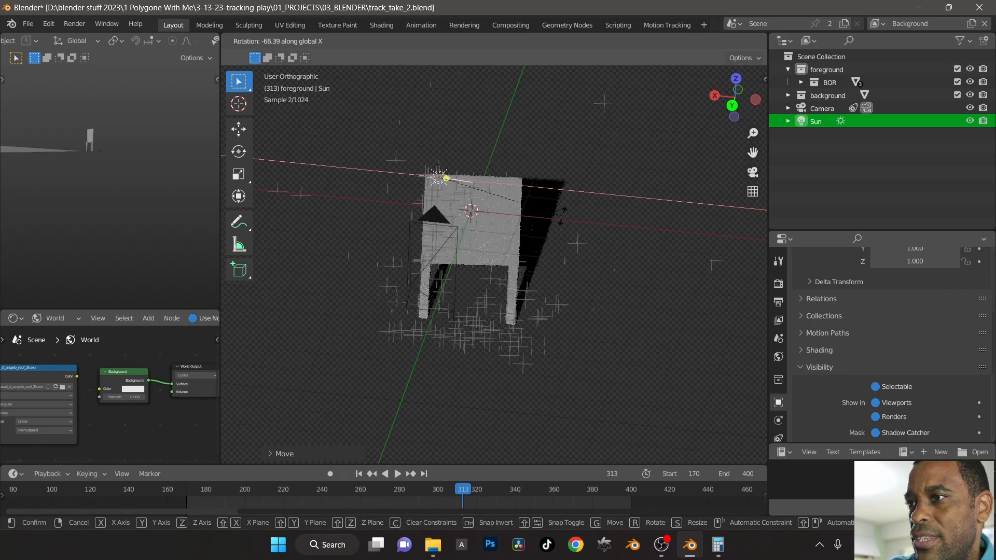
click(553, 216)
key(KP_0)
key(KP_1)
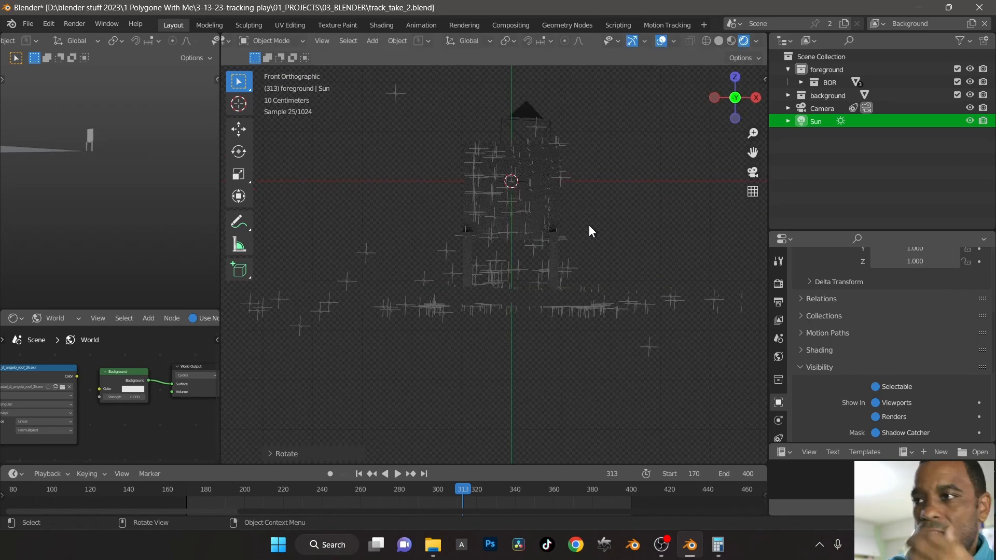
key(KP_0)
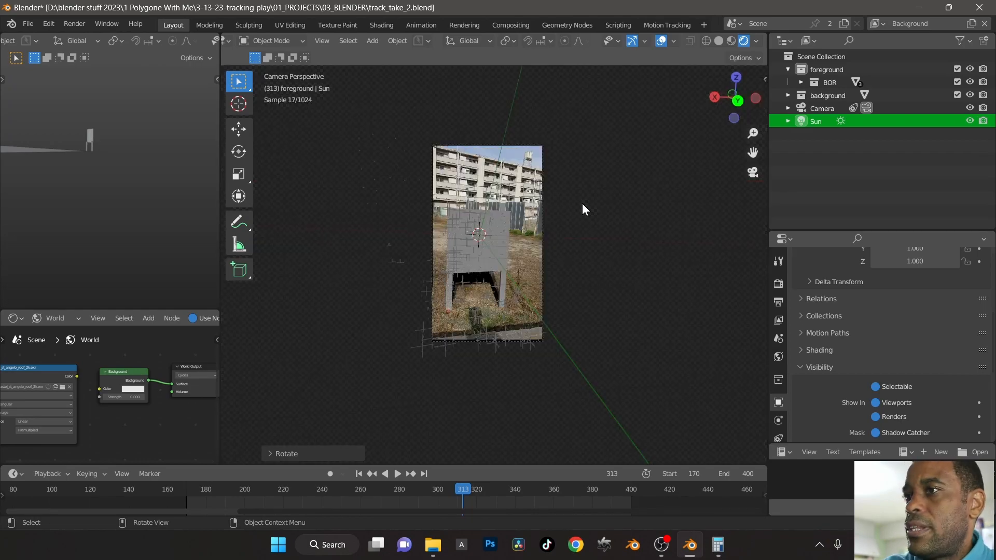
scroll(577, 278, up, 3)
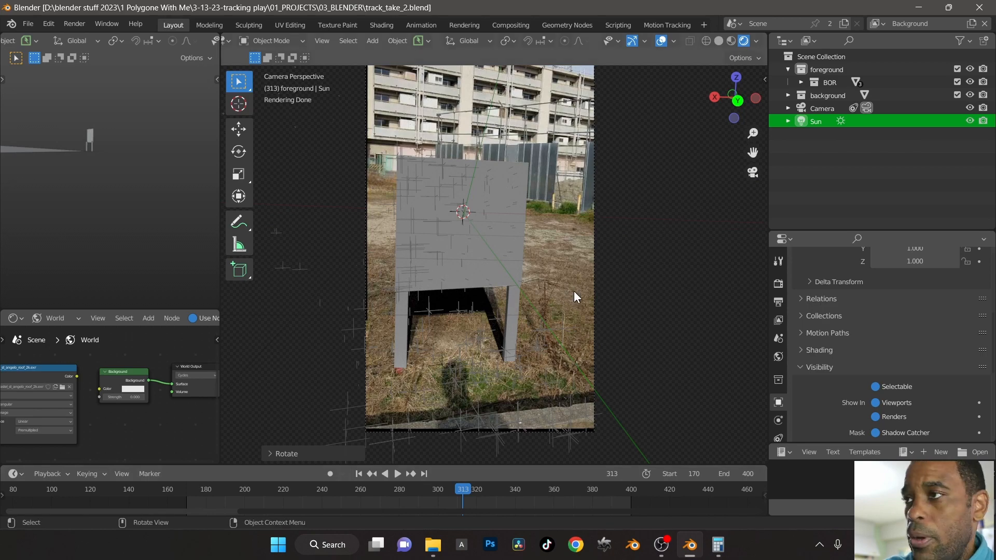
Fine-tune the Sun's rotation around the global Z and X axes to match the sign's shadow in the footage
click(815, 123)
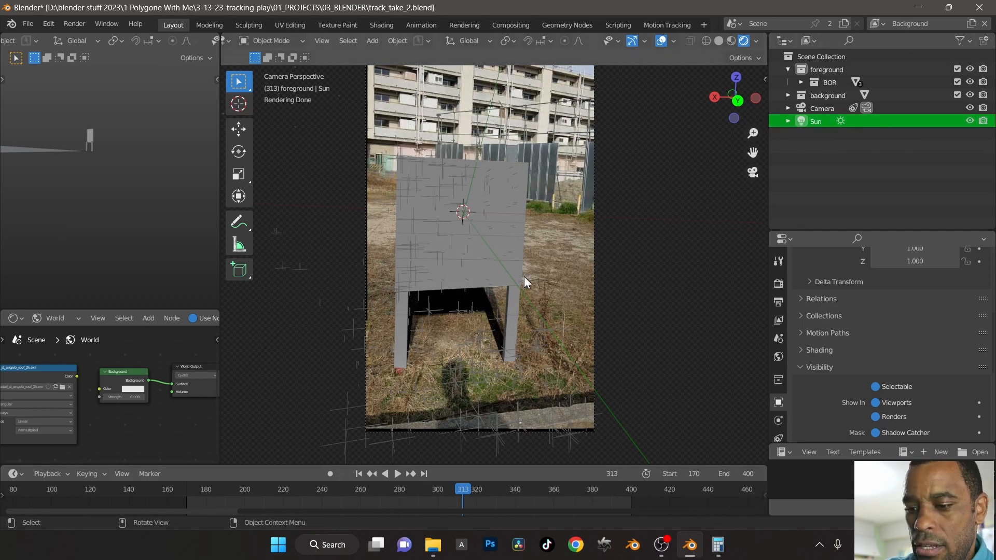
key(r)
key(z)
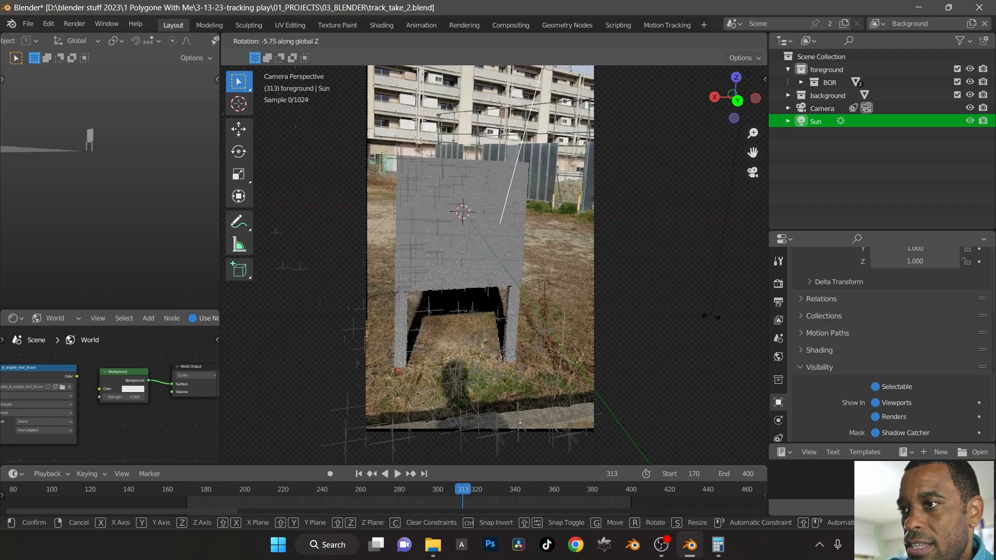
click(628, 353)
key(r)
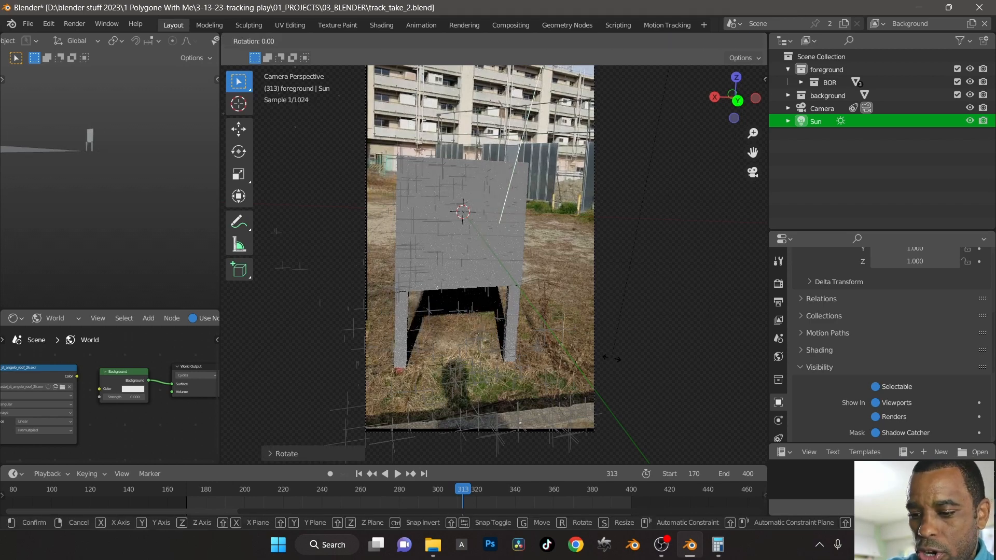
key(x)
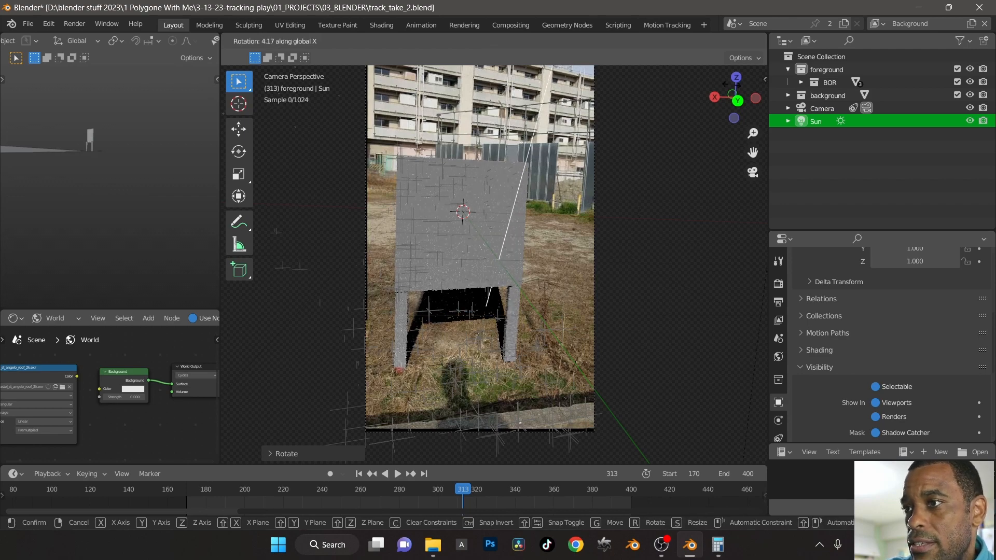
click(638, 232)
Compare the rendered shadow with the footage shadow by repeatedly hiding and showing the BOR collection
click(969, 80)
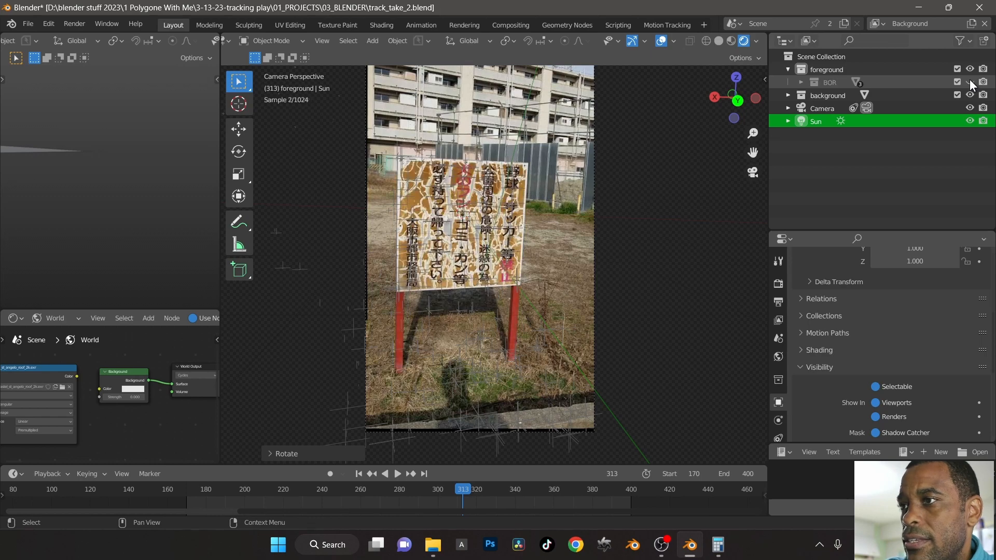
click(970, 81)
click(970, 80)
click(971, 82)
click(974, 82)
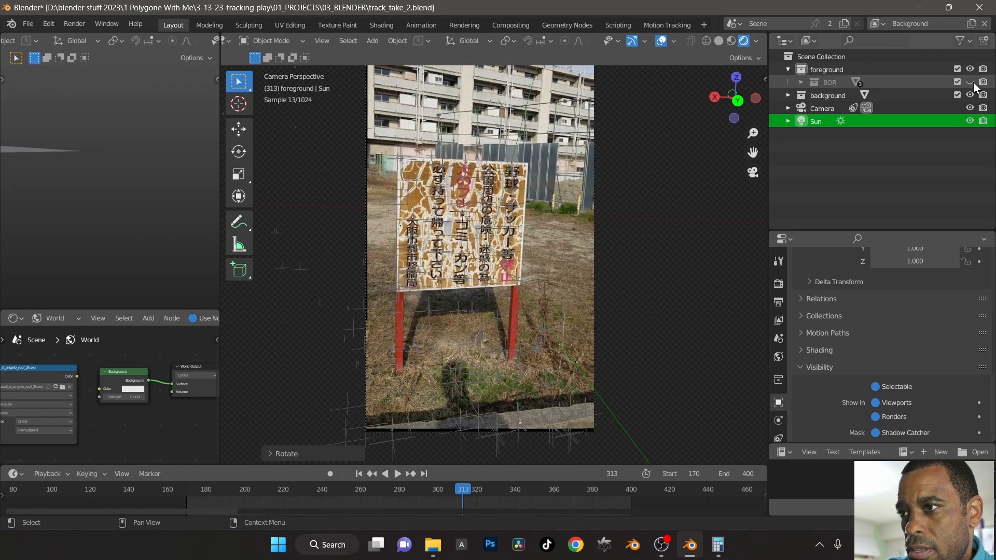
click(973, 82)
click(974, 82)
click(973, 82)
click(973, 82)
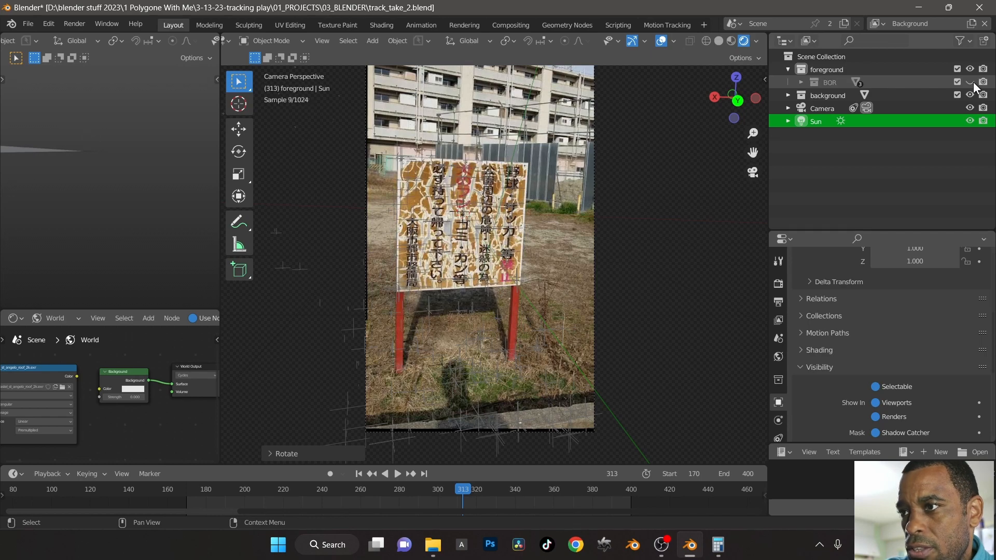
click(973, 82)
click(973, 82)
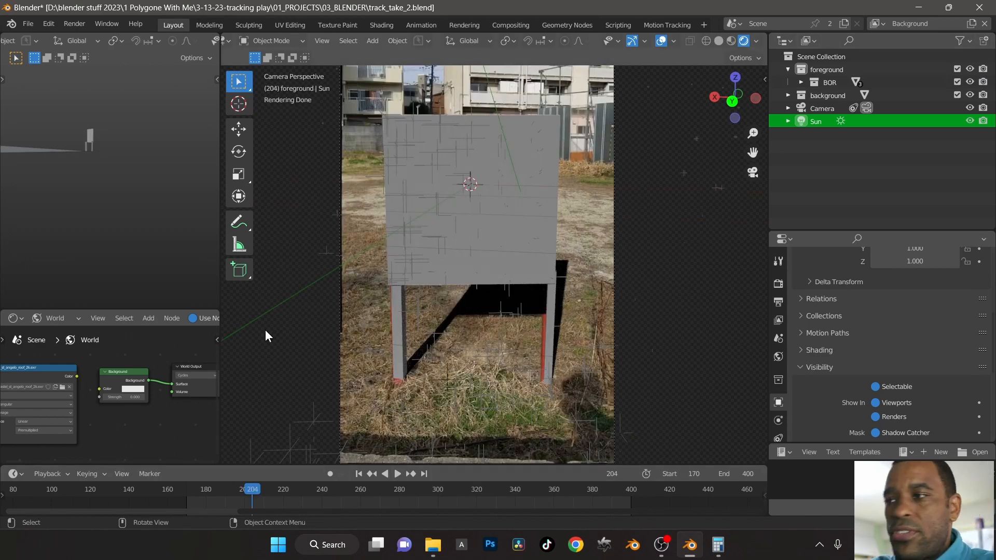
Save the file, return to the camera view, and switch to the Foreground view layer
key(ctrl+s)
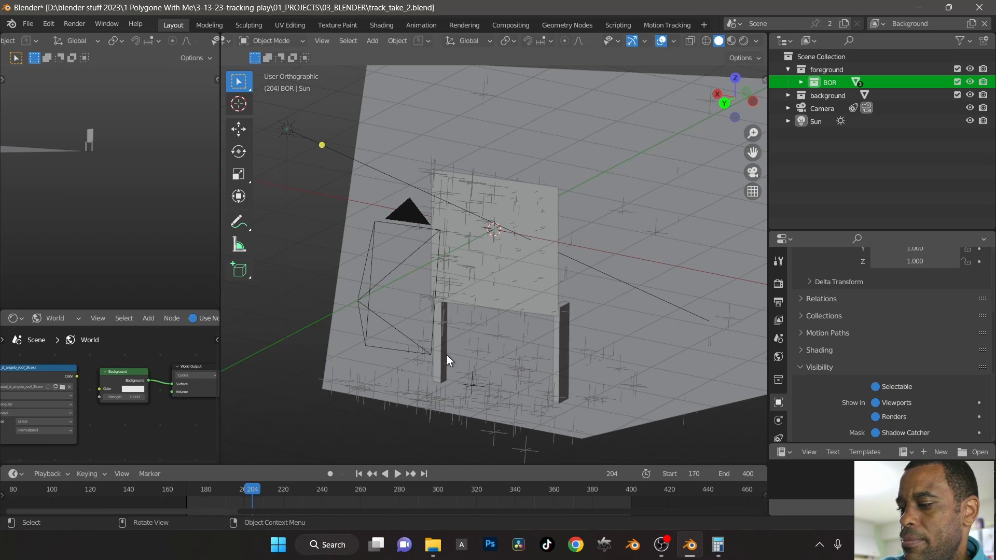
key(KP_0)
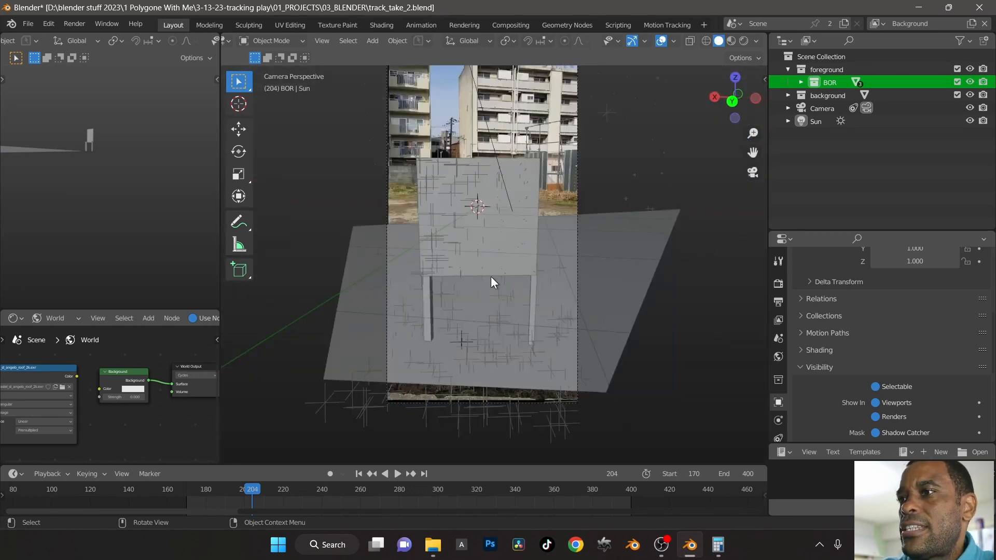
click(524, 271)
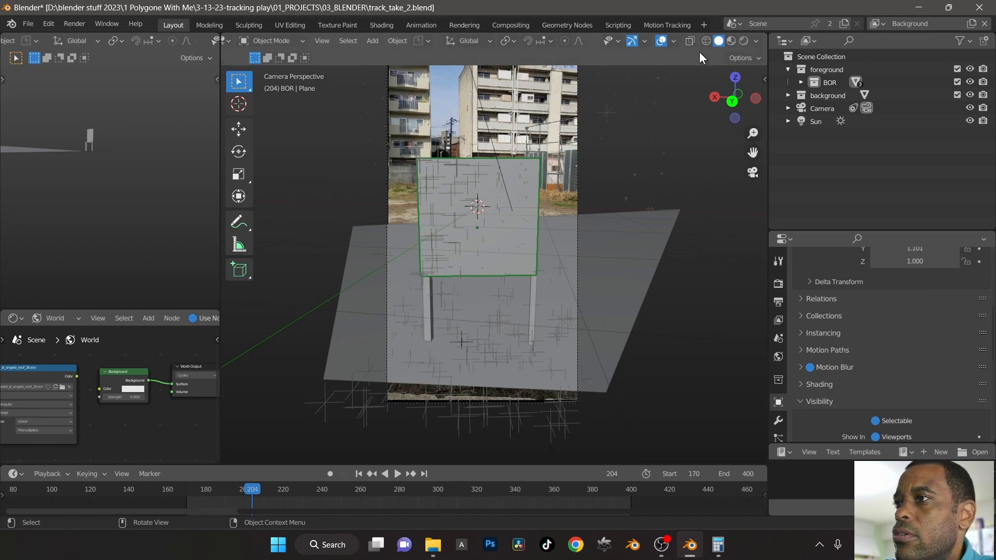
click(877, 23)
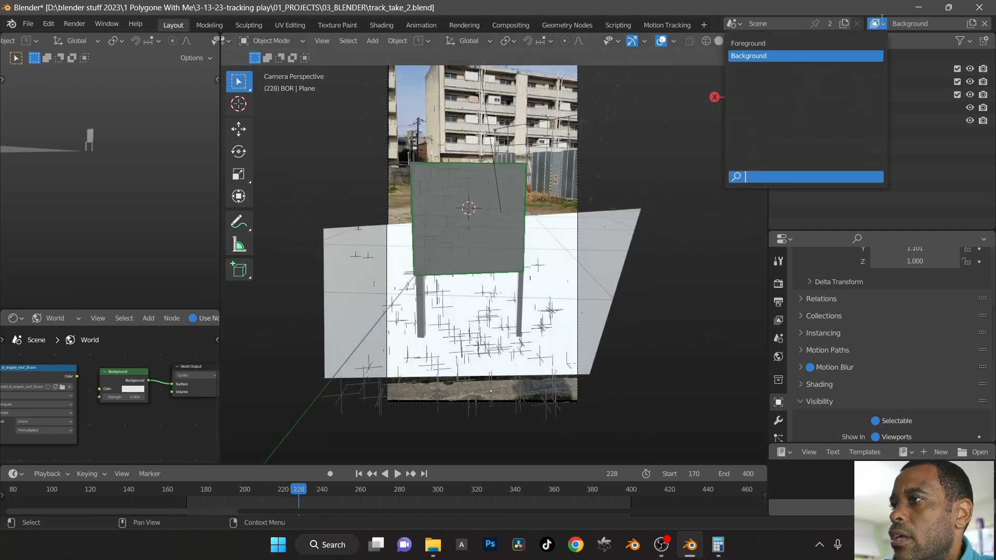
click(830, 43)
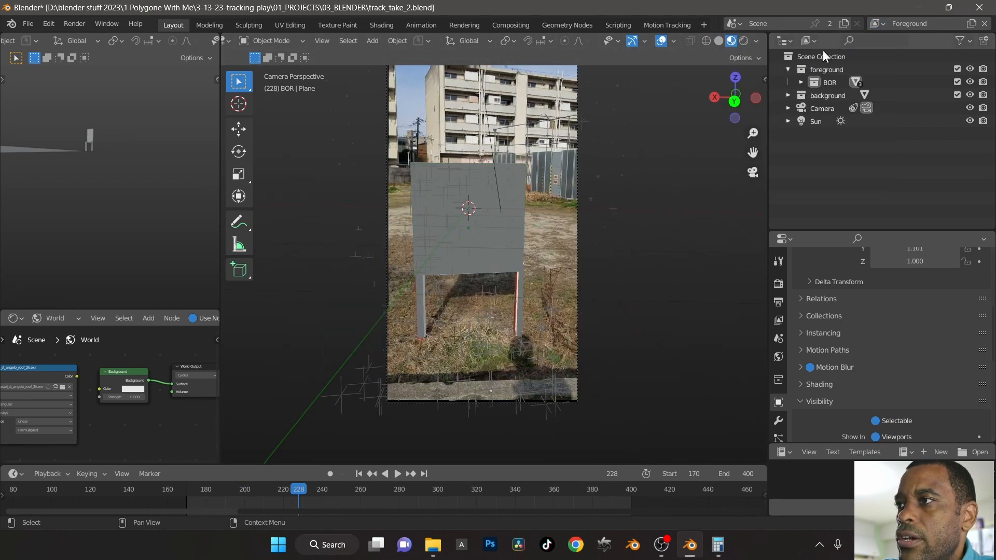
Set the World background strength to 1 and check the sign plane's lighting in rendered shading
click(491, 253)
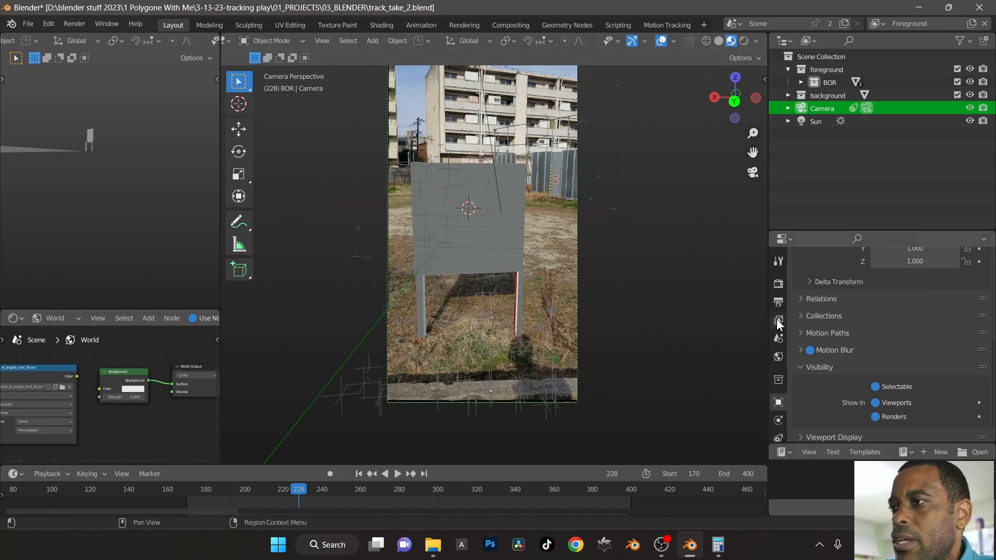
click(781, 288)
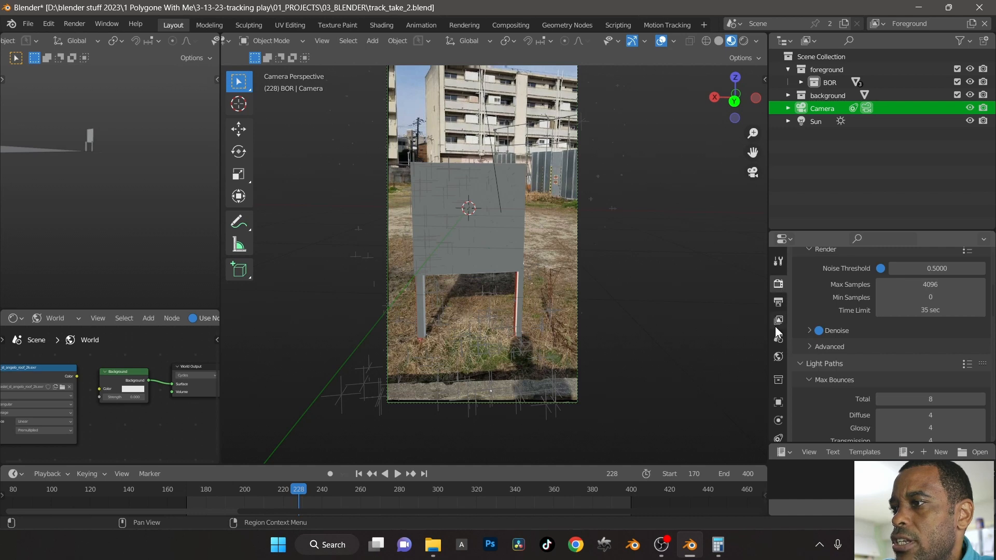
click(779, 356)
drag(914, 419, 960, 419)
click(913, 419)
text(1.7)
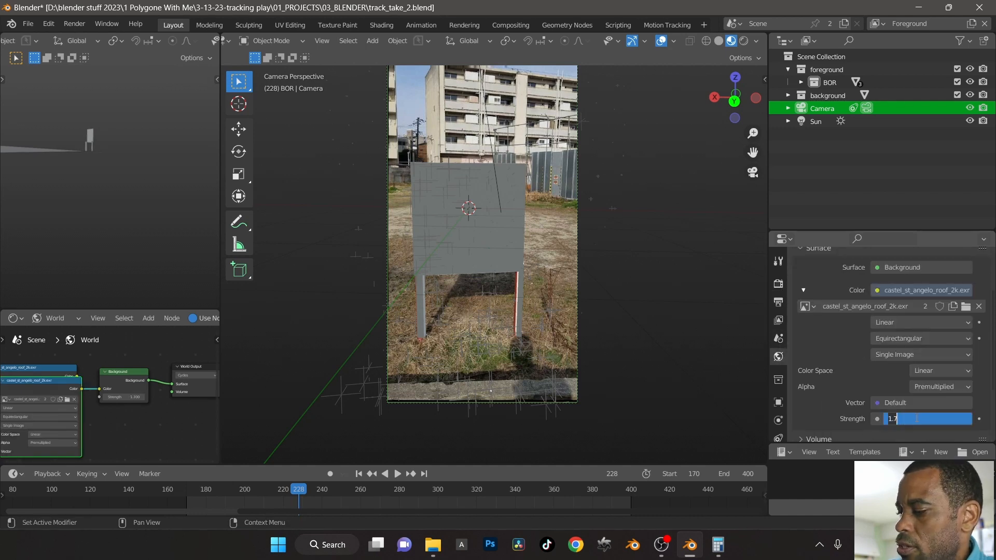
key(Return)
key(z)
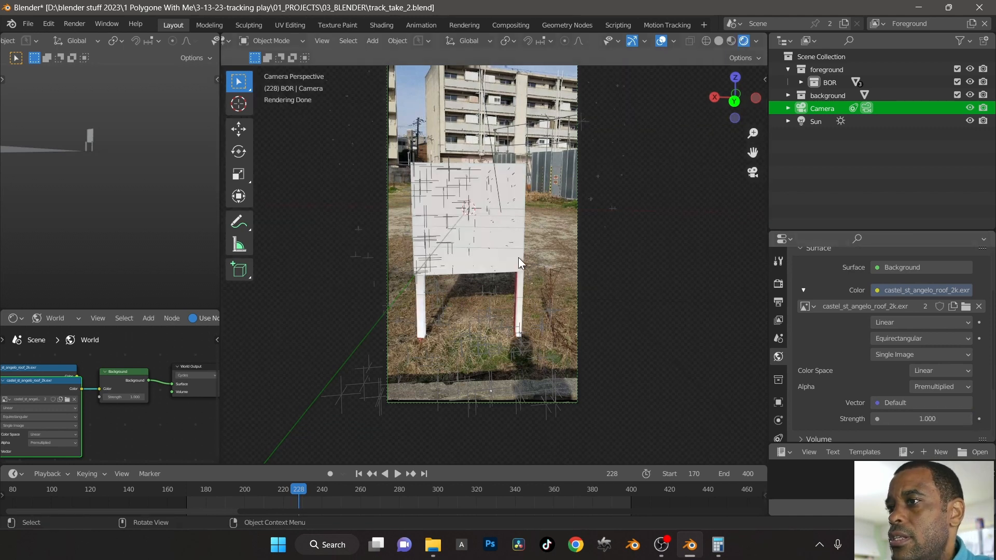
click(494, 256)
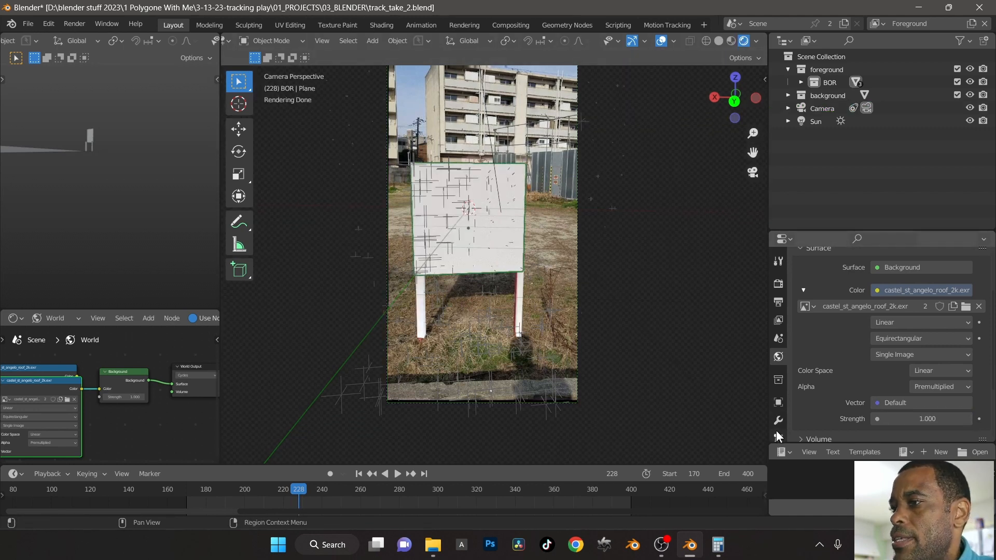
Add a material to the sign plane and replace it with the Checkers material from the 2023 Blender Asset library
scroll(781, 421, down, 4)
click(783, 409)
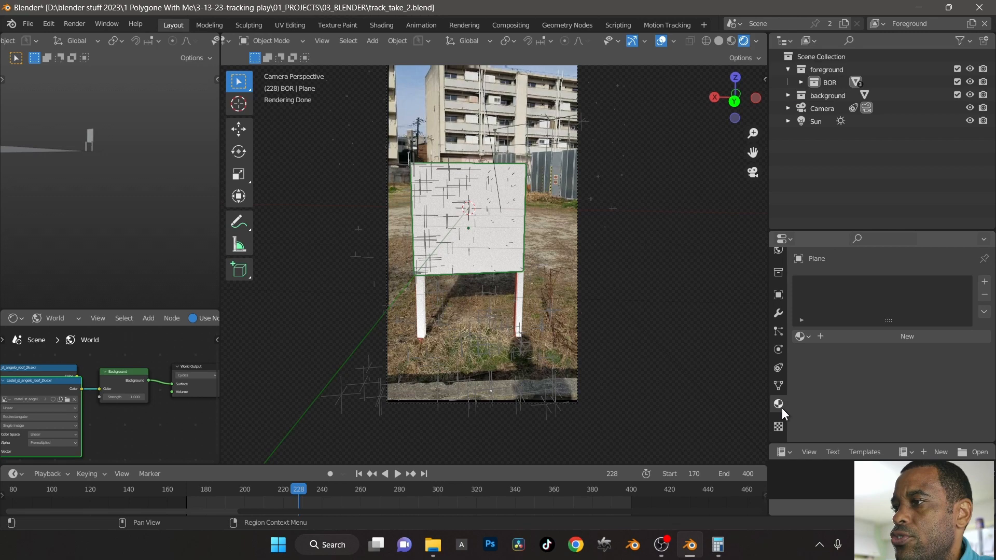
click(879, 339)
click(14, 318)
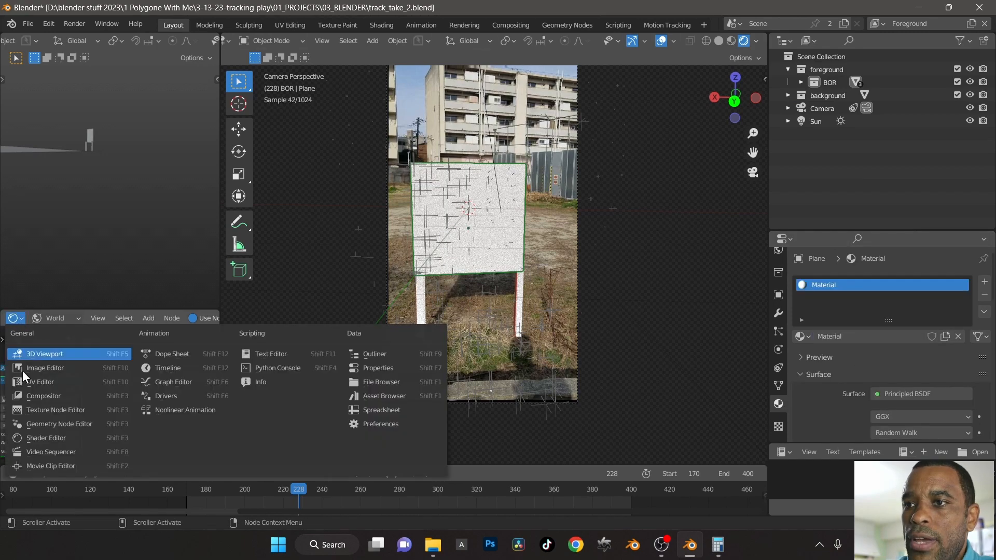
click(401, 397)
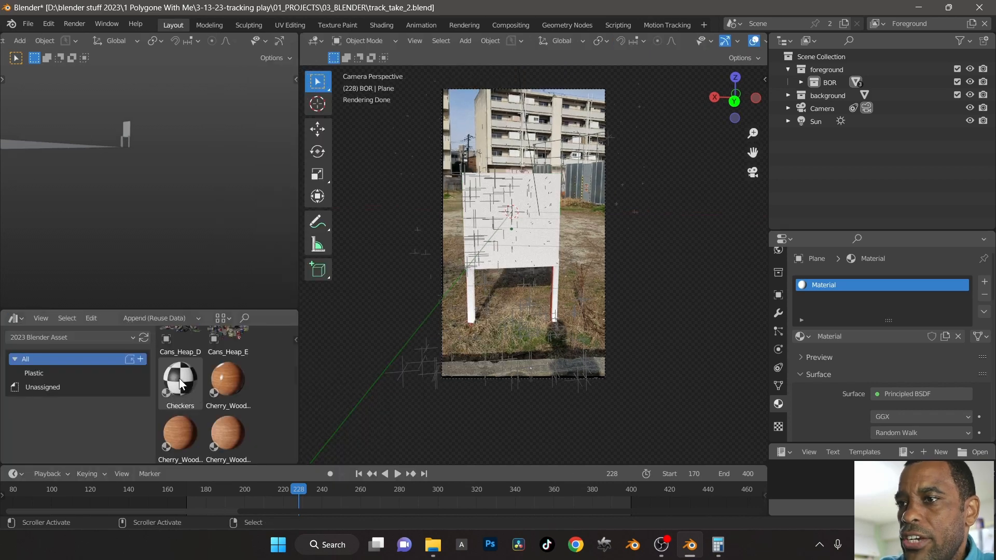
drag(179, 378, 515, 228)
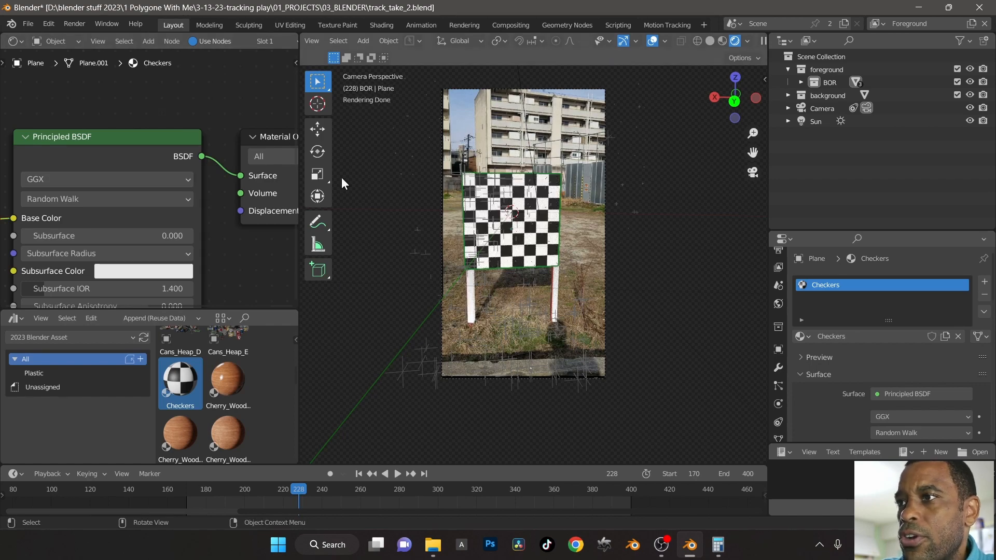
Switch the viewport to Material Preview shading and check the render output path, file format and frame range
click(370, 42)
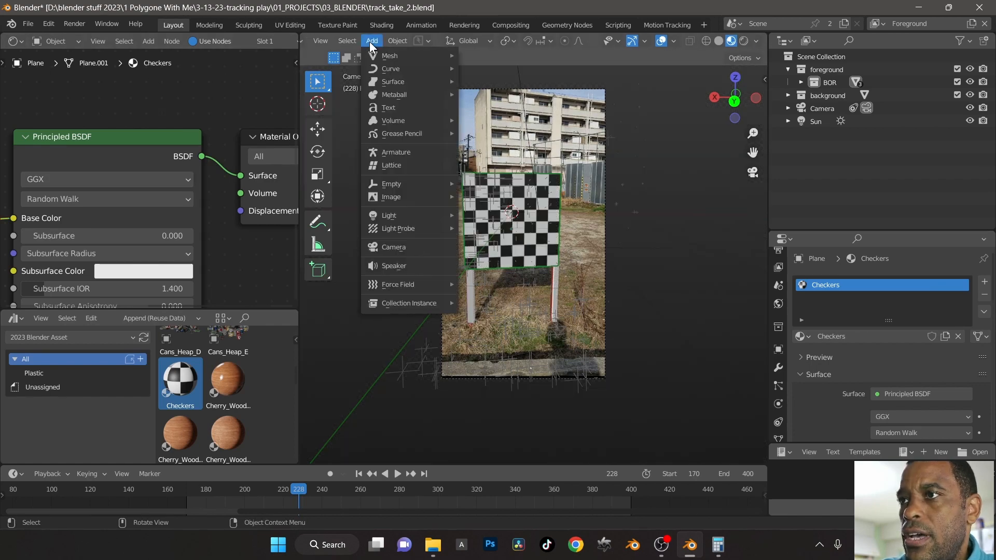
mouse_move(328, 46)
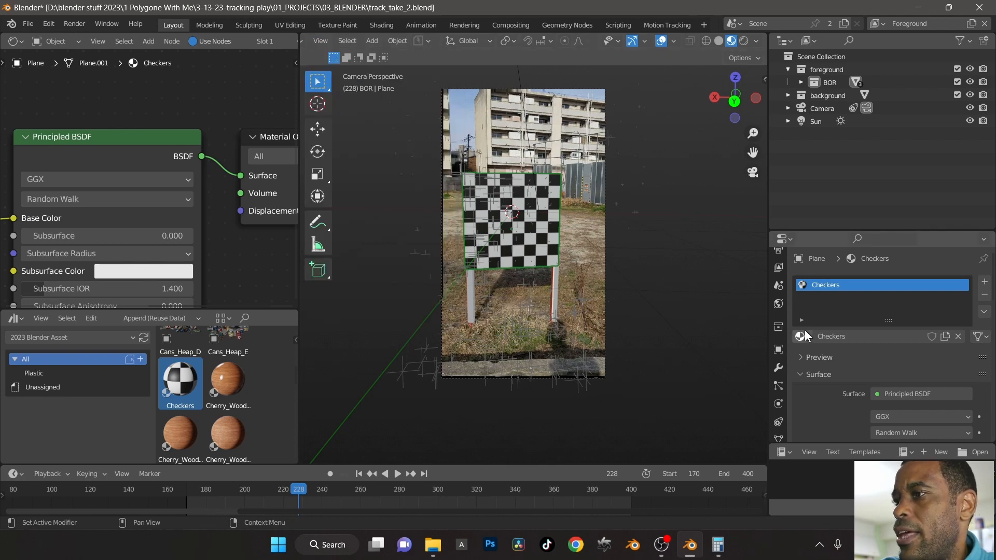
scroll(776, 297, down, 2)
scroll(778, 302, up, 4)
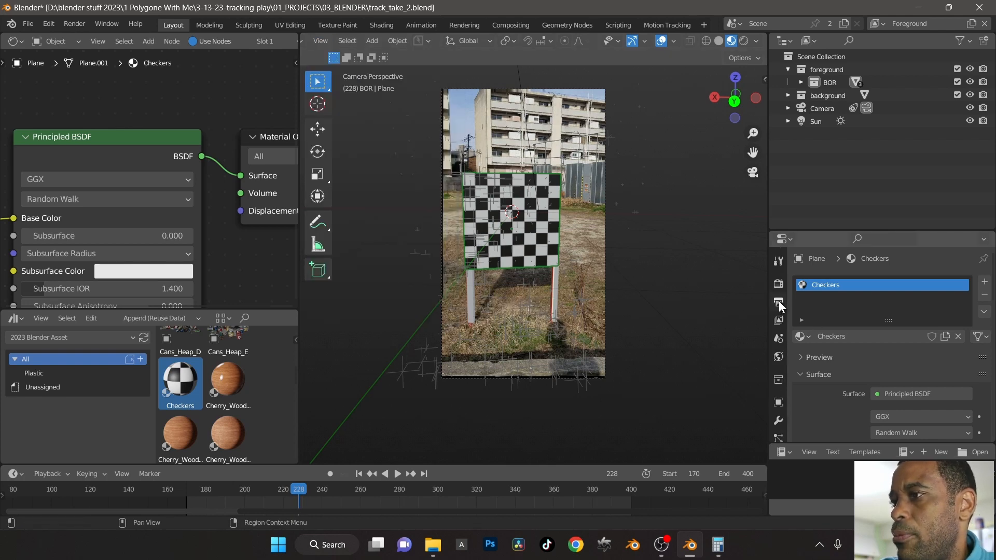
click(779, 302)
click(978, 351)
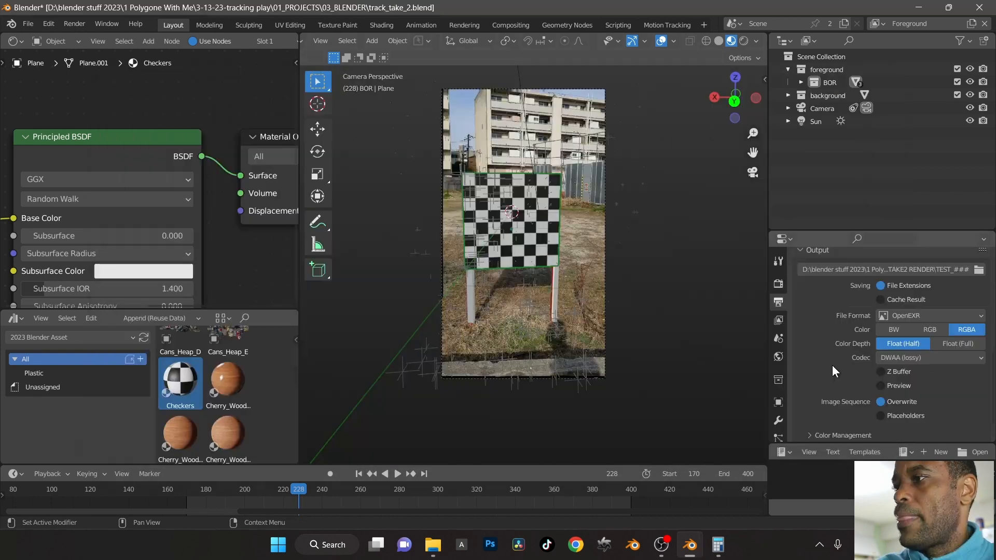
scroll(834, 371, up, 5)
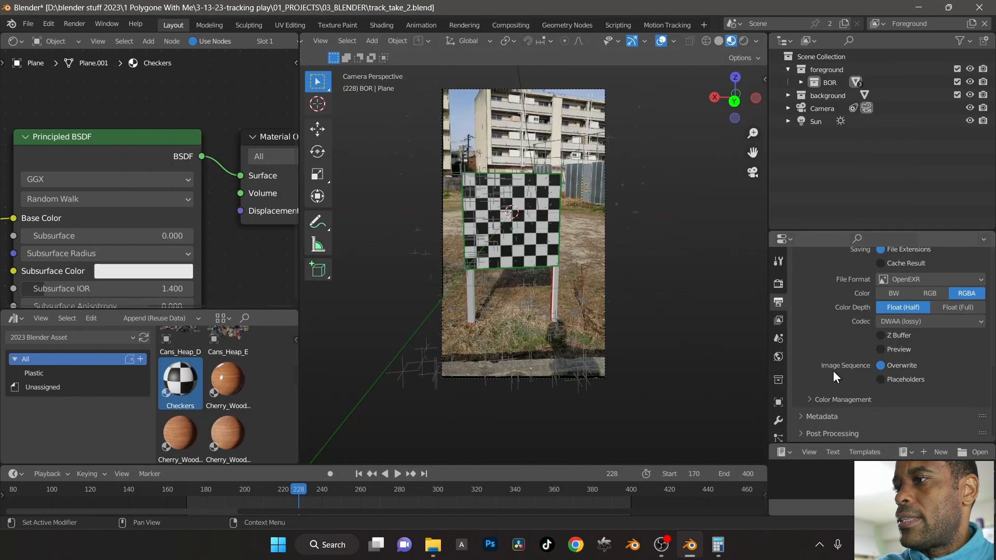
Render the camera view as a viewport animation over frames 170 to 400, and close the render window
click(347, 41)
mouse_move(321, 41)
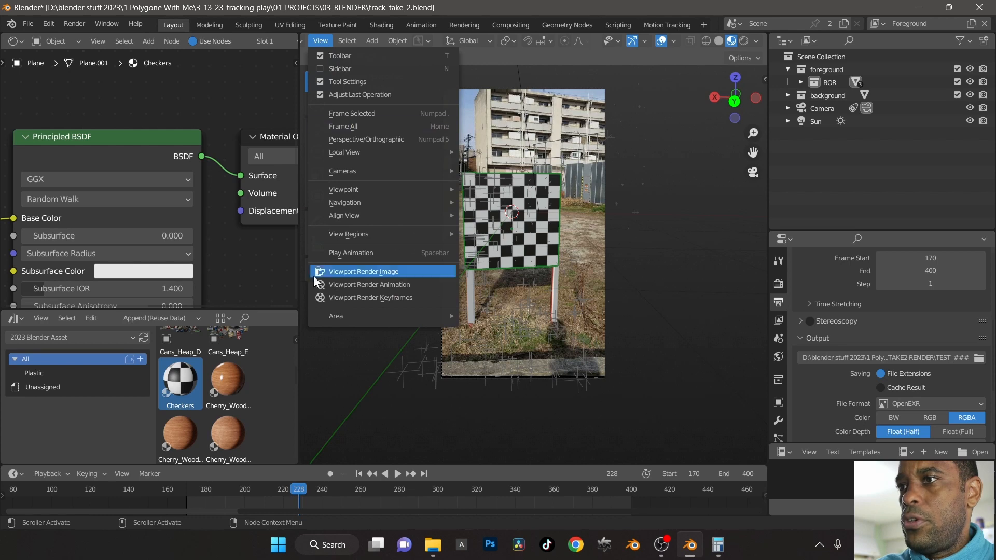
click(340, 285)
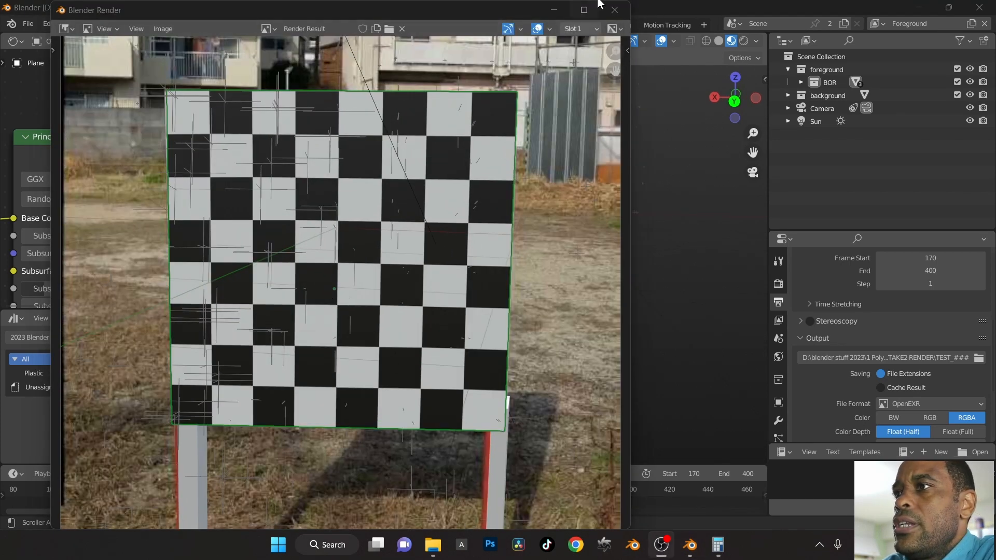
click(616, 10)
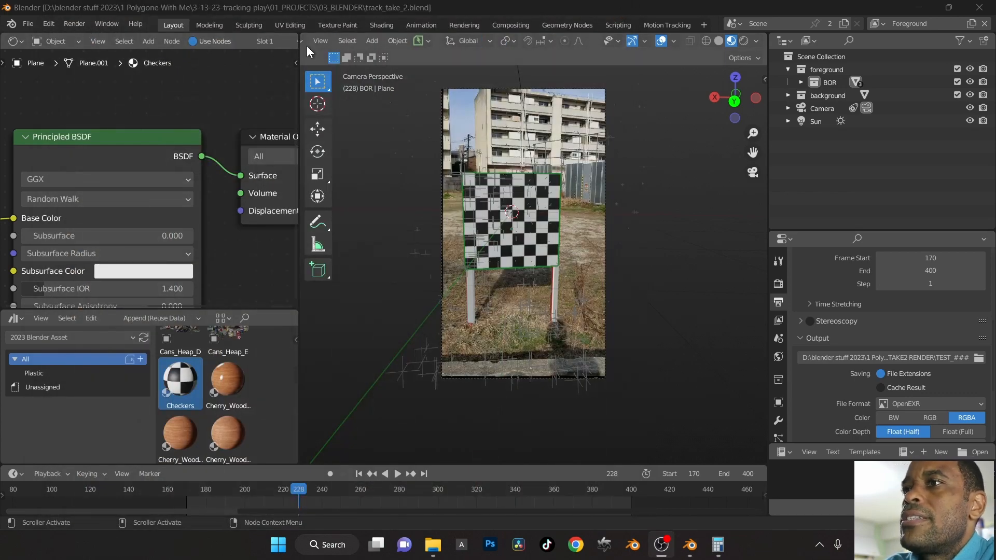
Play back the rendered animation to check how the checkered sign tracks with the footage, and close the player
click(321, 41)
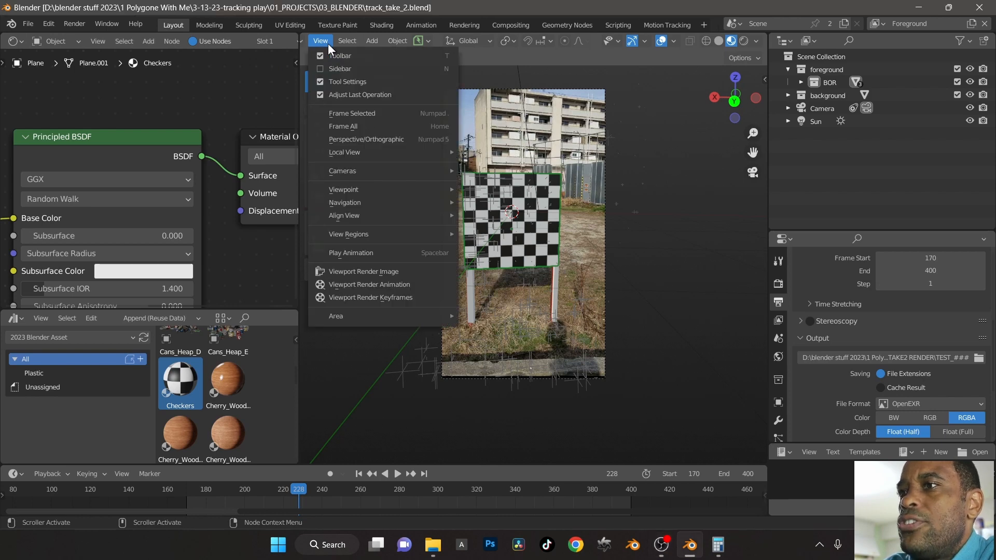
click(67, 25)
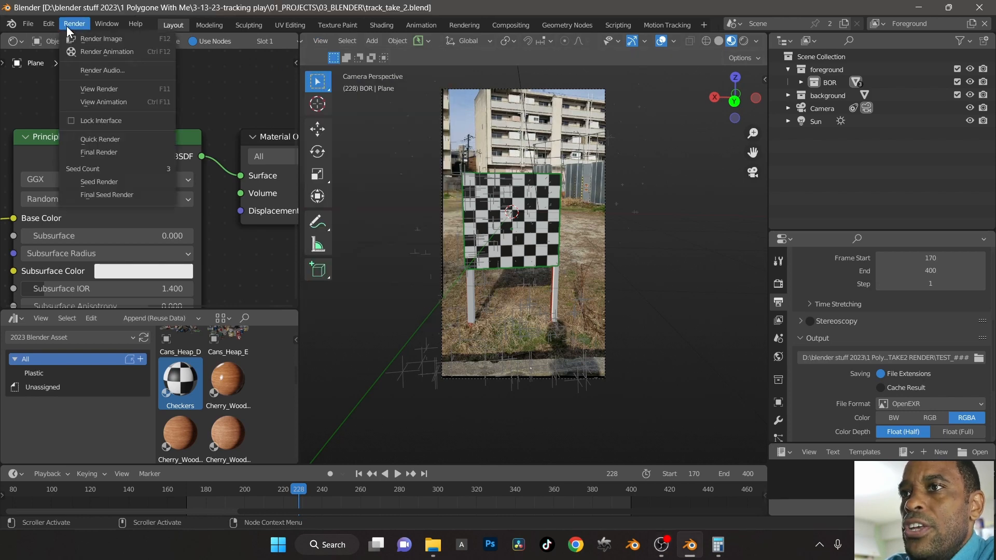
click(104, 106)
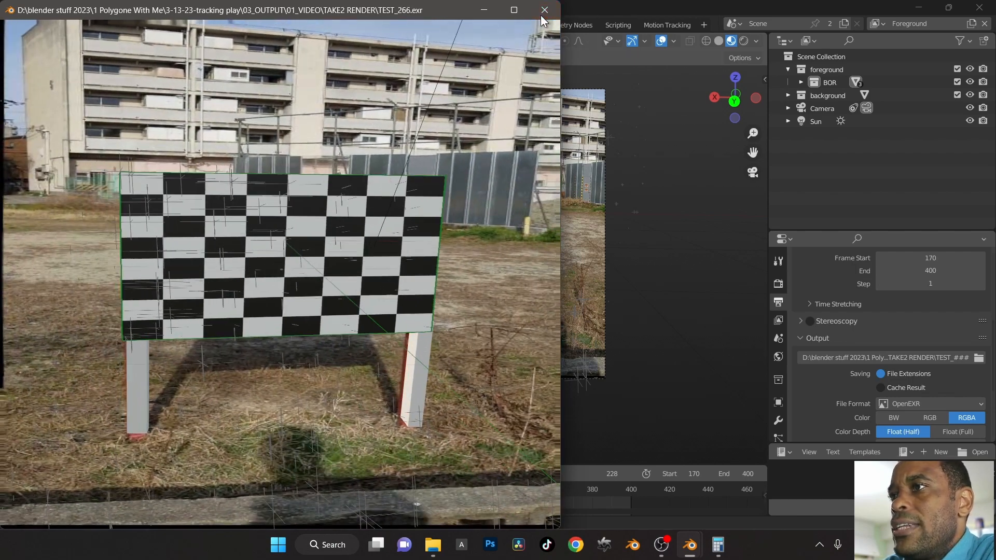
click(541, 15)
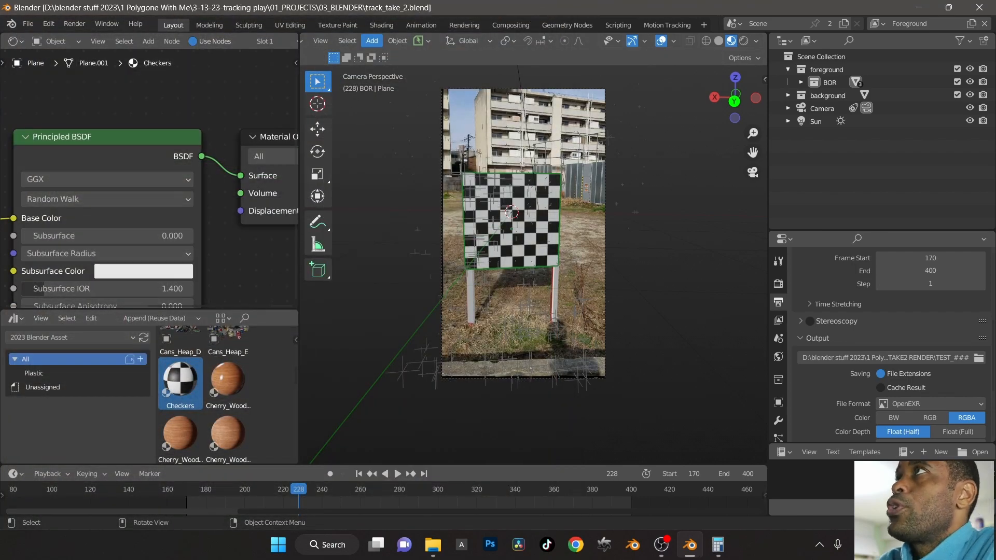